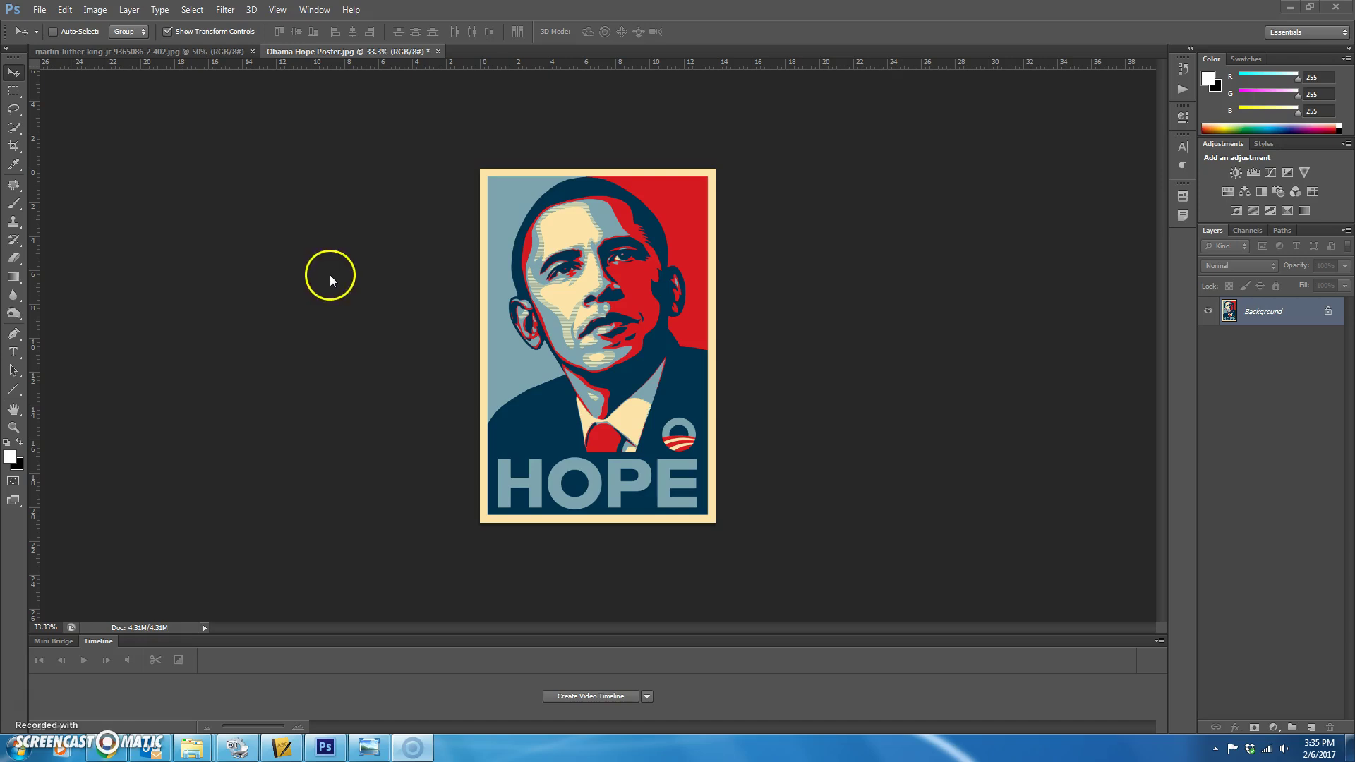
Check the poster's resolution in Image Size and close it without changes
click(99, 9)
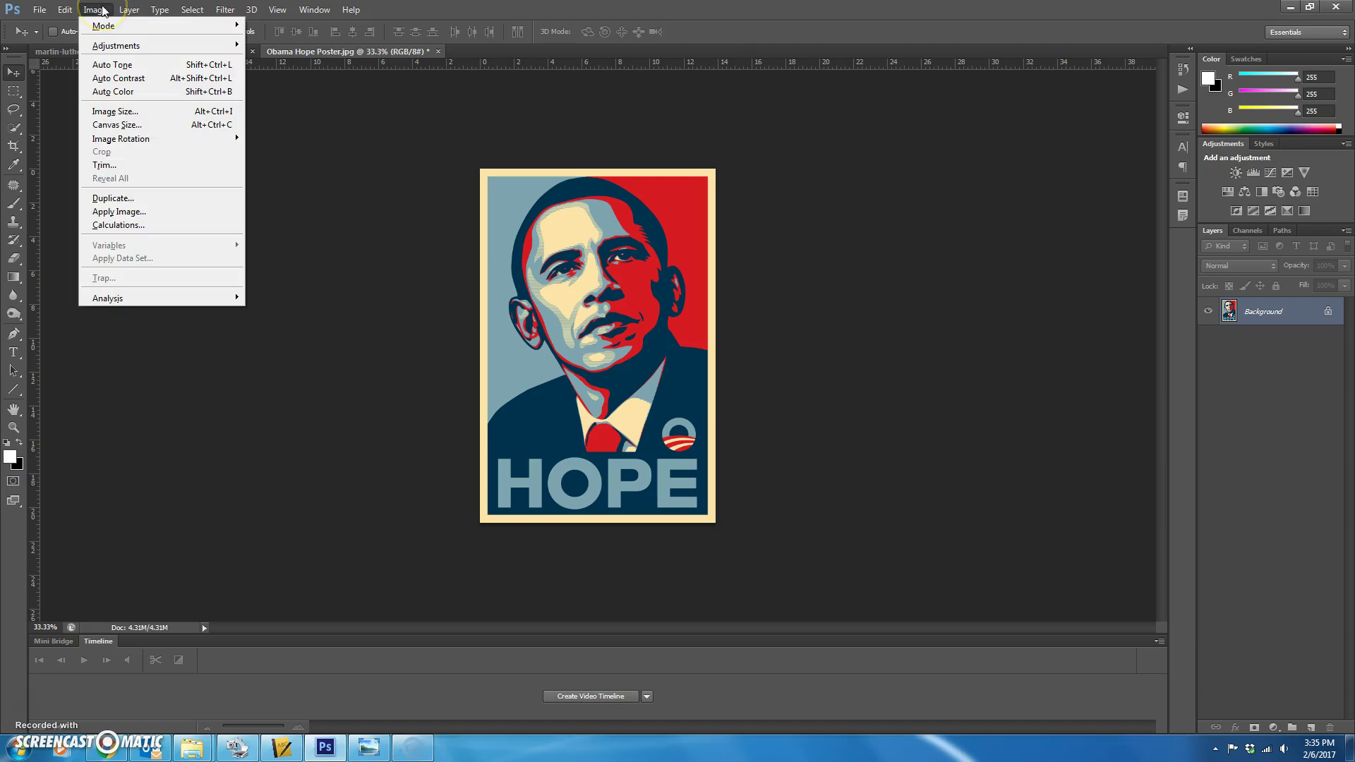
click(116, 111)
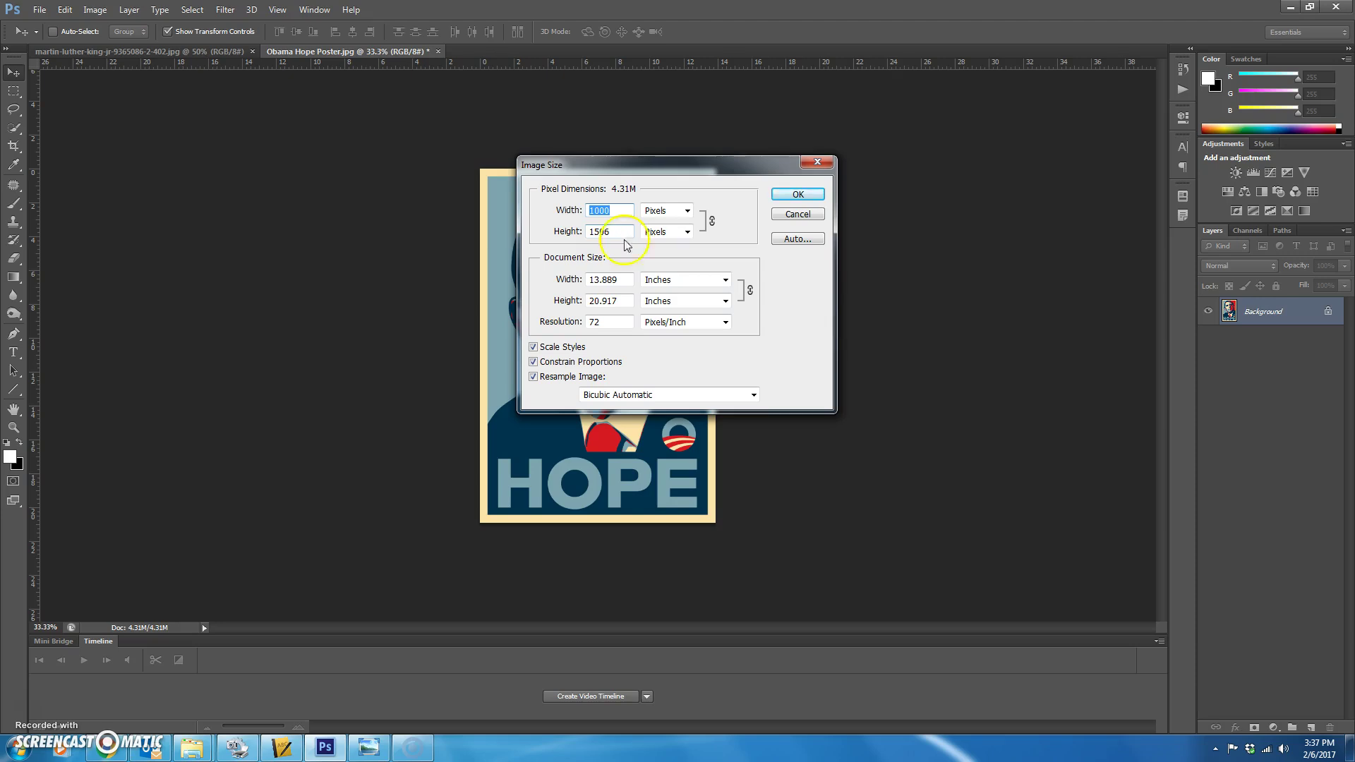
click(614, 322)
click(798, 194)
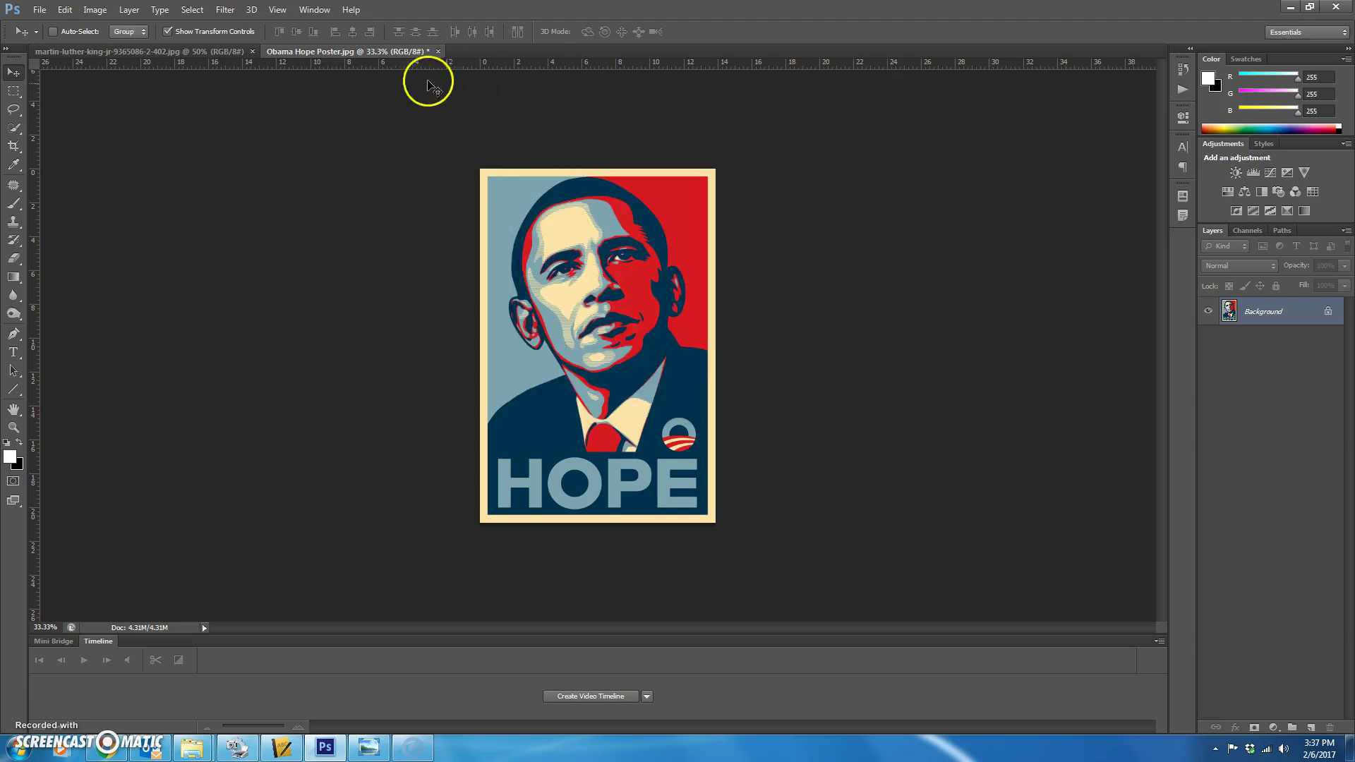
Drag the selected King figure from its photo into the HOPE poster with the Move Tool
click(172, 53)
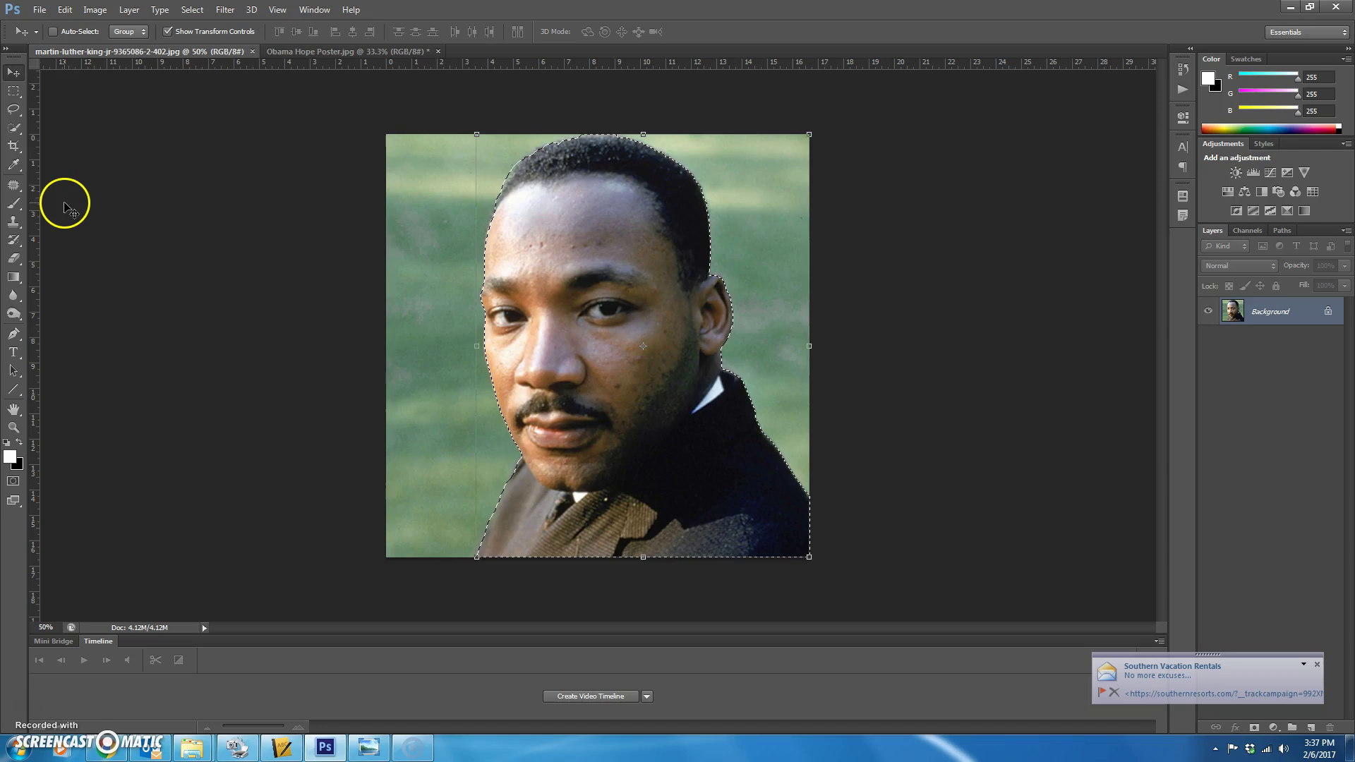
click(13, 128)
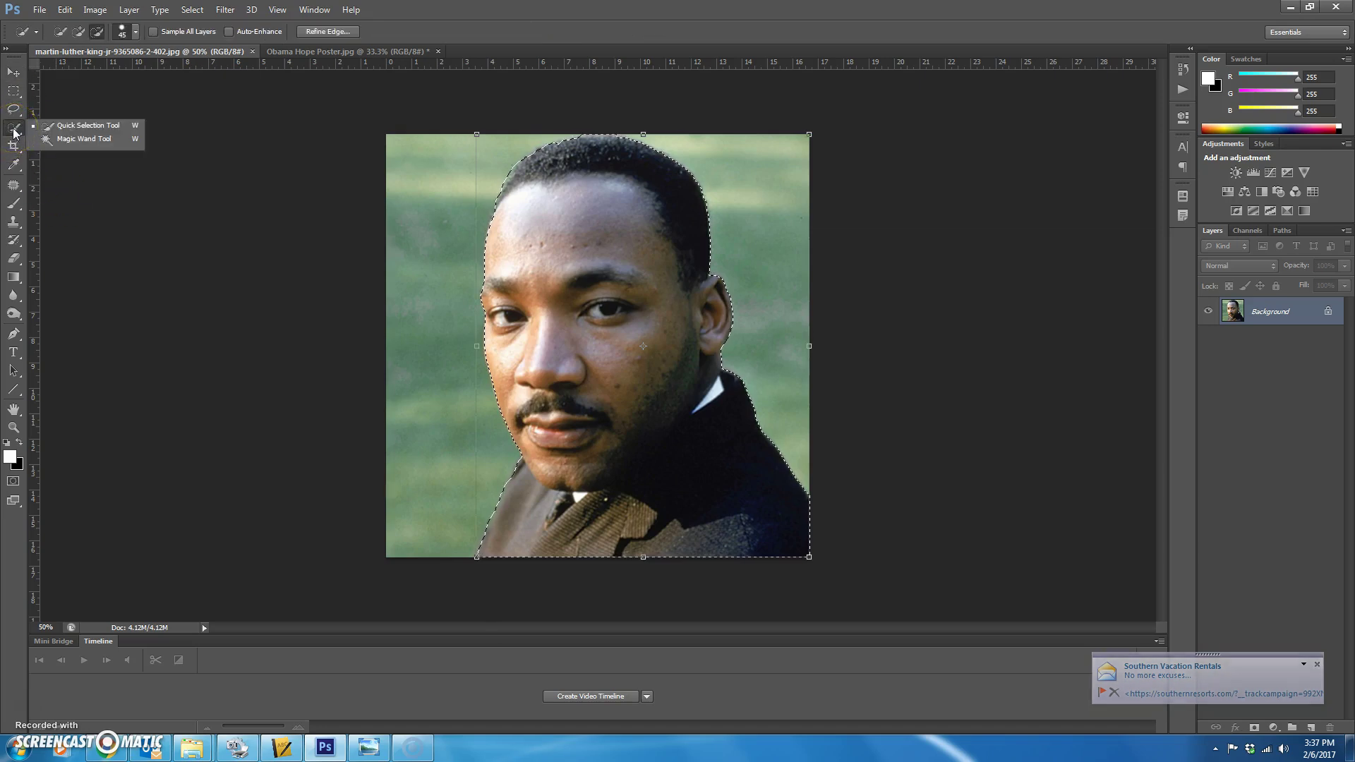
click(87, 124)
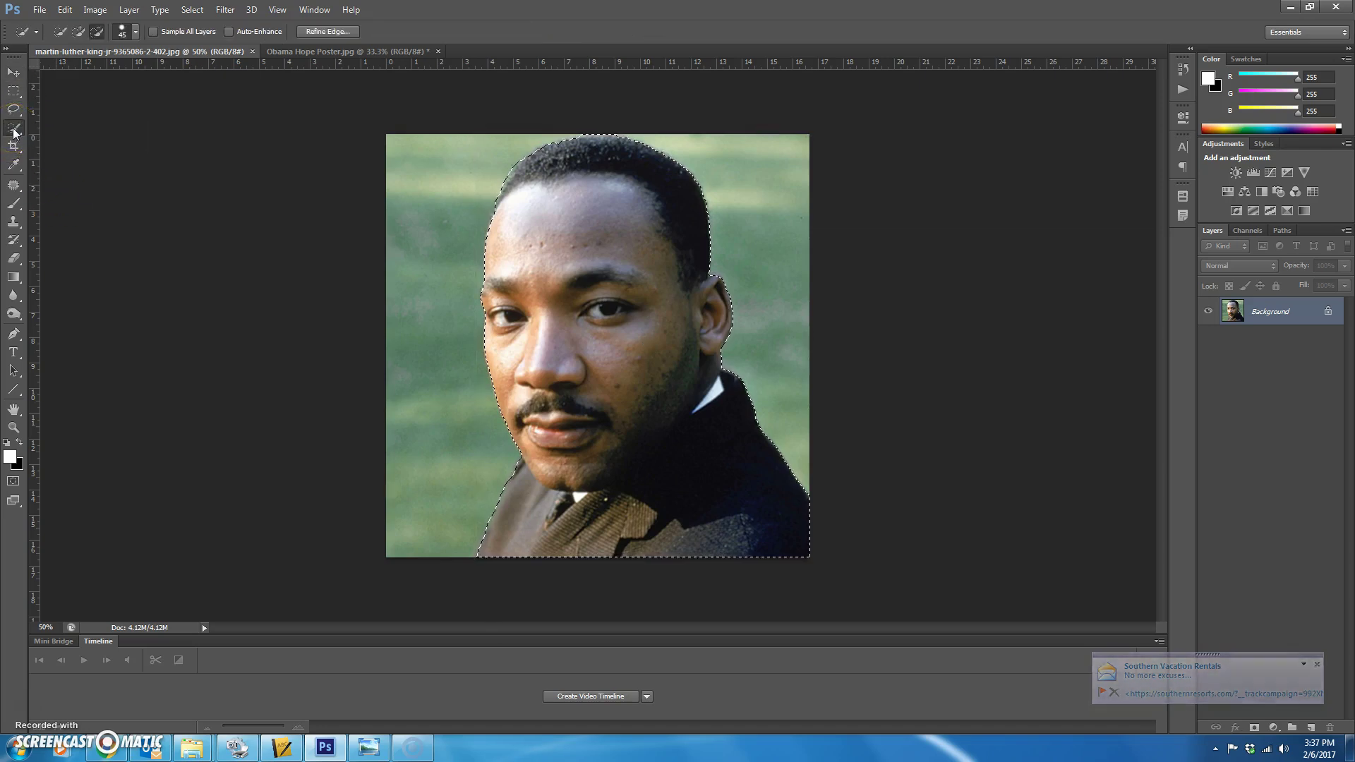
click(13, 71)
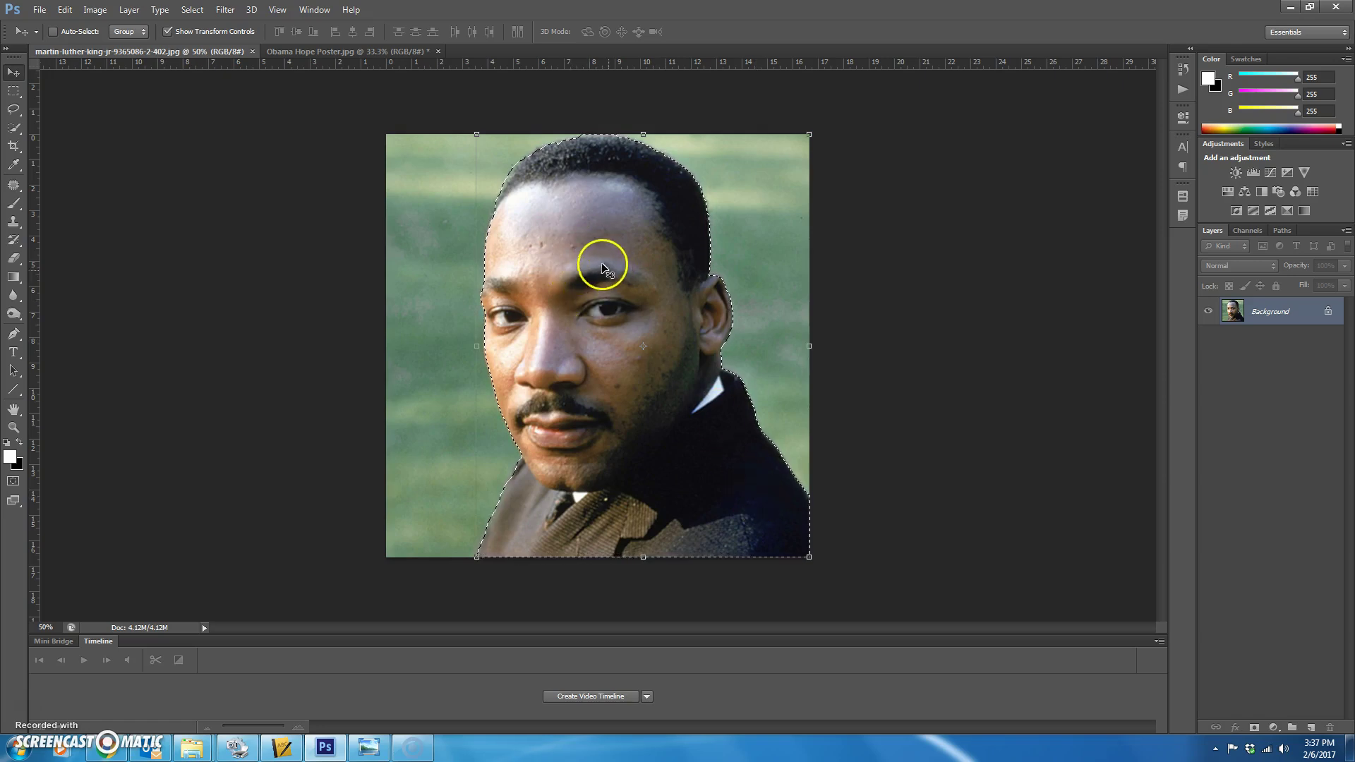
mouse_move(604, 266)
mouse_down()
mouse_move(454, 151)
mouse_move(370, 54)
mouse_move(484, 115)
mouse_move(525, 173)
mouse_move(563, 269)
mouse_move(603, 249)
mouse_move(591, 249)
mouse_up()
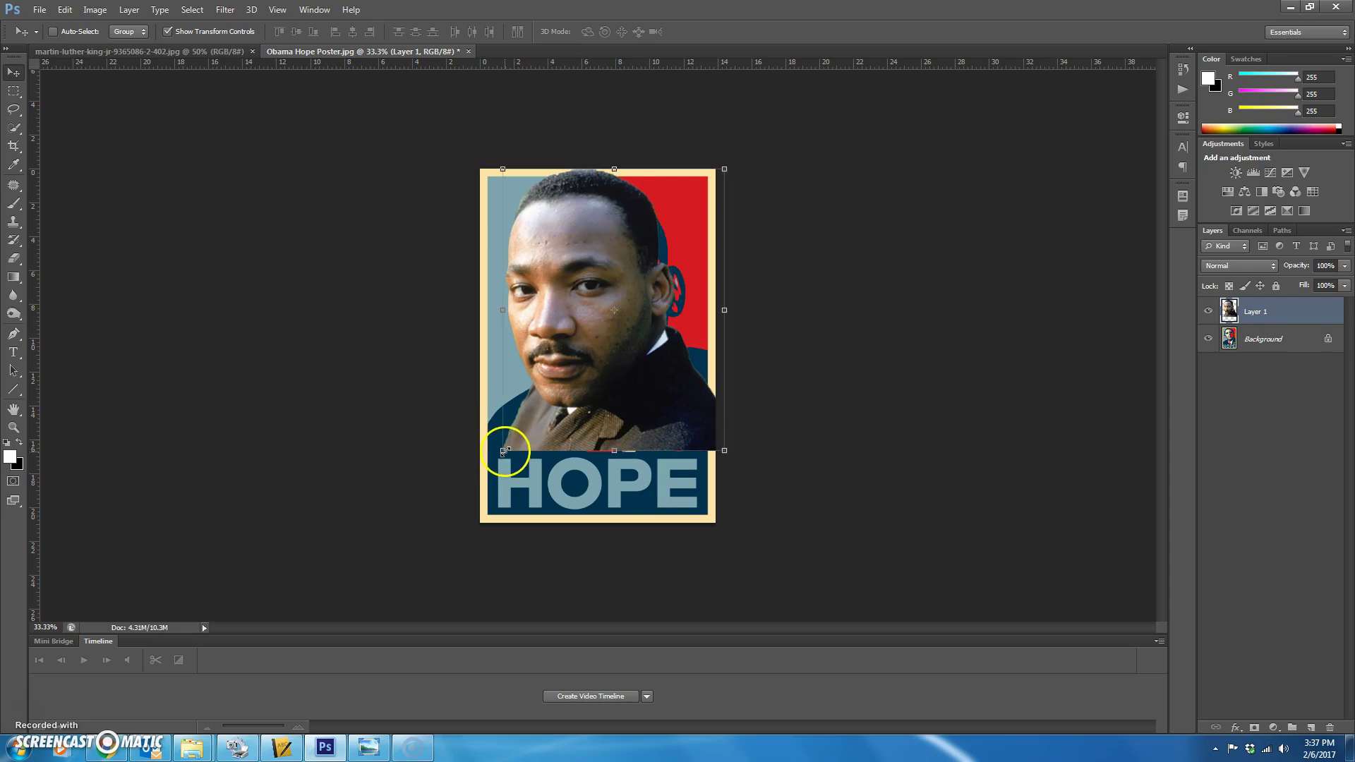
Scale Layer 1 proportionally to 110.28% and place it over the poster's figure
drag(502, 450, 455, 488)
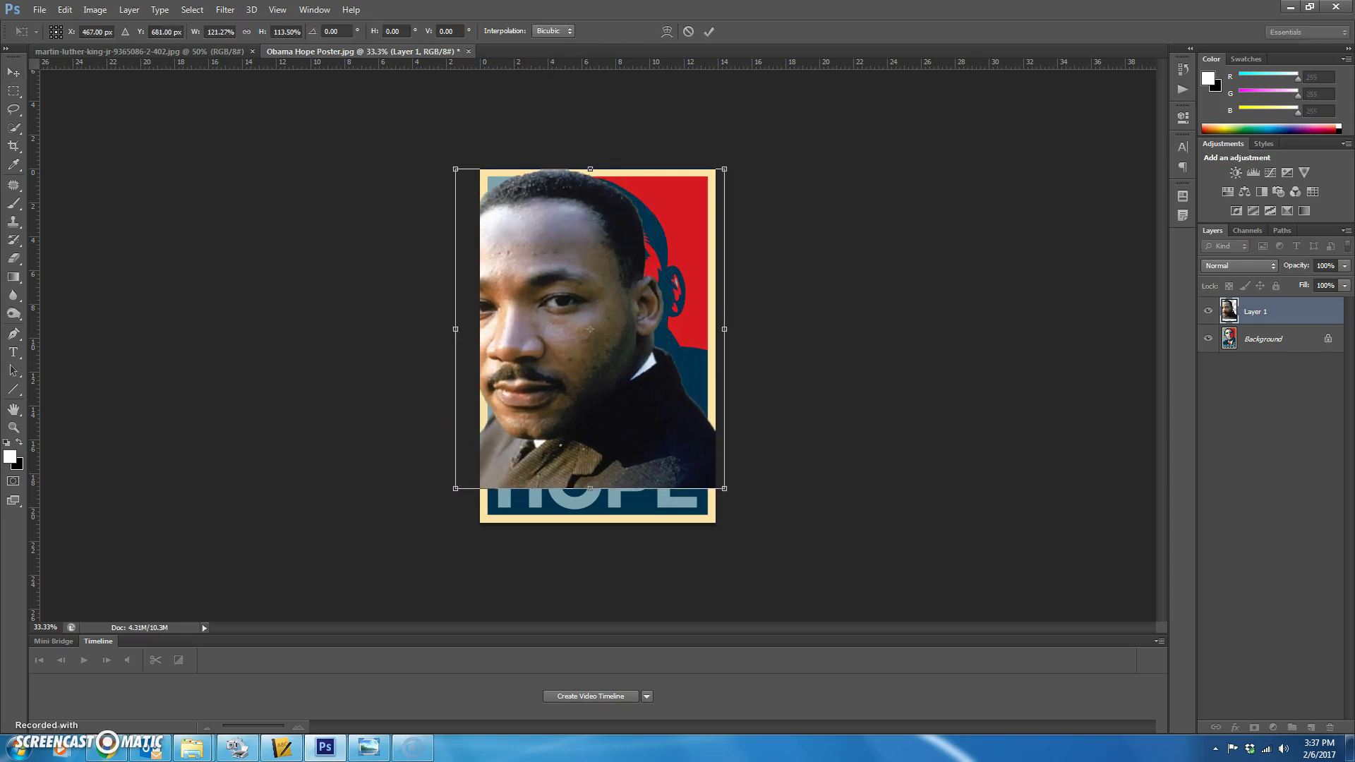
click(246, 32)
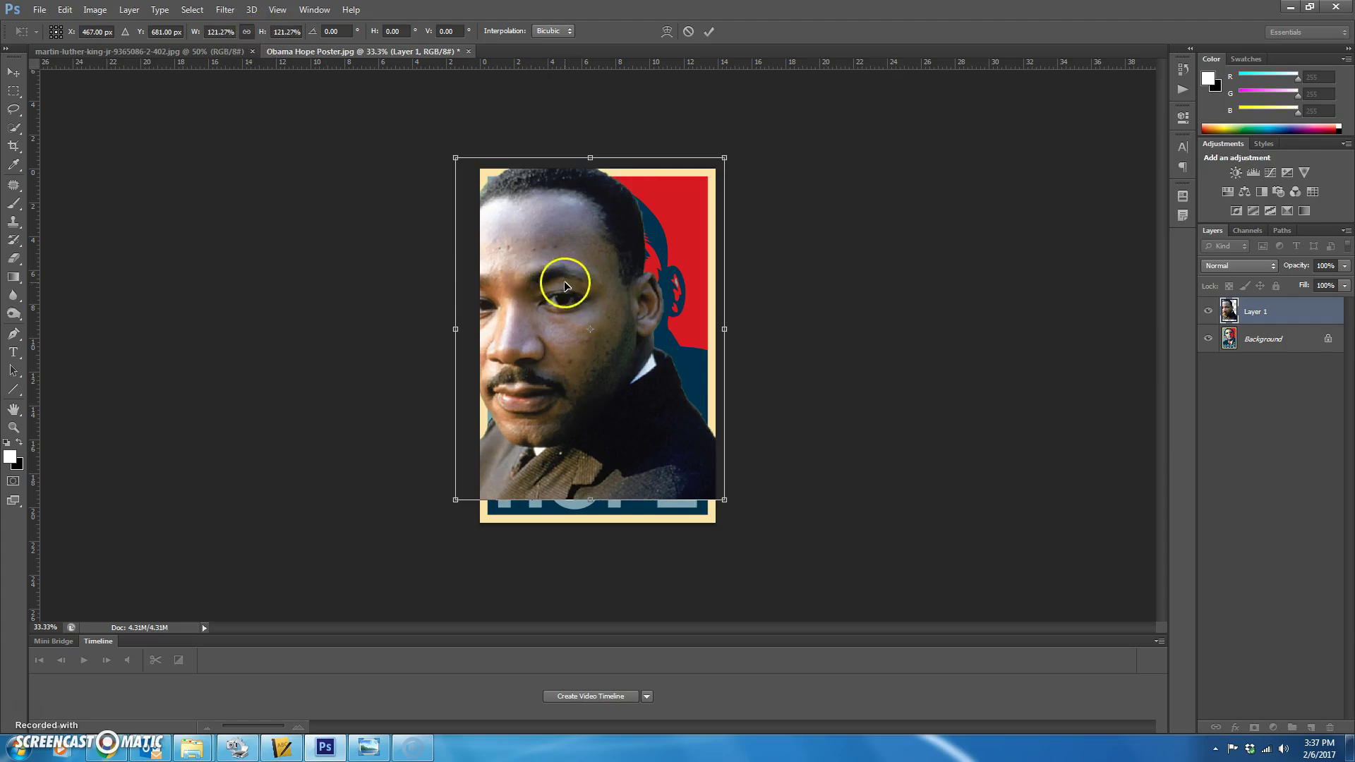
drag(565, 282, 612, 290)
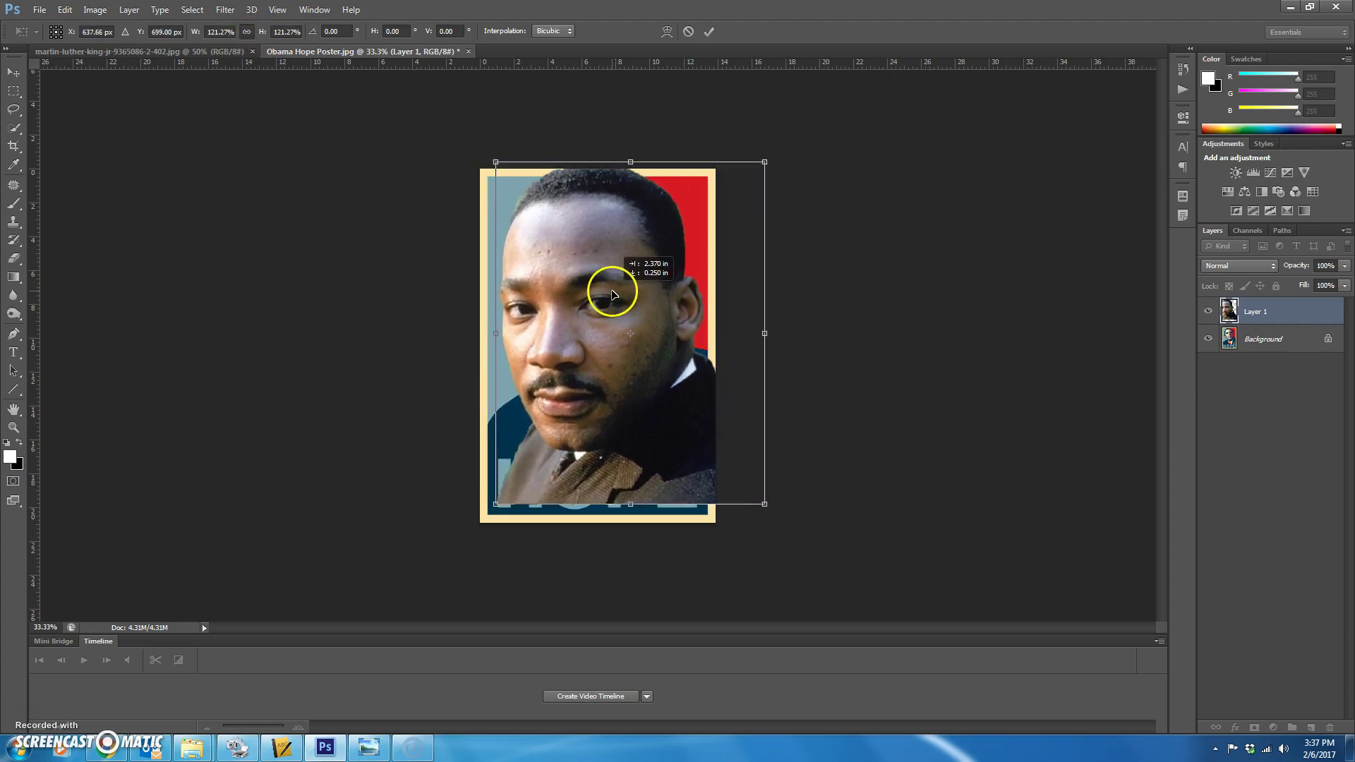
drag(765, 503, 735, 471)
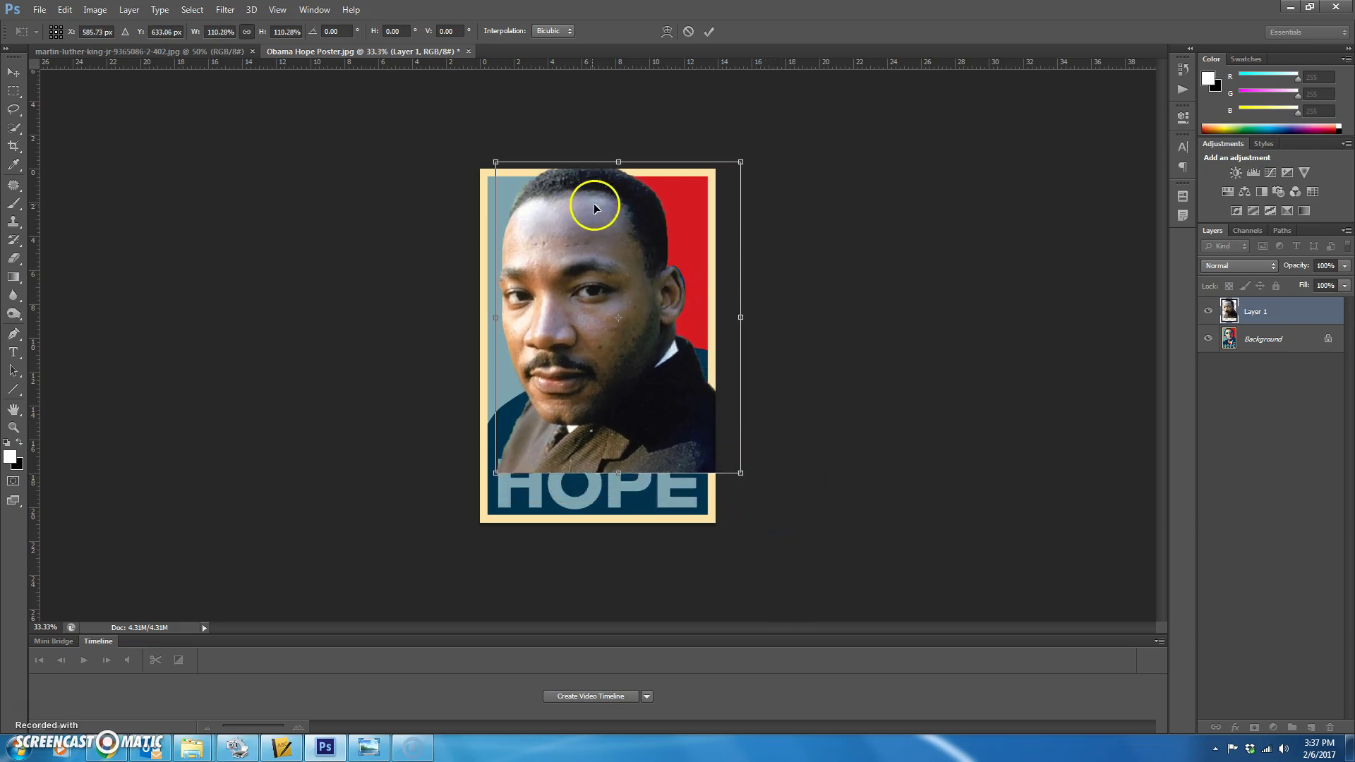
drag(594, 208, 599, 210)
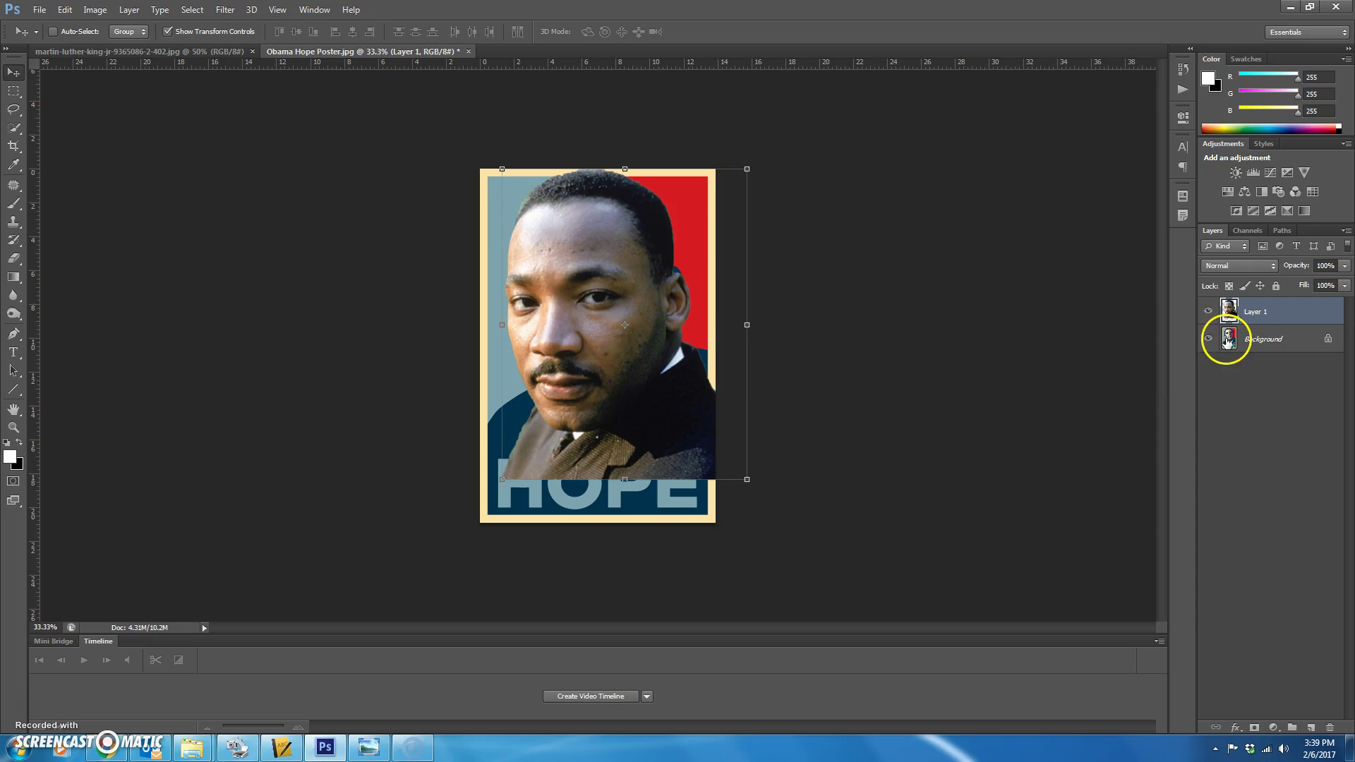
Hide the Background and apply Cutout to Layer 1 at Levels 5, Edge Simplicity 5, Edge Fidelity 1
click(1209, 341)
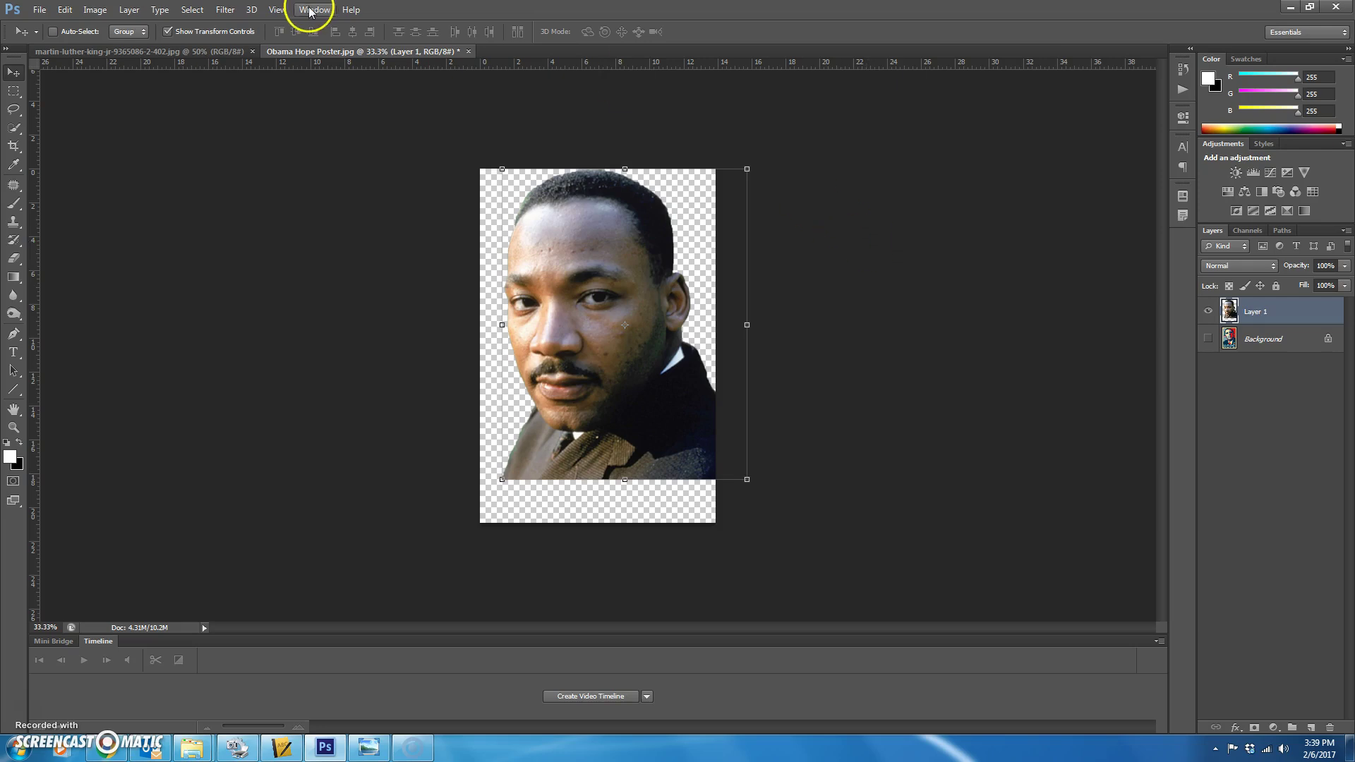
click(224, 11)
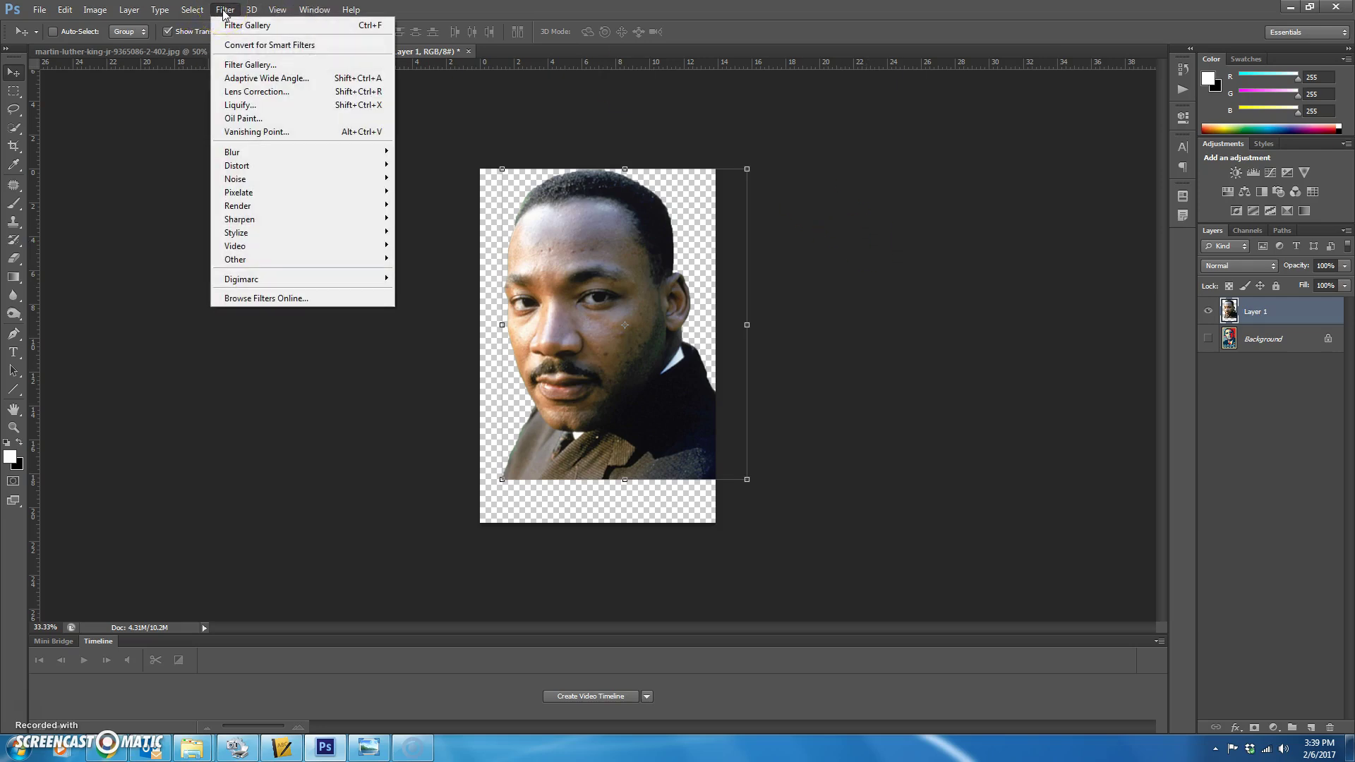
click(244, 64)
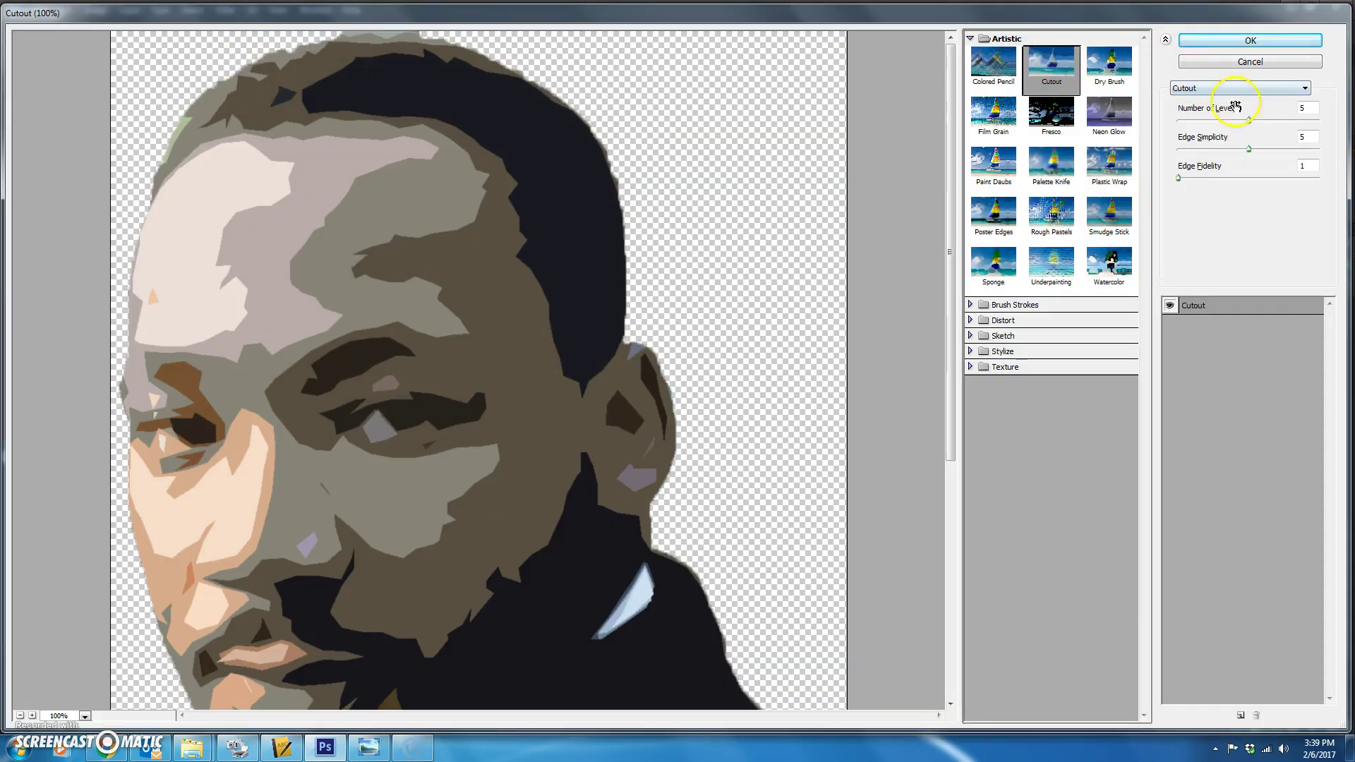
click(1306, 108)
mouse_move(1249, 120)
mouse_down()
mouse_move(1325, 127)
mouse_move(1104, 122)
mouse_move(1251, 127)
mouse_up()
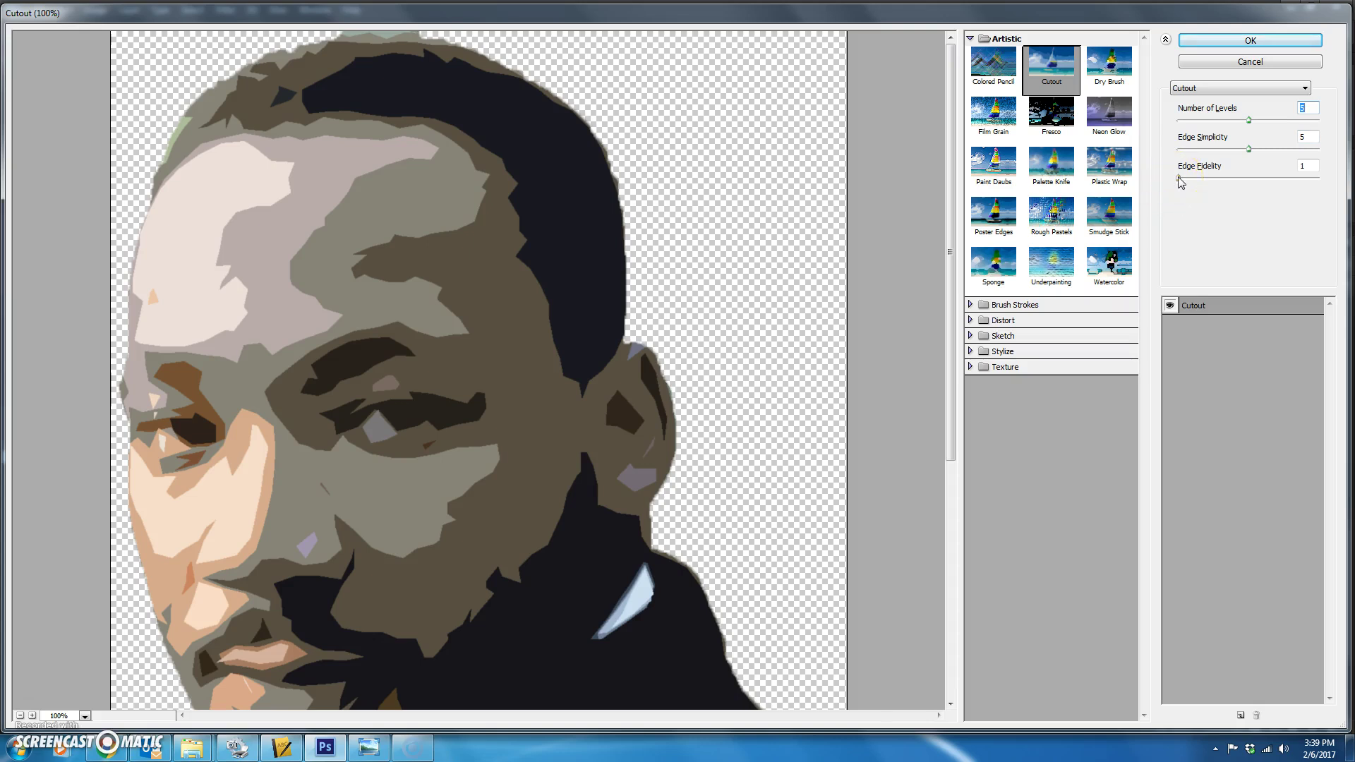
click(1284, 44)
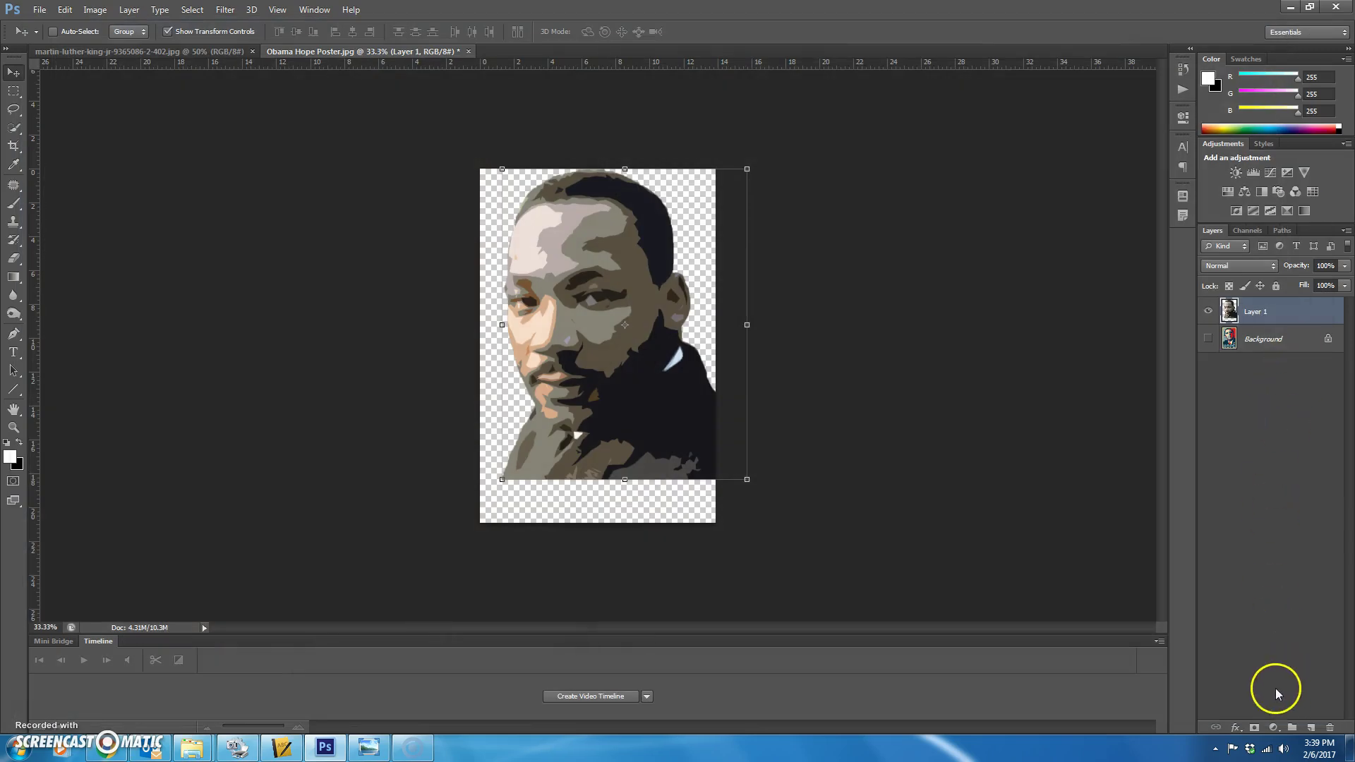
Add a Channel Mixer adjustment layer set to Monochrome
click(1274, 728)
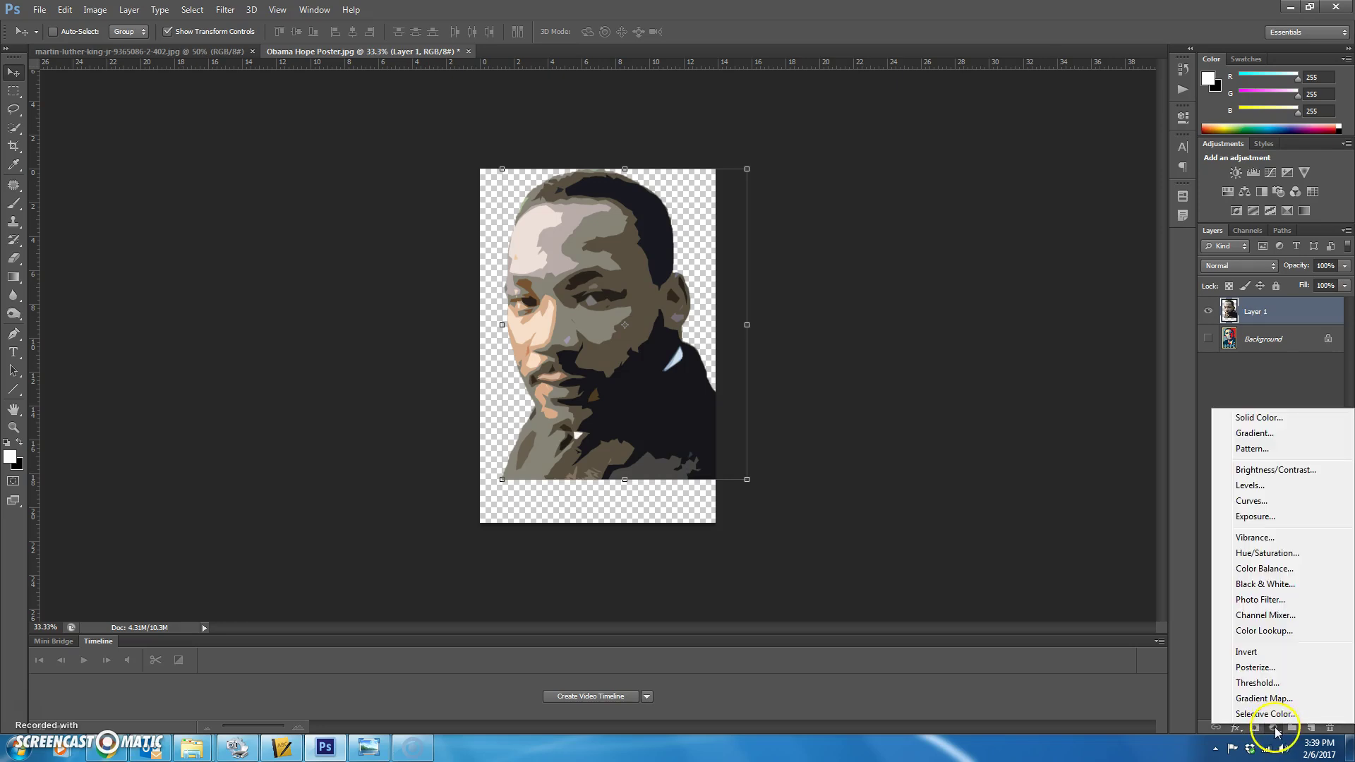
click(1269, 615)
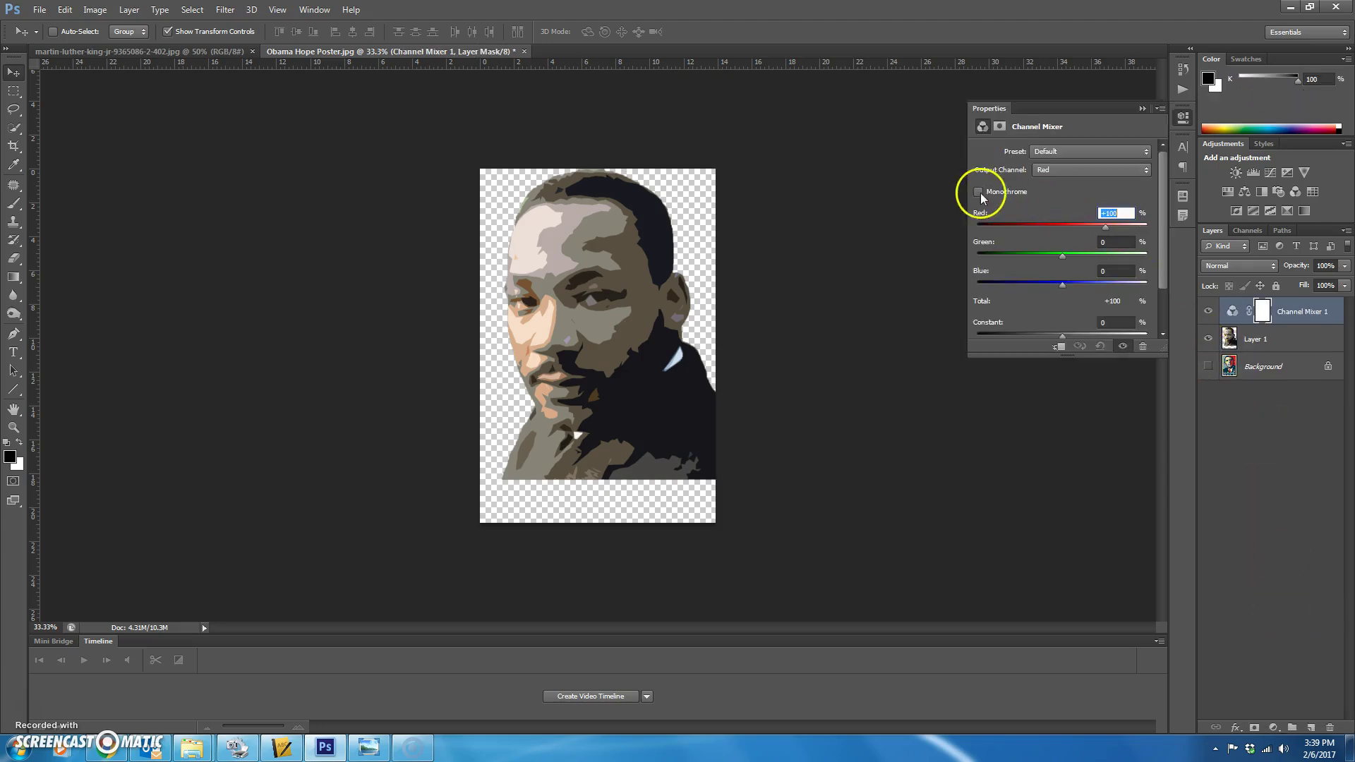
click(979, 195)
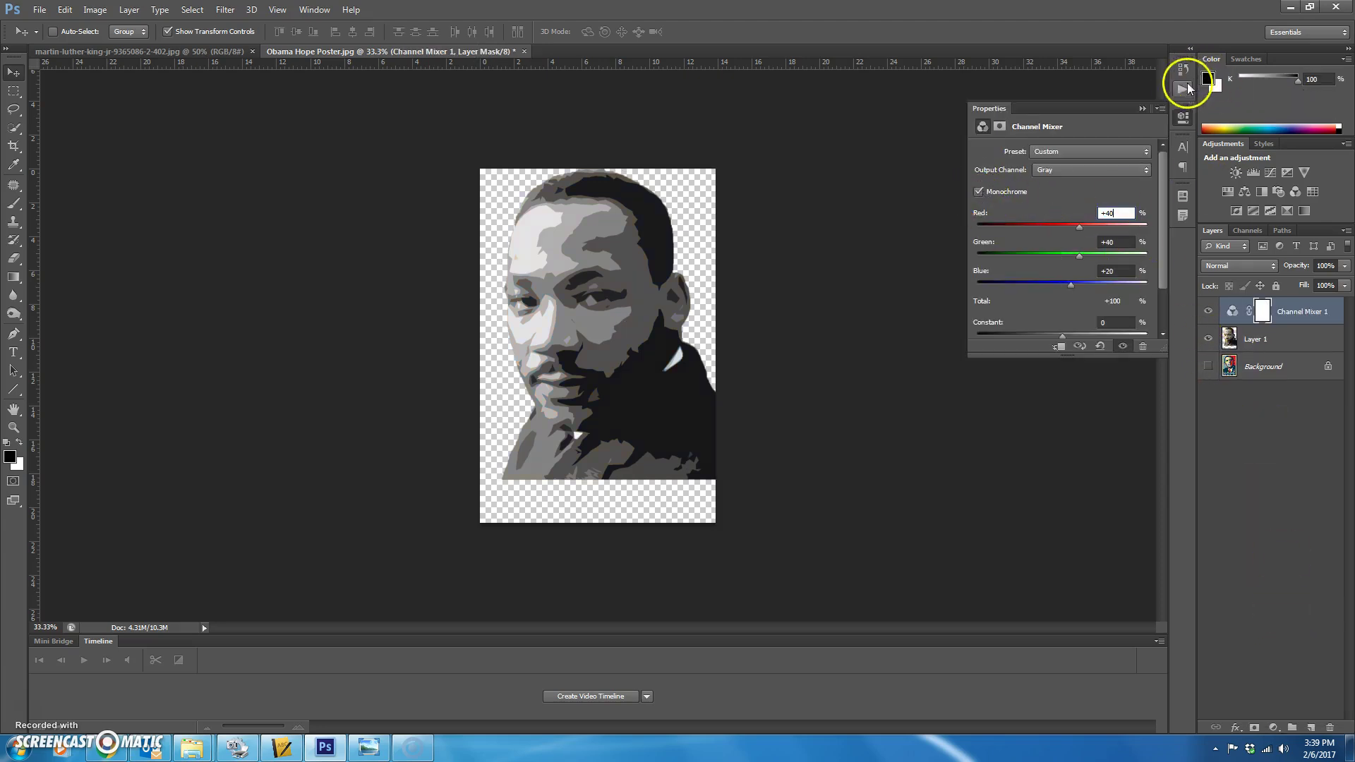
click(1142, 109)
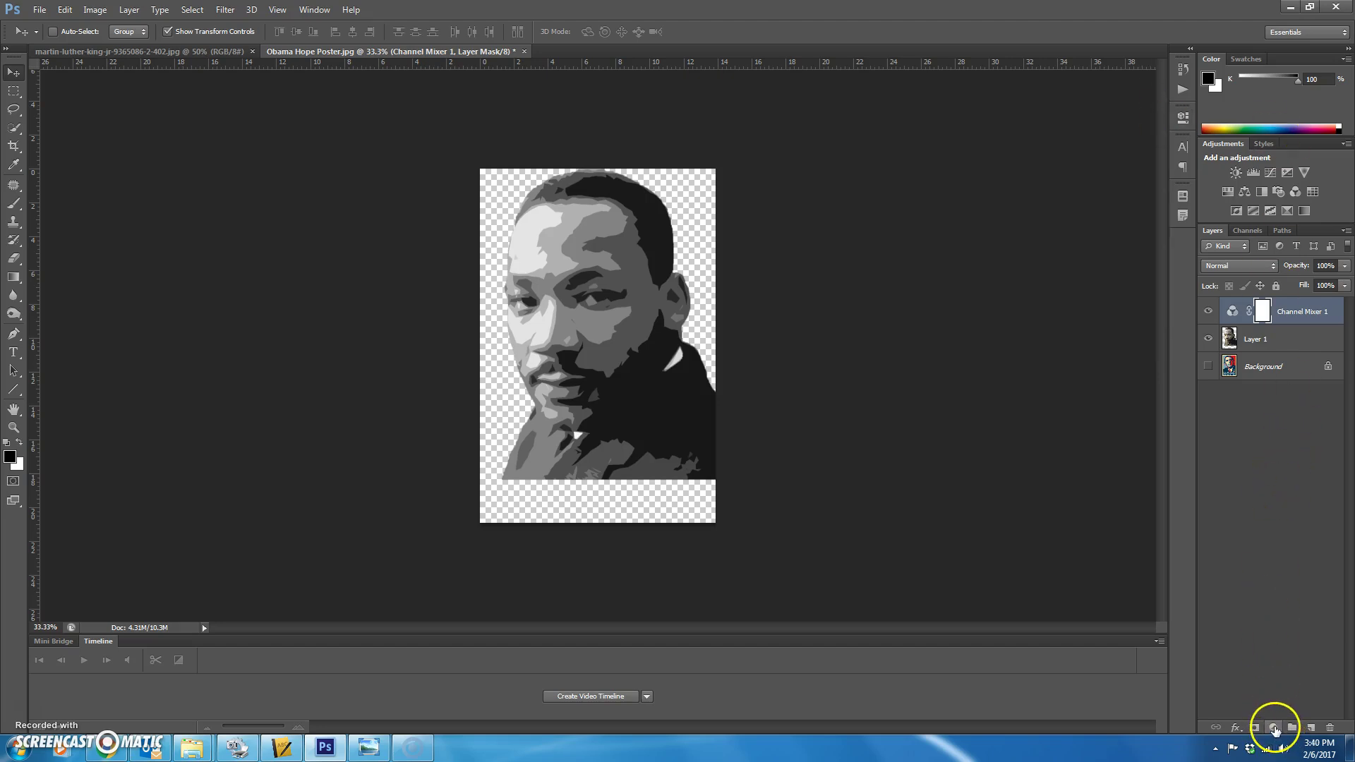
Add a Posterize adjustment layer with 5 levels
click(1274, 728)
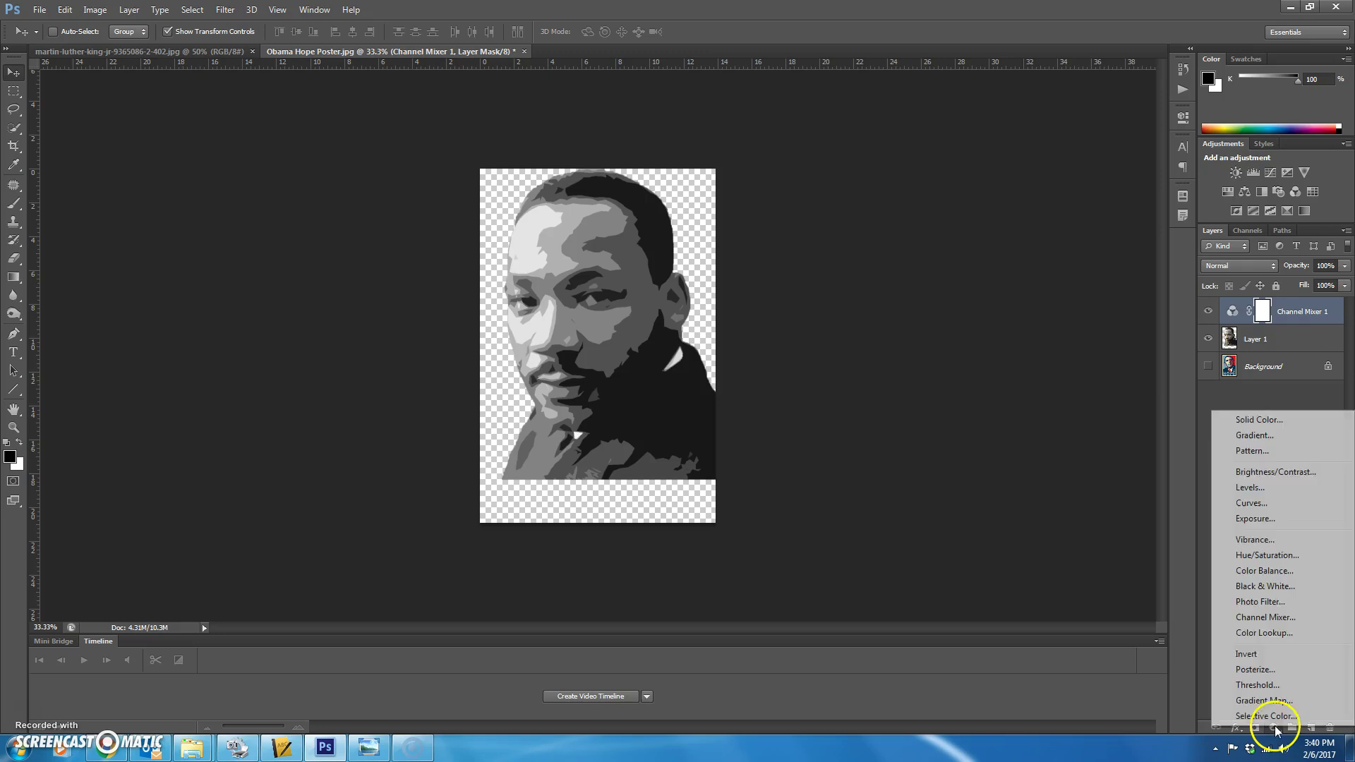
click(1257, 669)
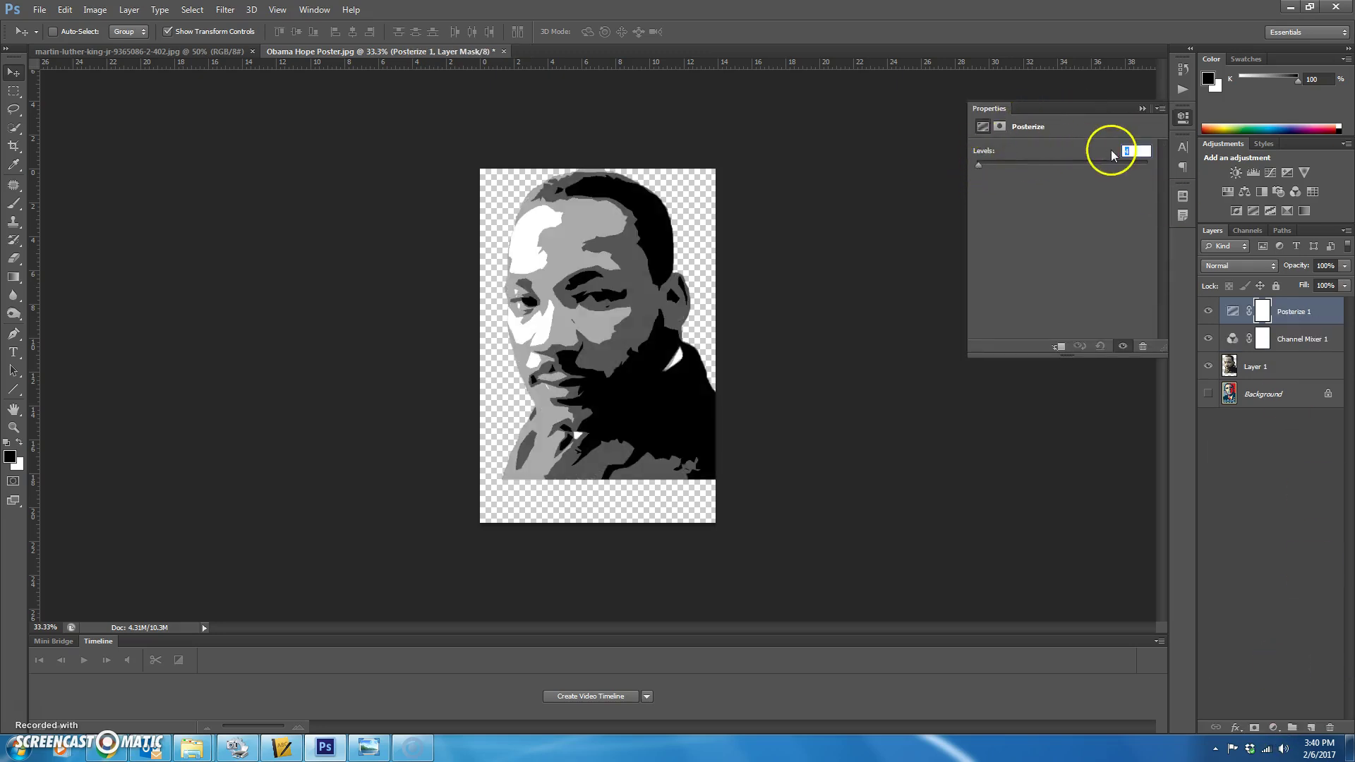
text(5)
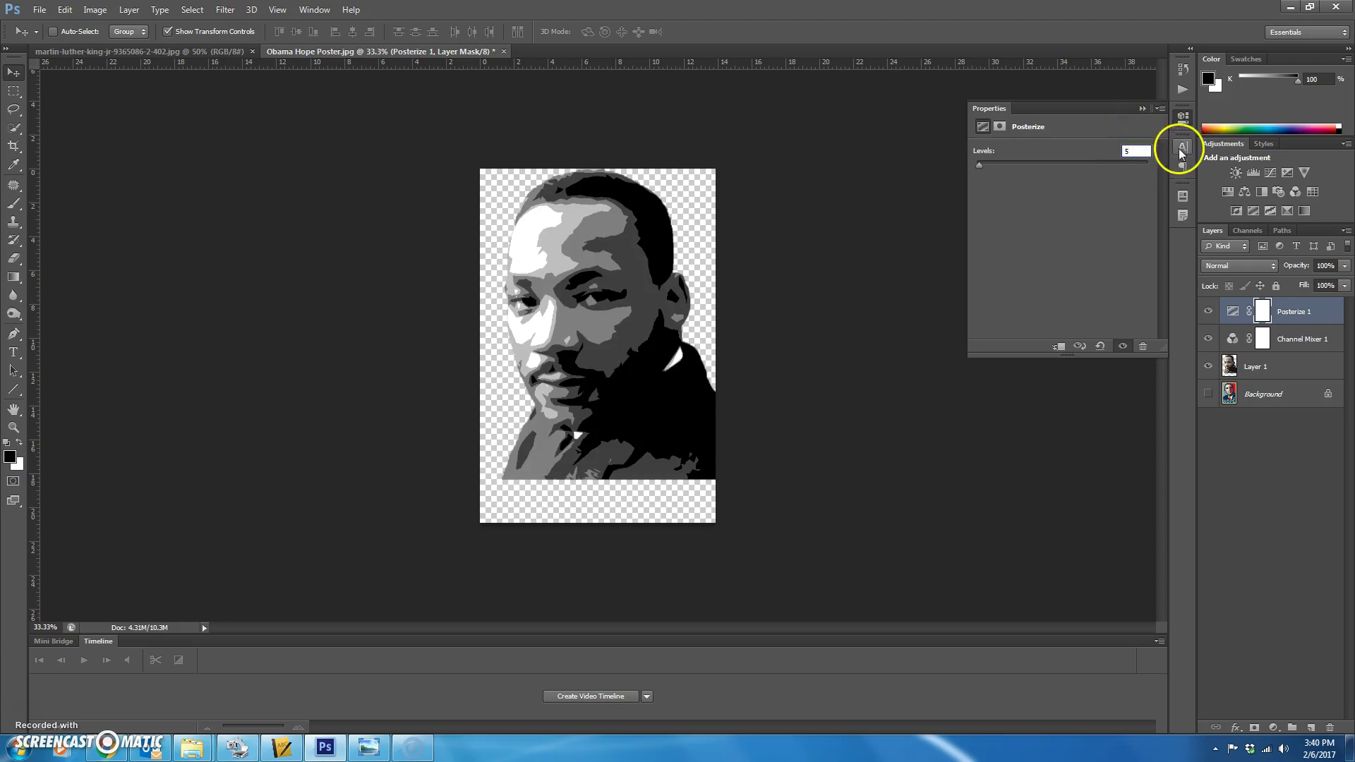
click(1141, 109)
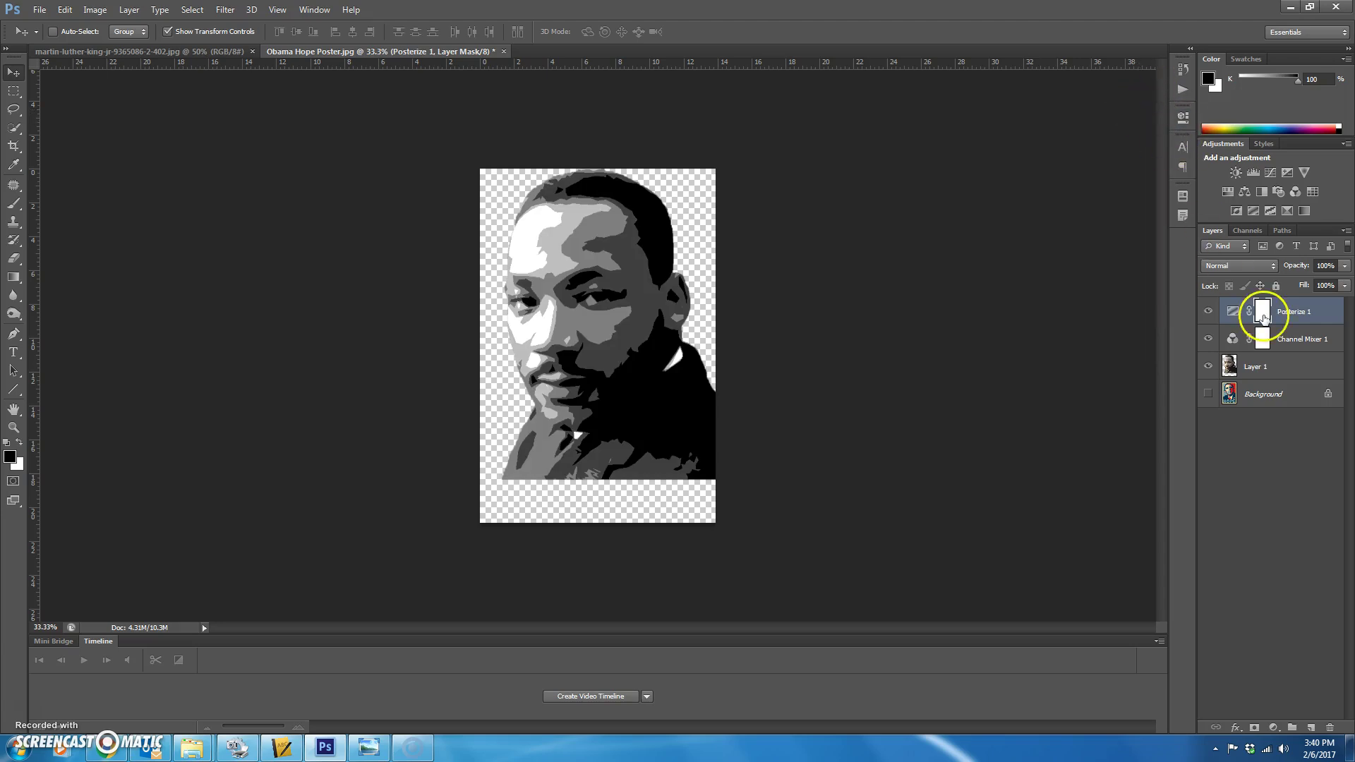
Add a Gradient Map layer and set its starting stop to dark navy #00324D
click(1269, 728)
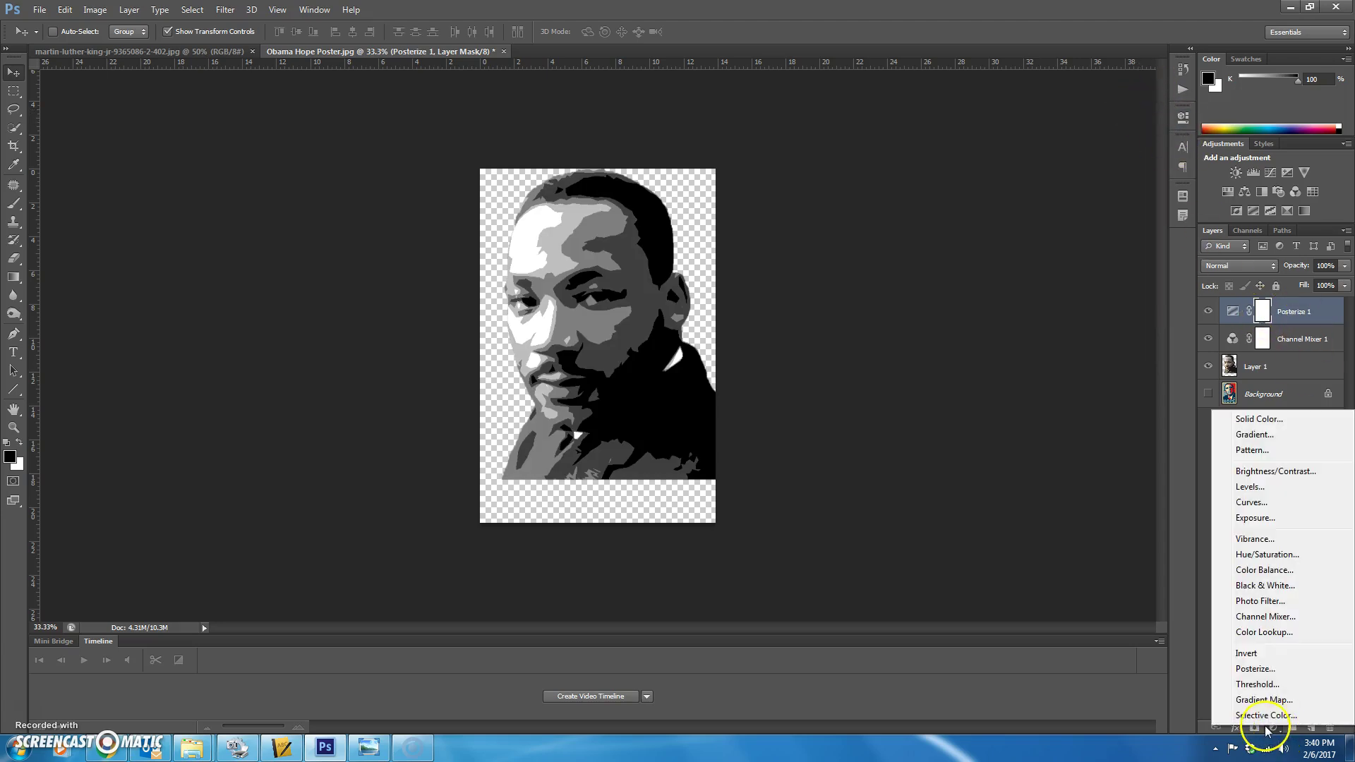
click(1267, 700)
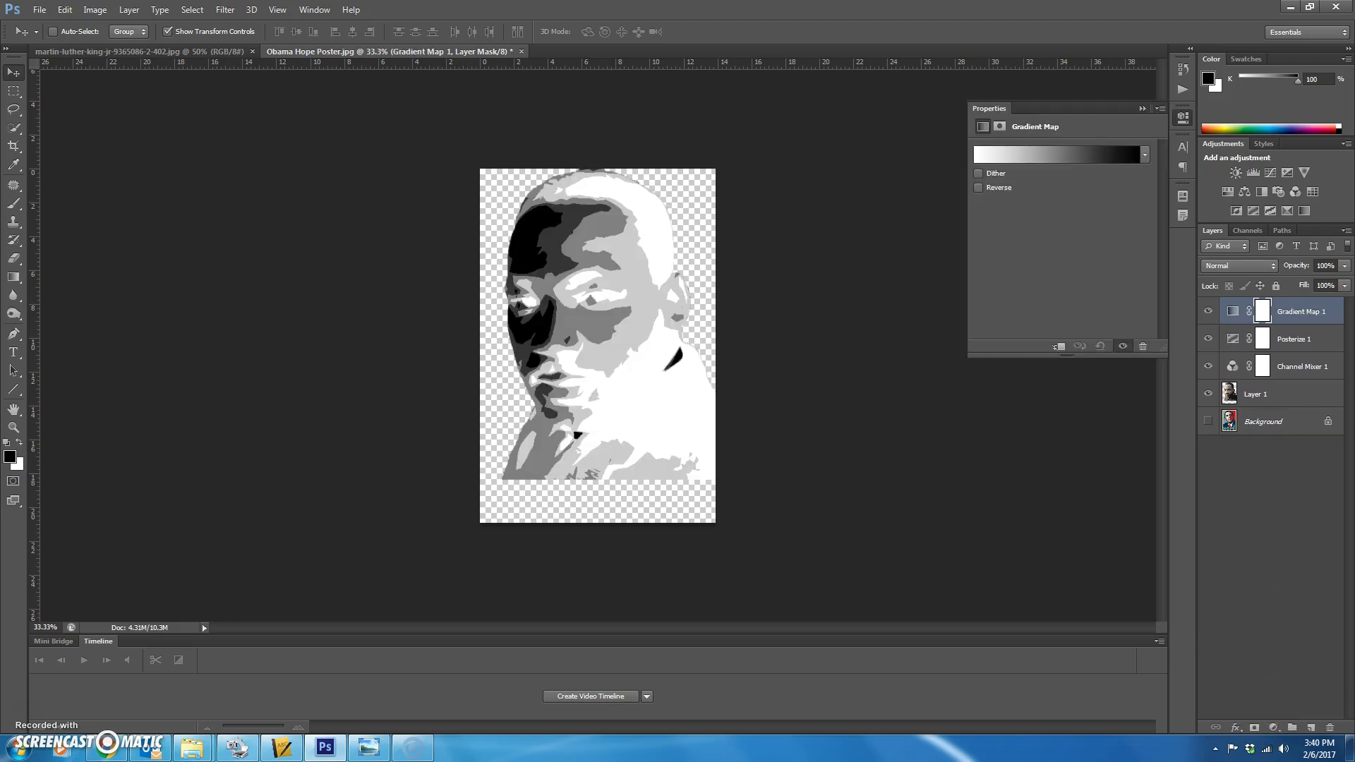
click(1058, 155)
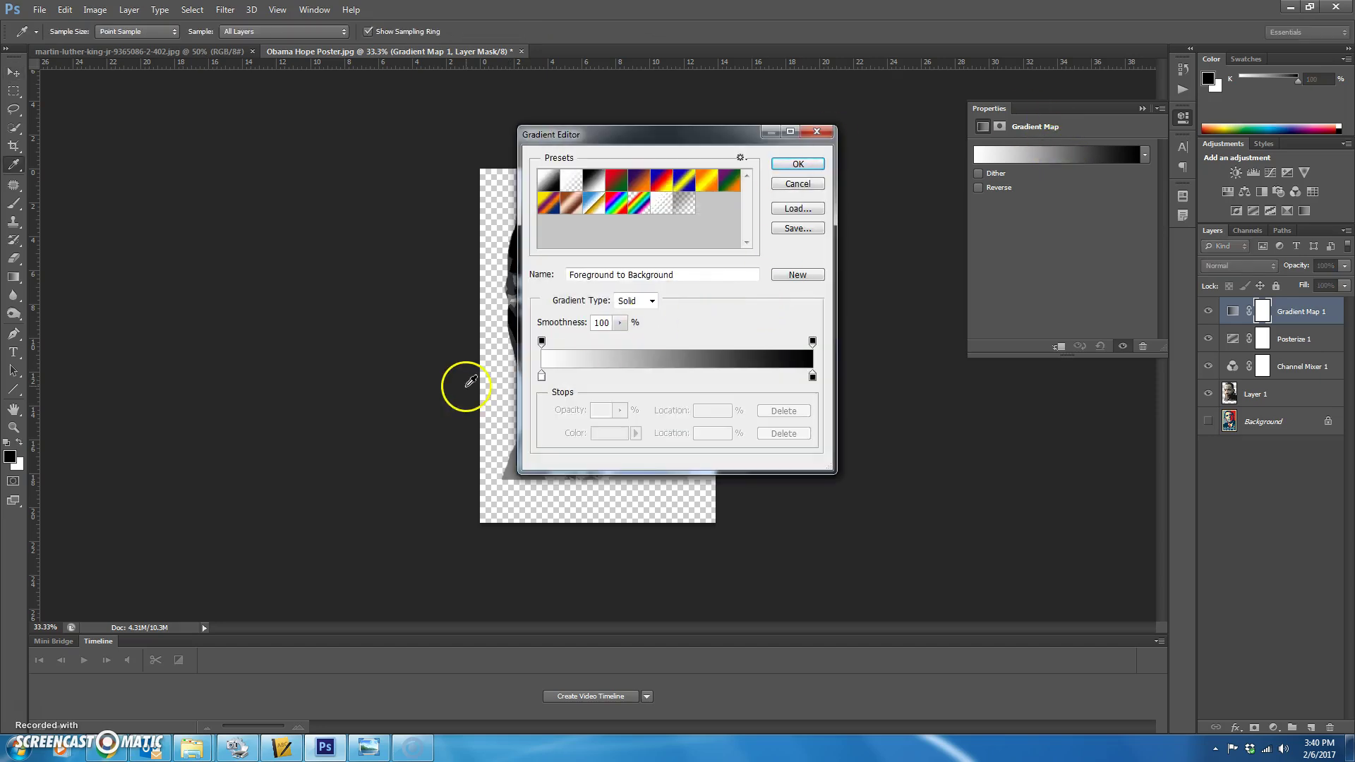
click(541, 378)
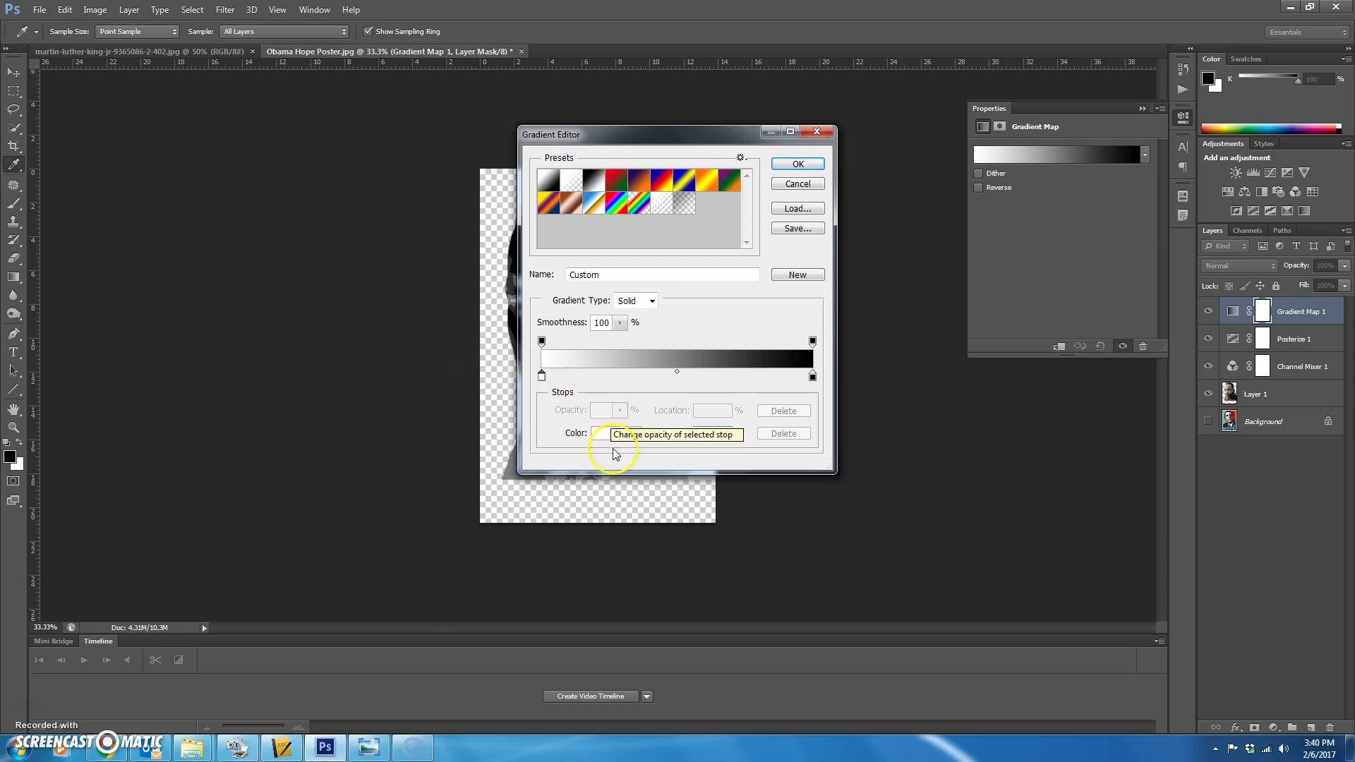
click(603, 438)
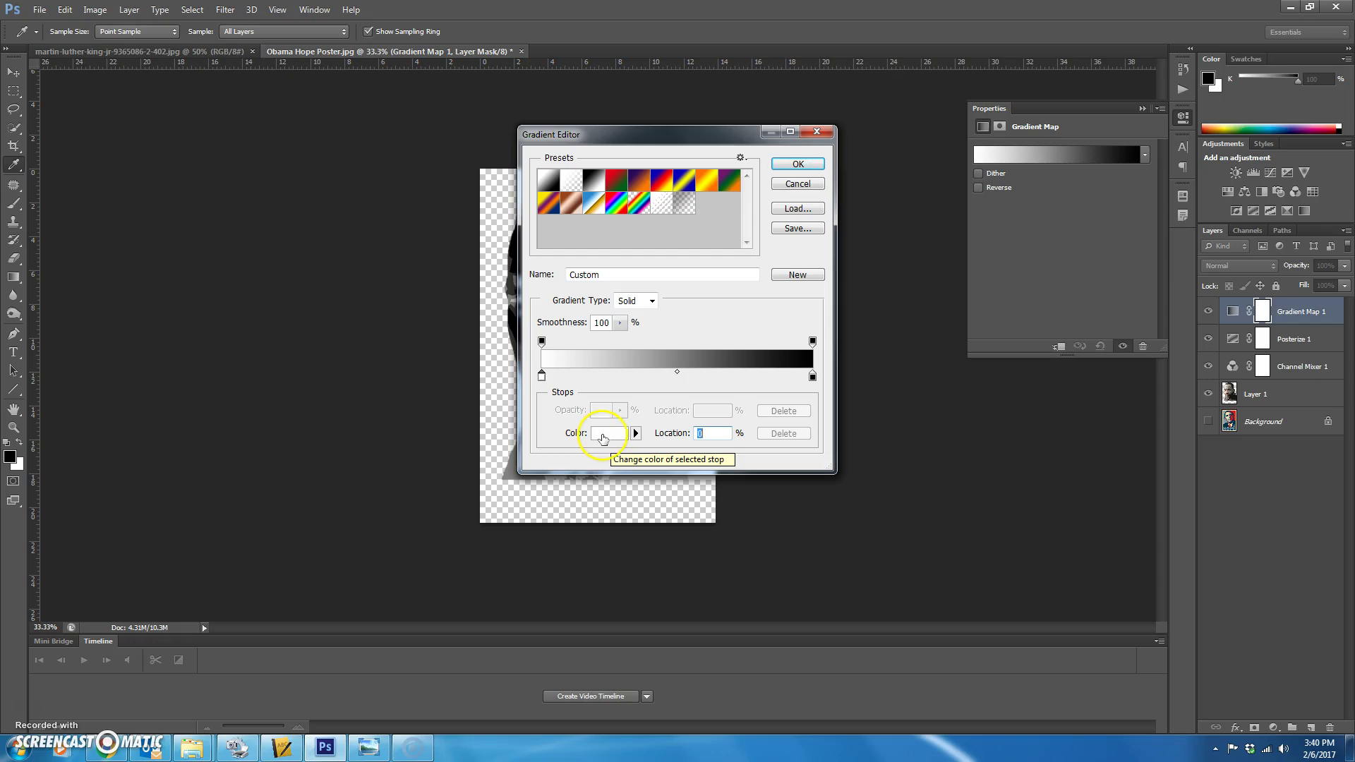
click(603, 436)
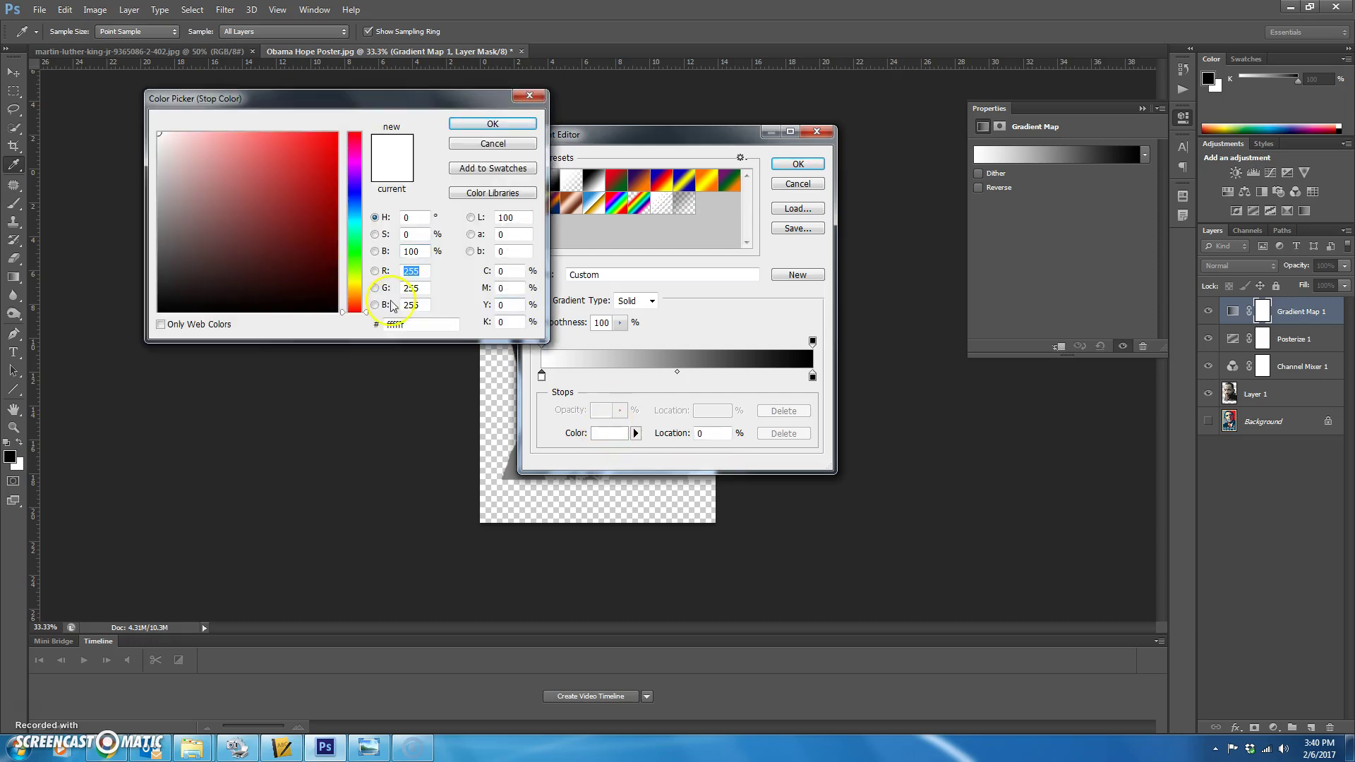
click(422, 324)
text(00)
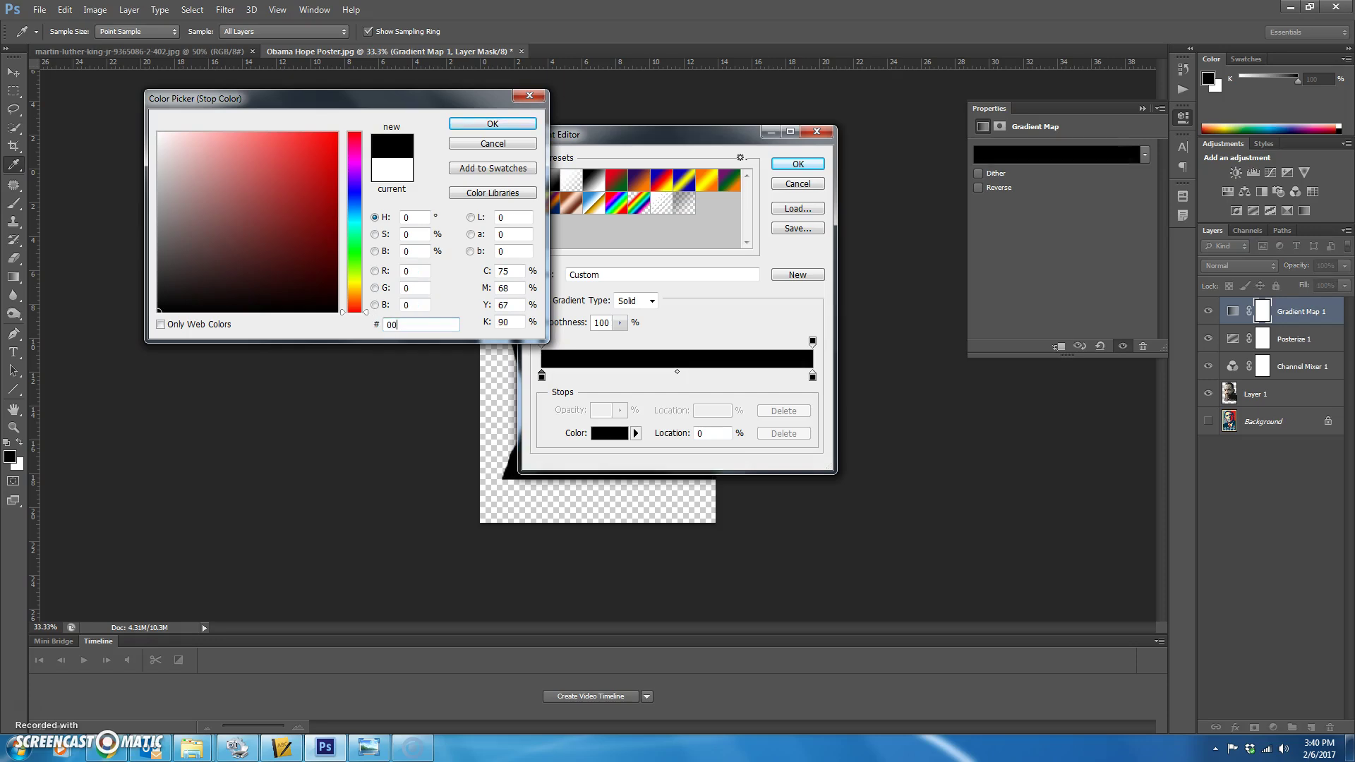
text(324D)
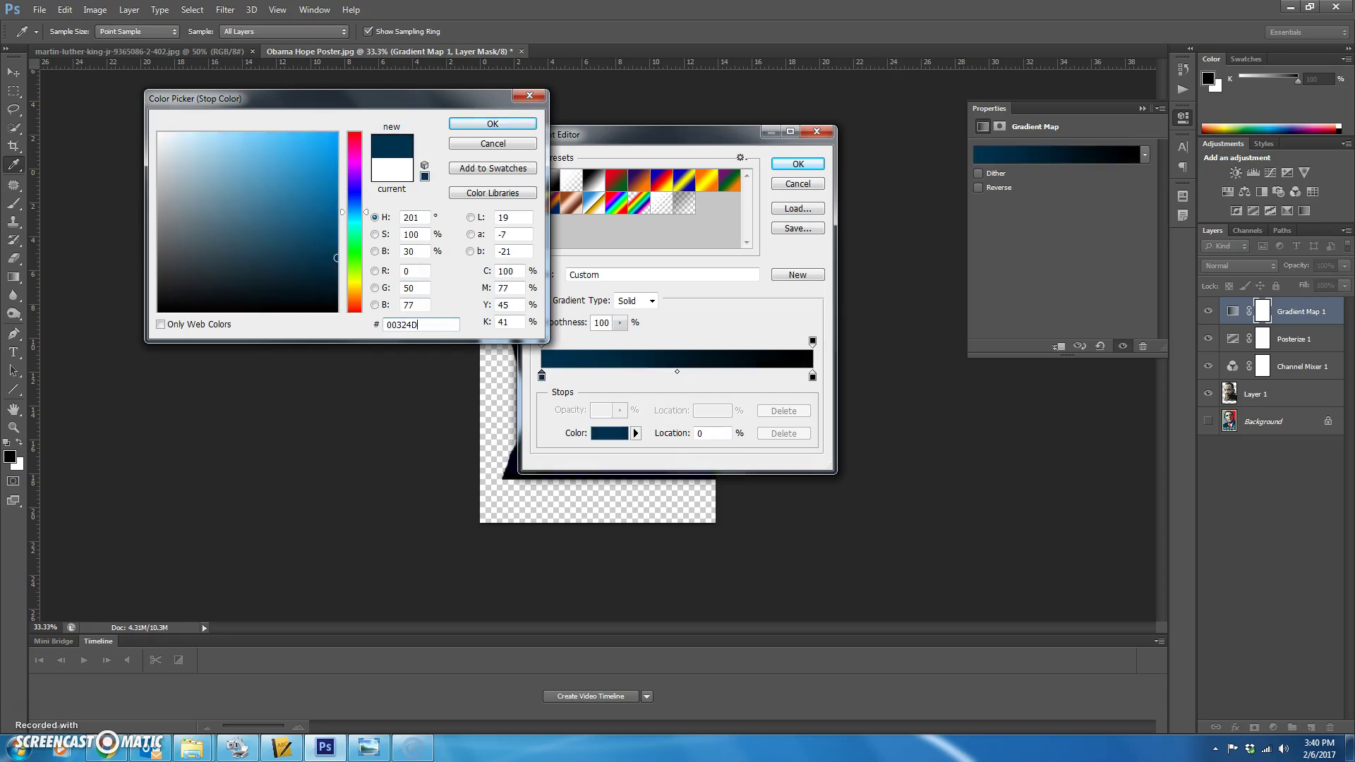
click(494, 125)
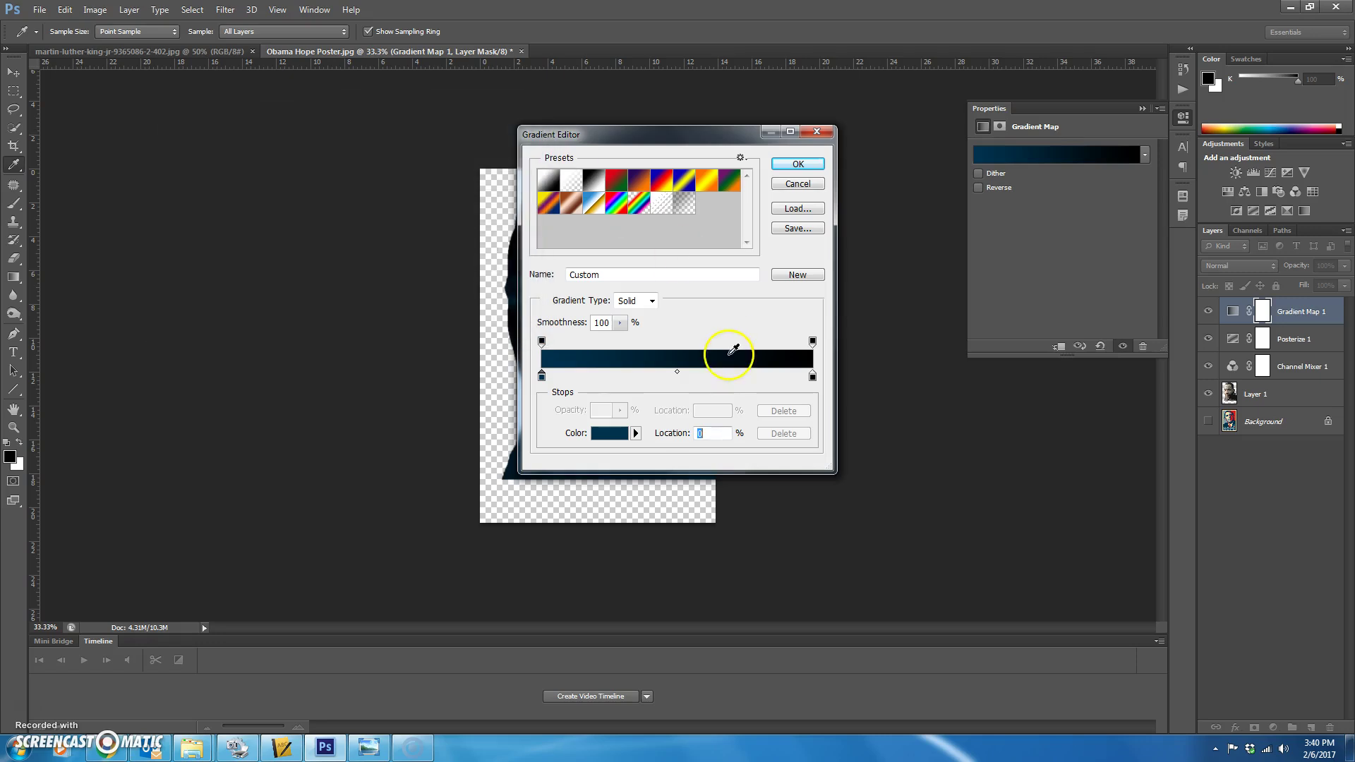
Add a red colour stop to the gradient at location 25
click(579, 376)
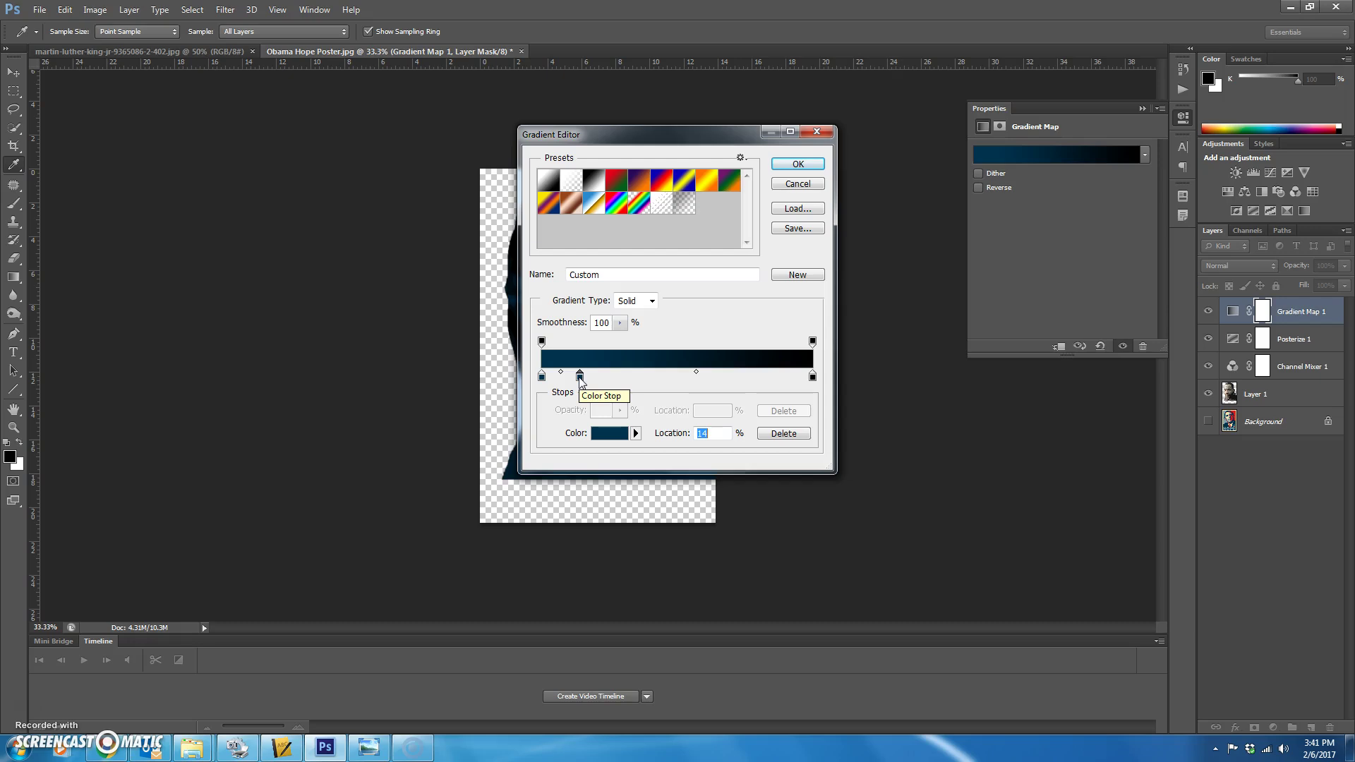
click(611, 433)
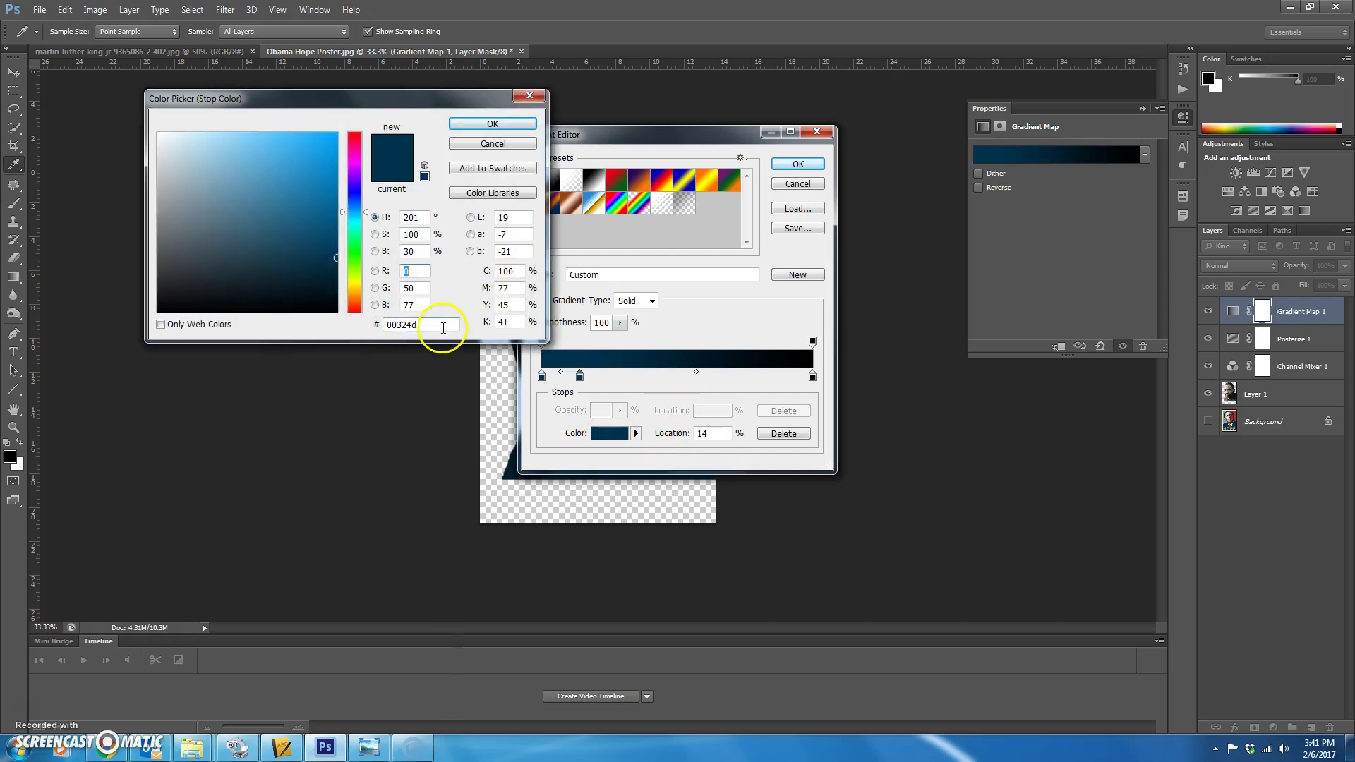
click(443, 326)
text(E01)
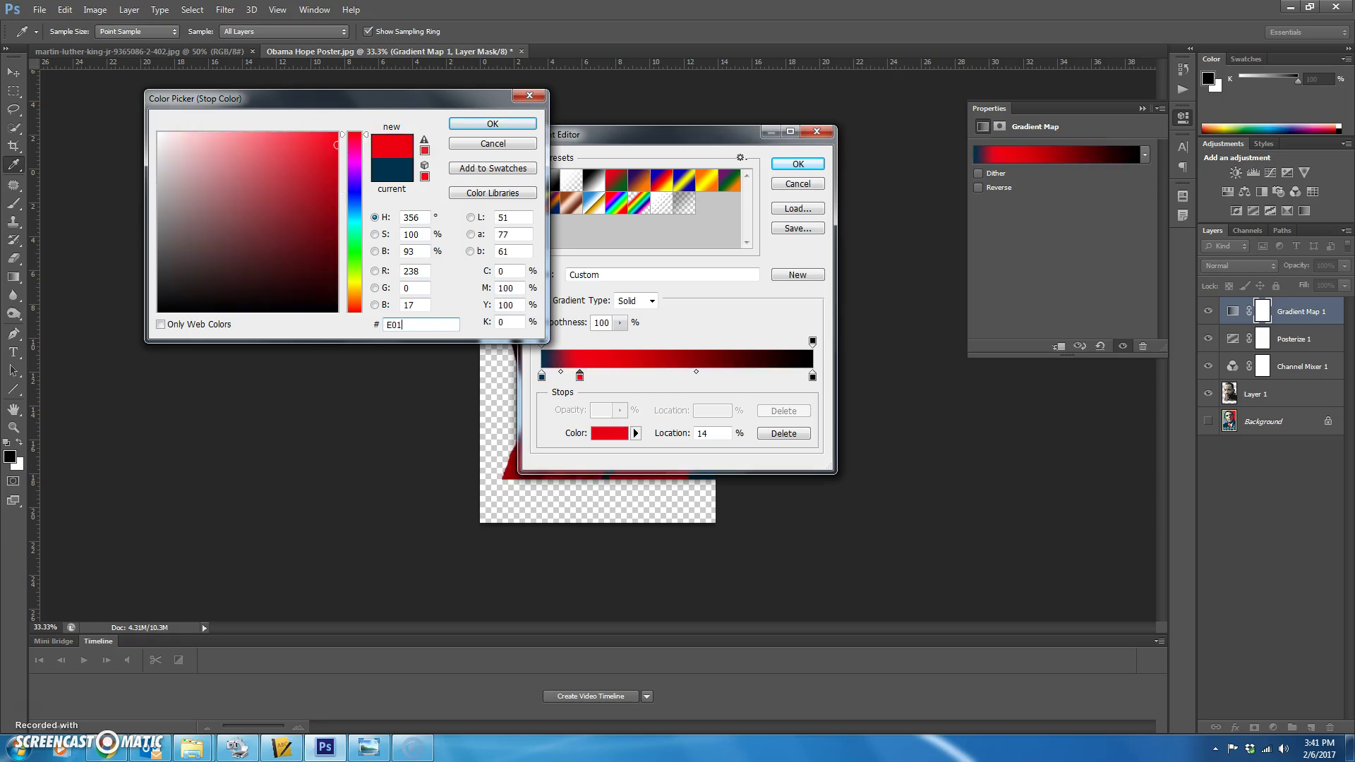
text(825)
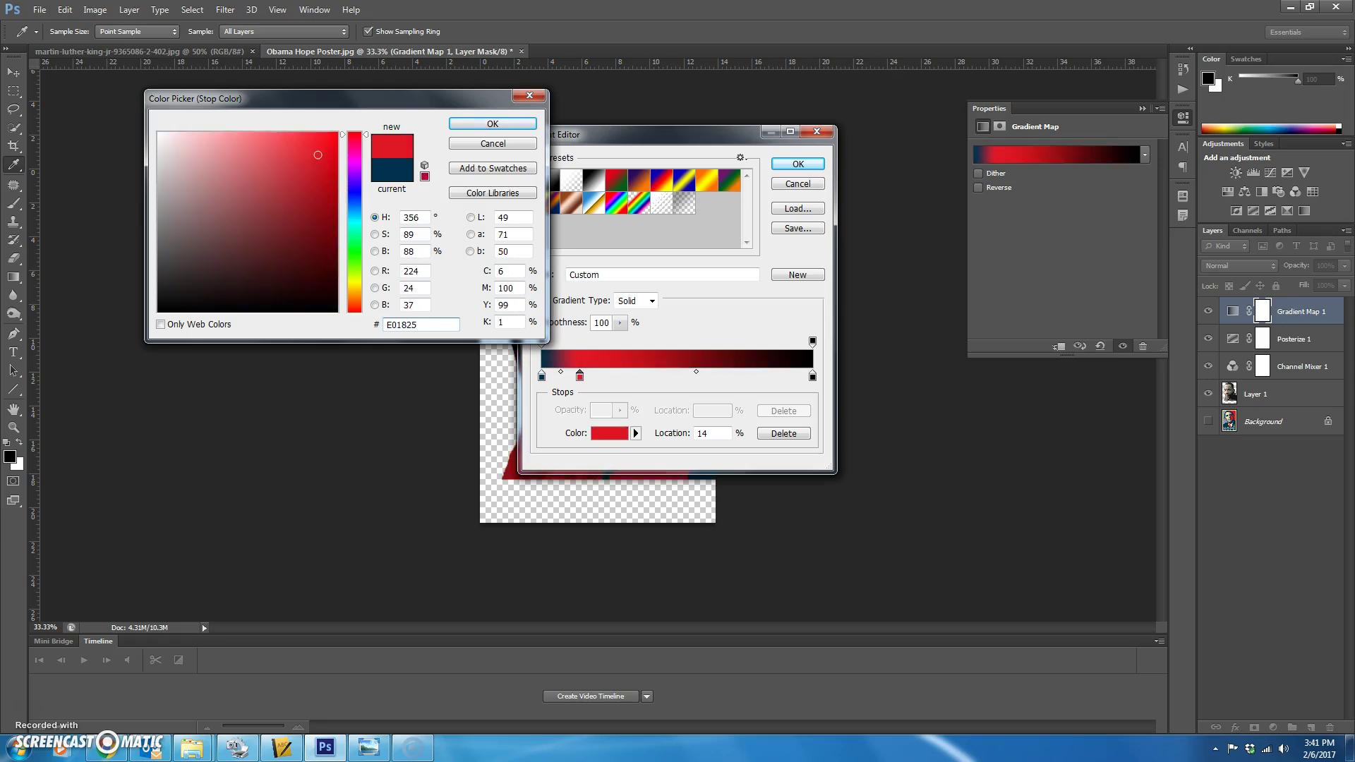
click(502, 126)
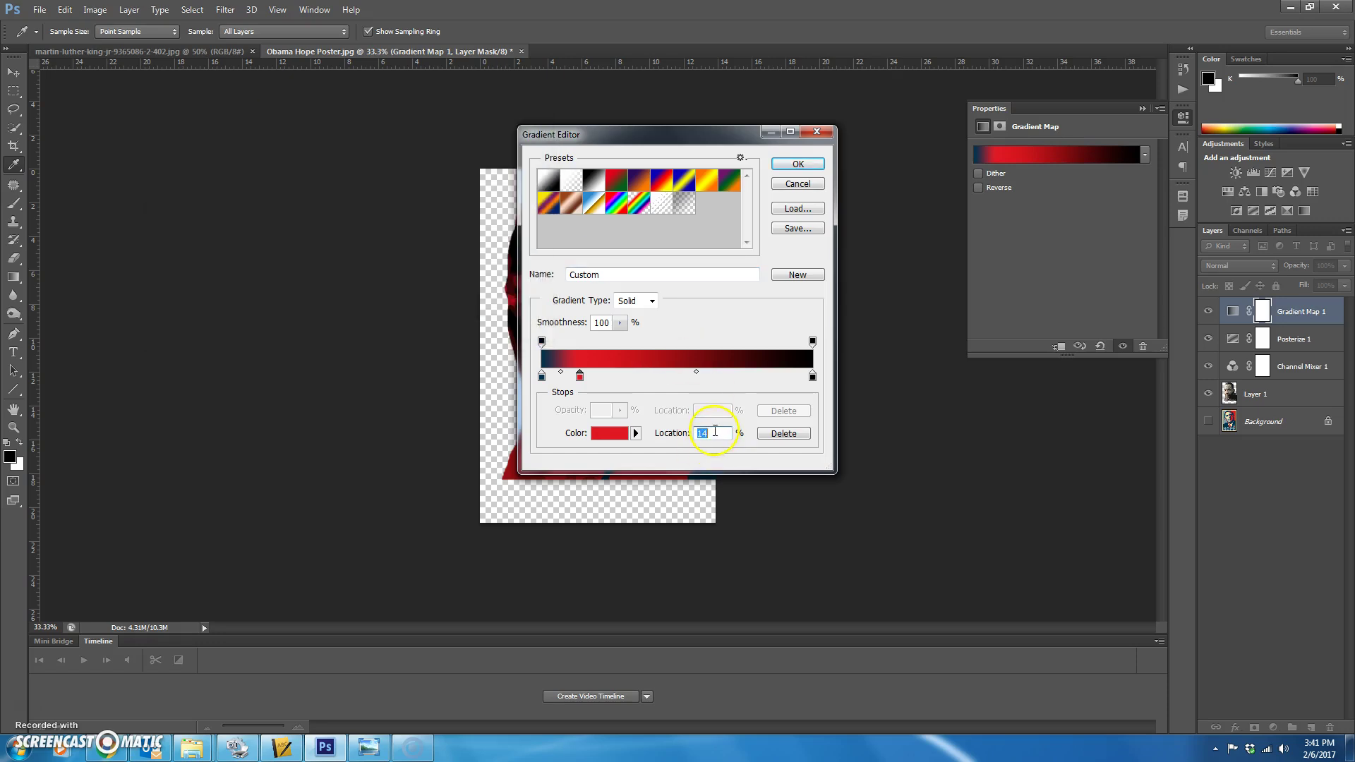
text(25)
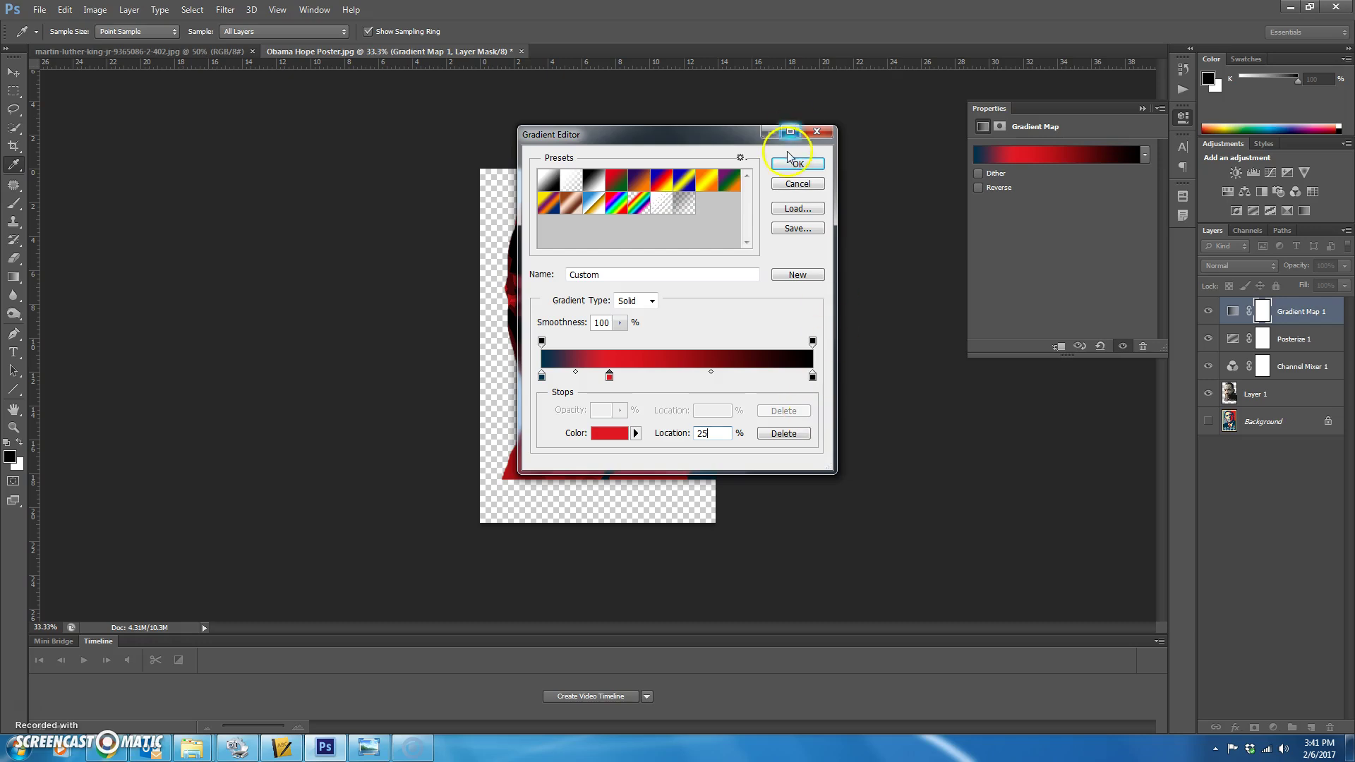
Add a grey-blue #7498A4 stop at location 50
click(667, 378)
click(620, 435)
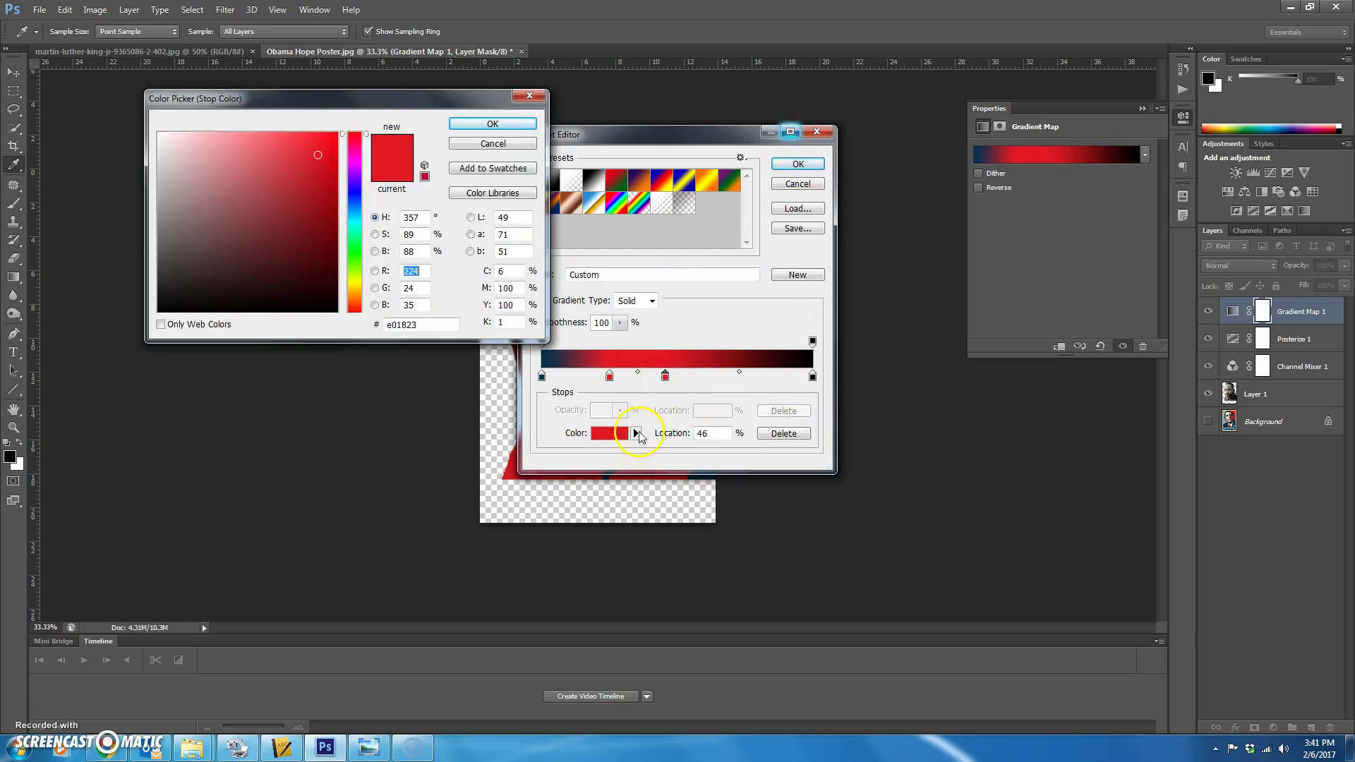
click(408, 325)
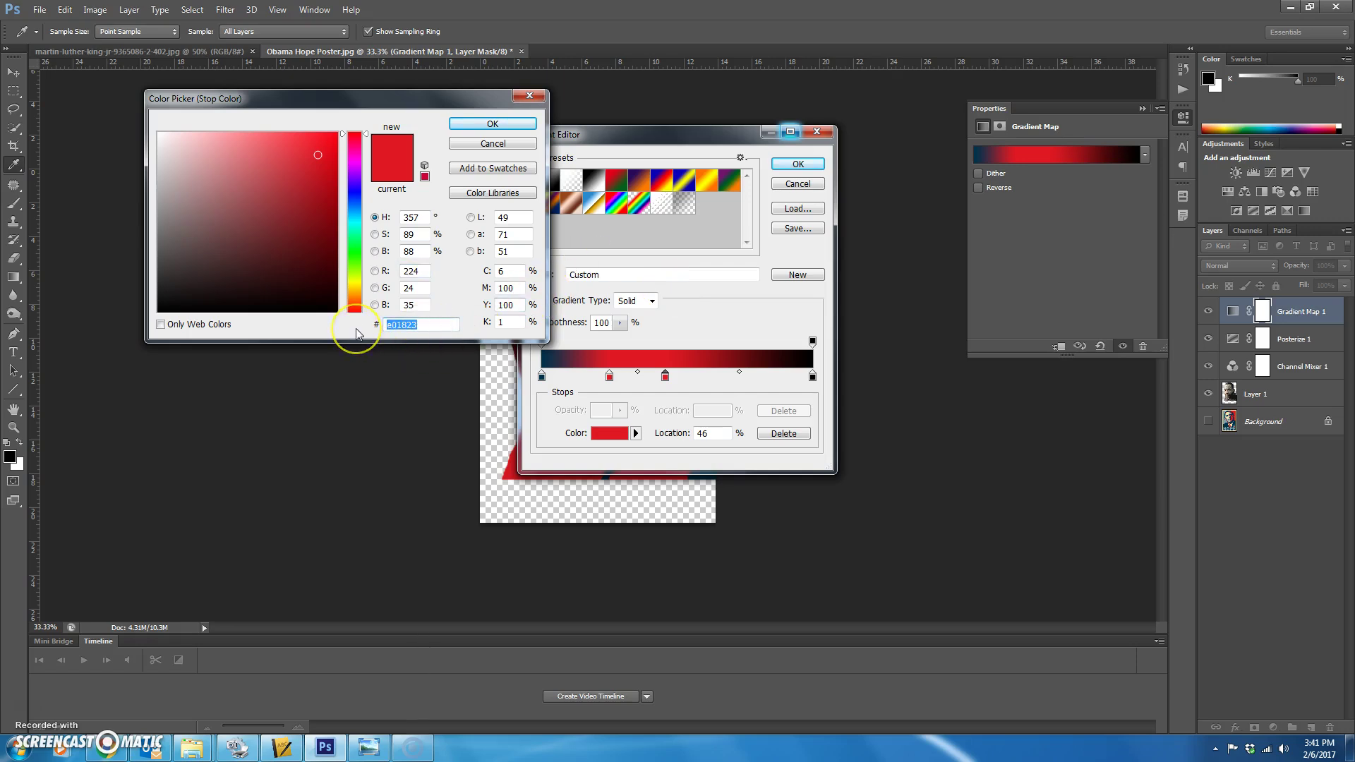
text(74)
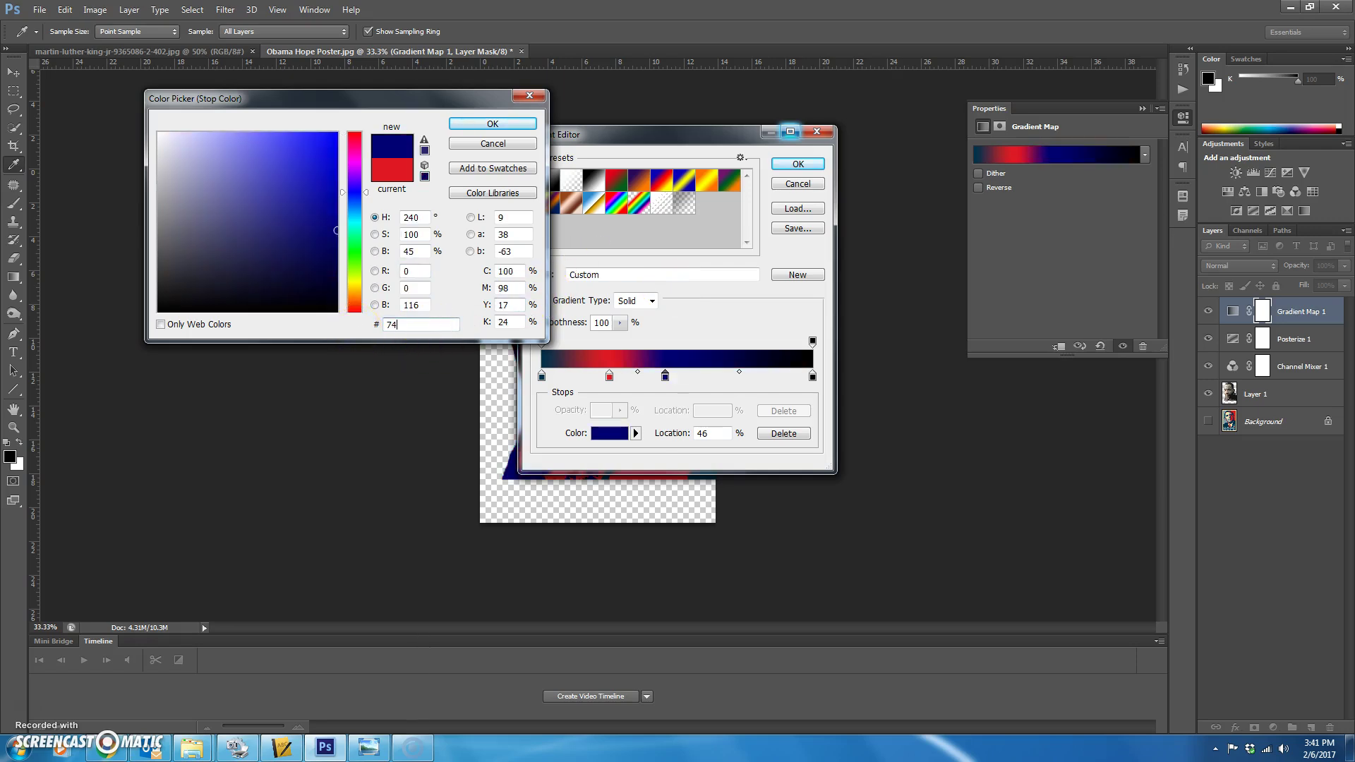
text(98A)
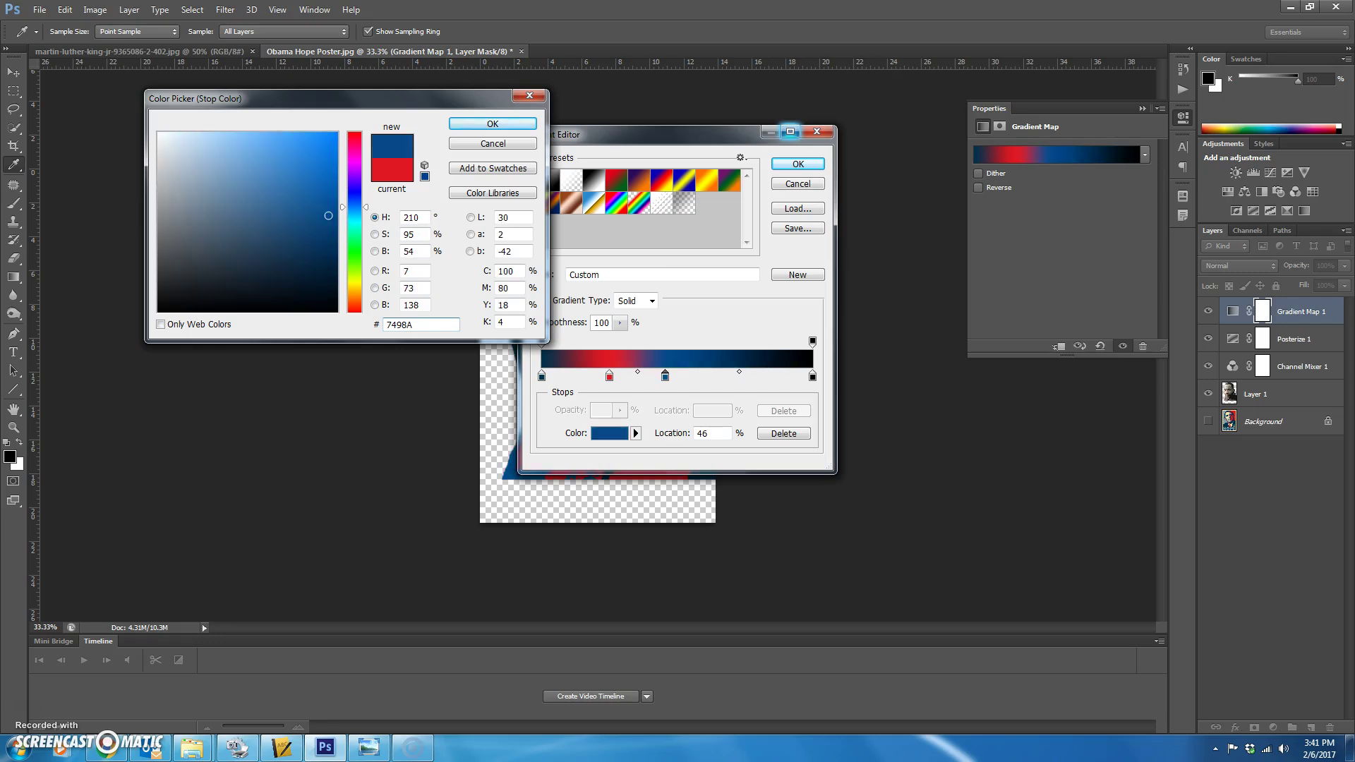
text(4)
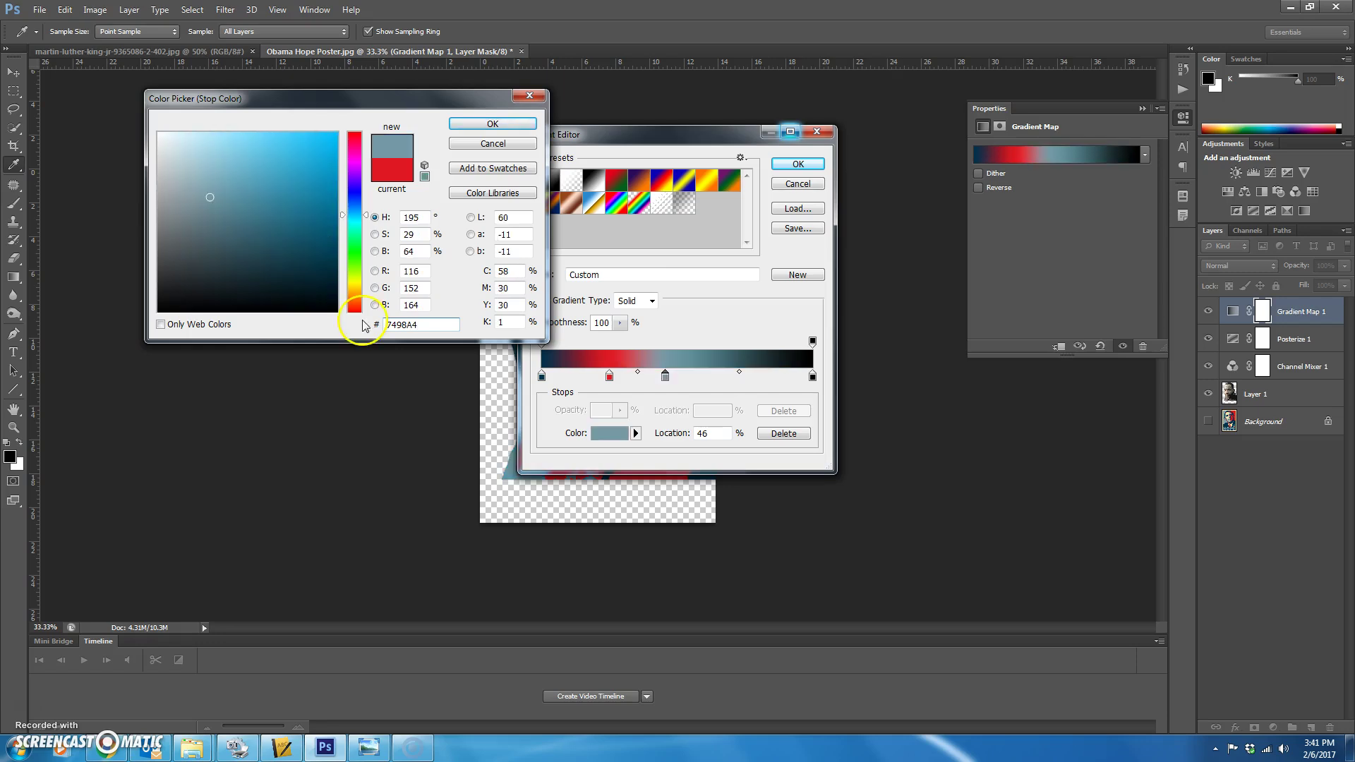
click(492, 124)
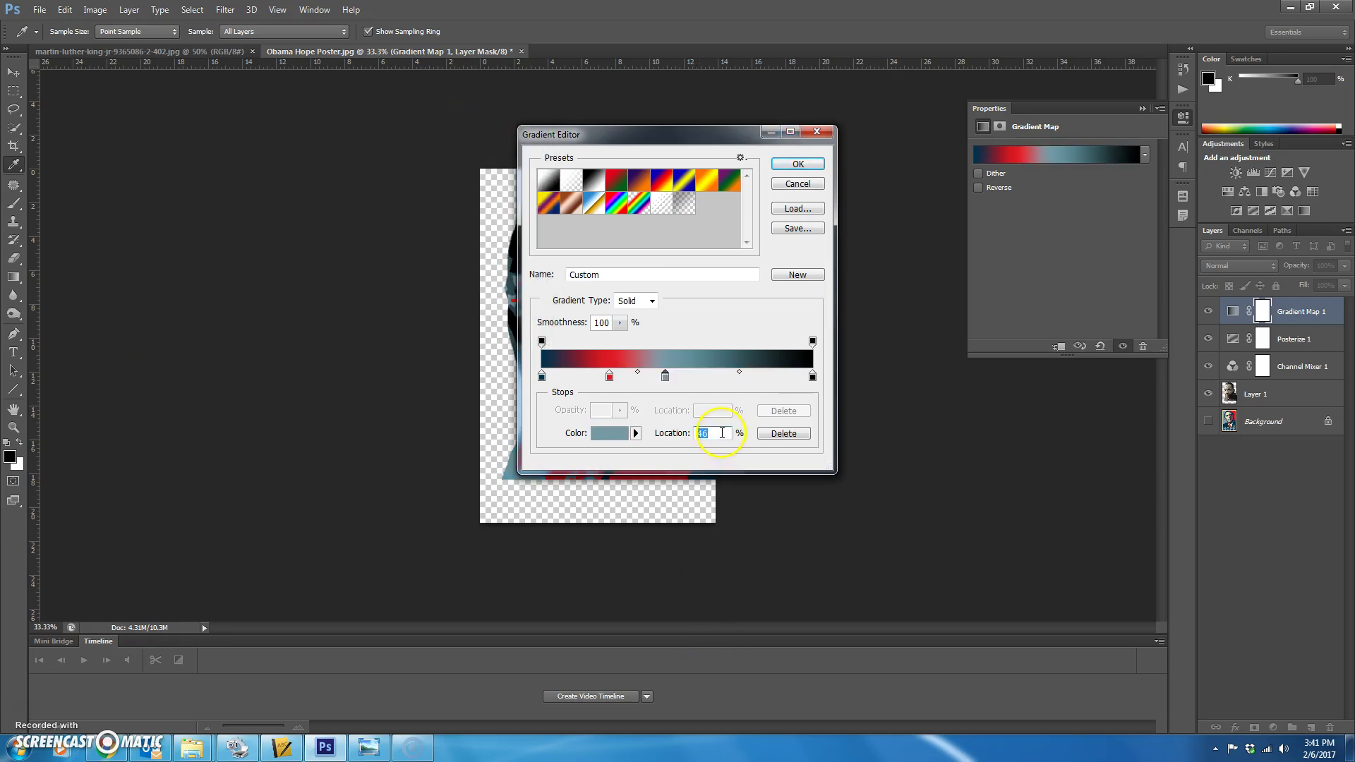
text(50)
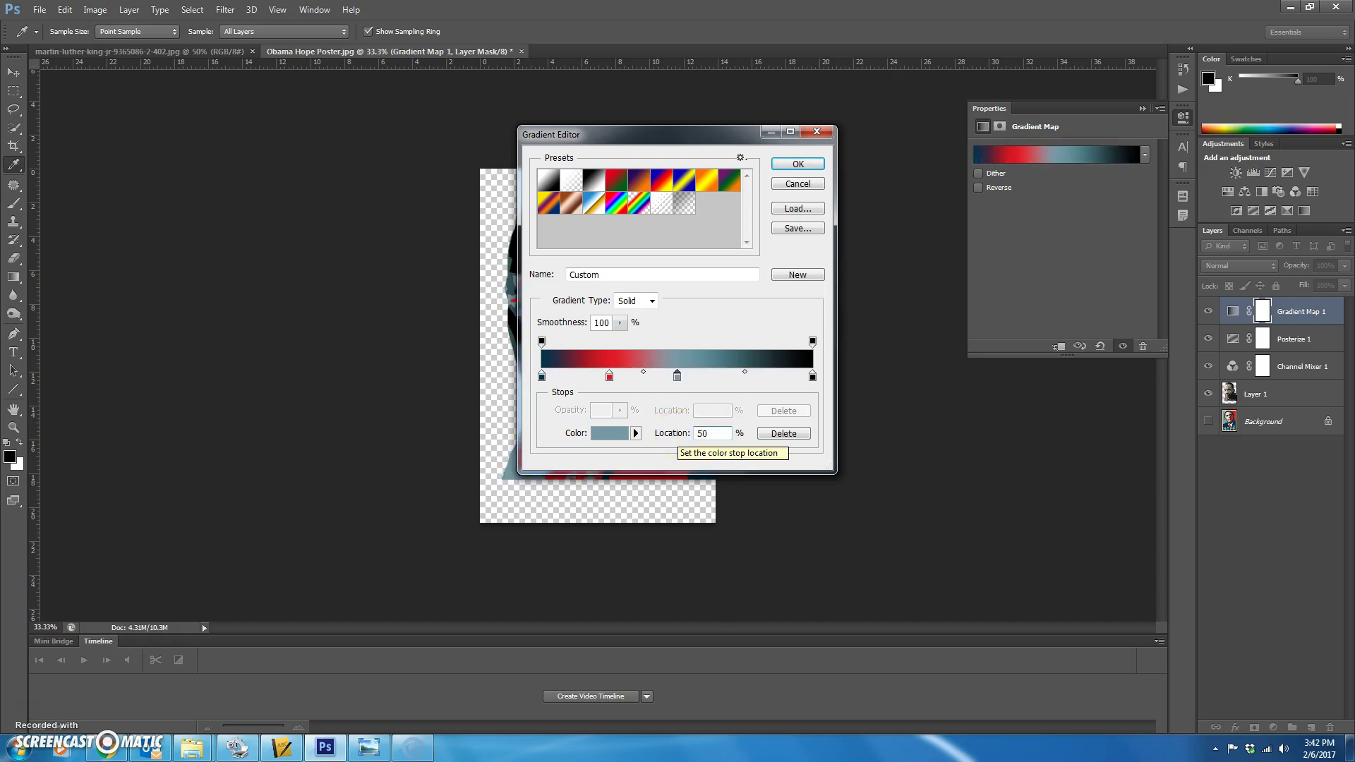
Add a pale yellow #fde5a9 stop at location 75
click(734, 374)
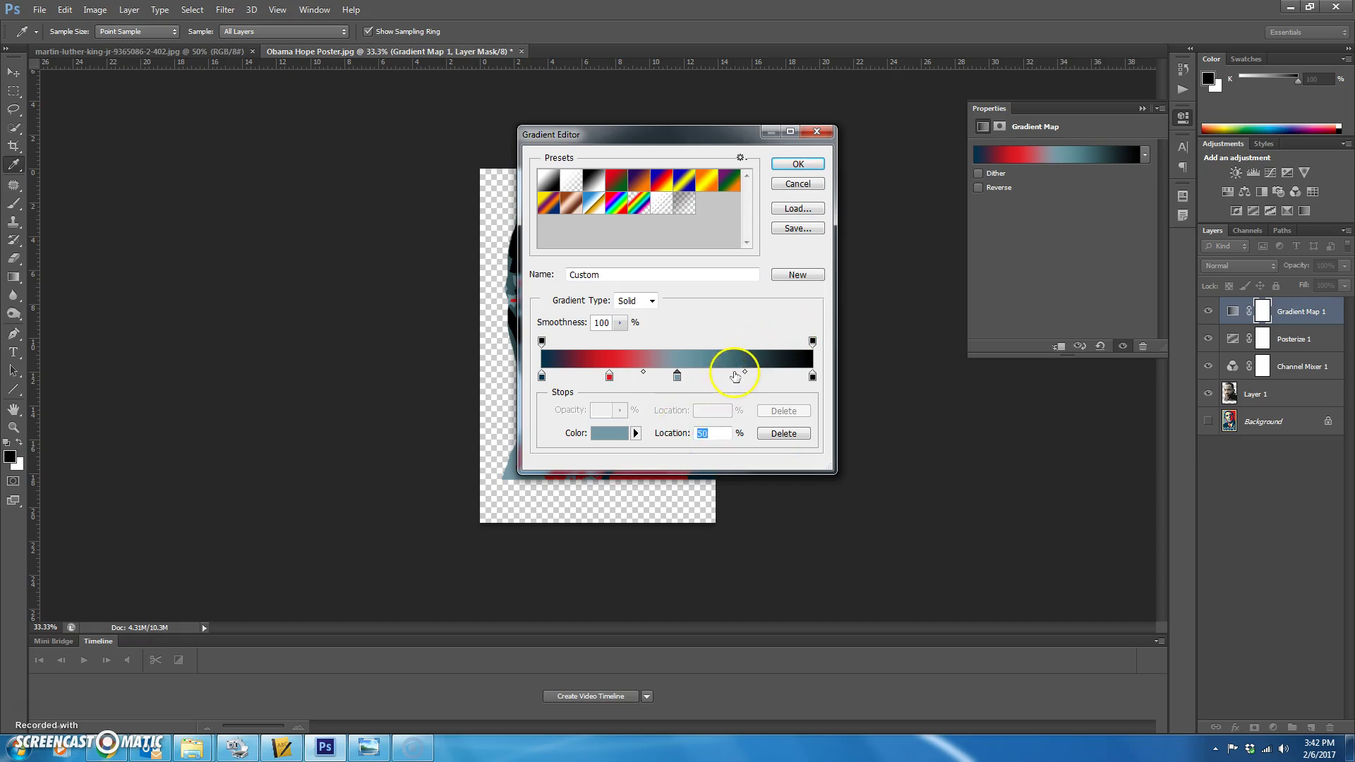
click(609, 433)
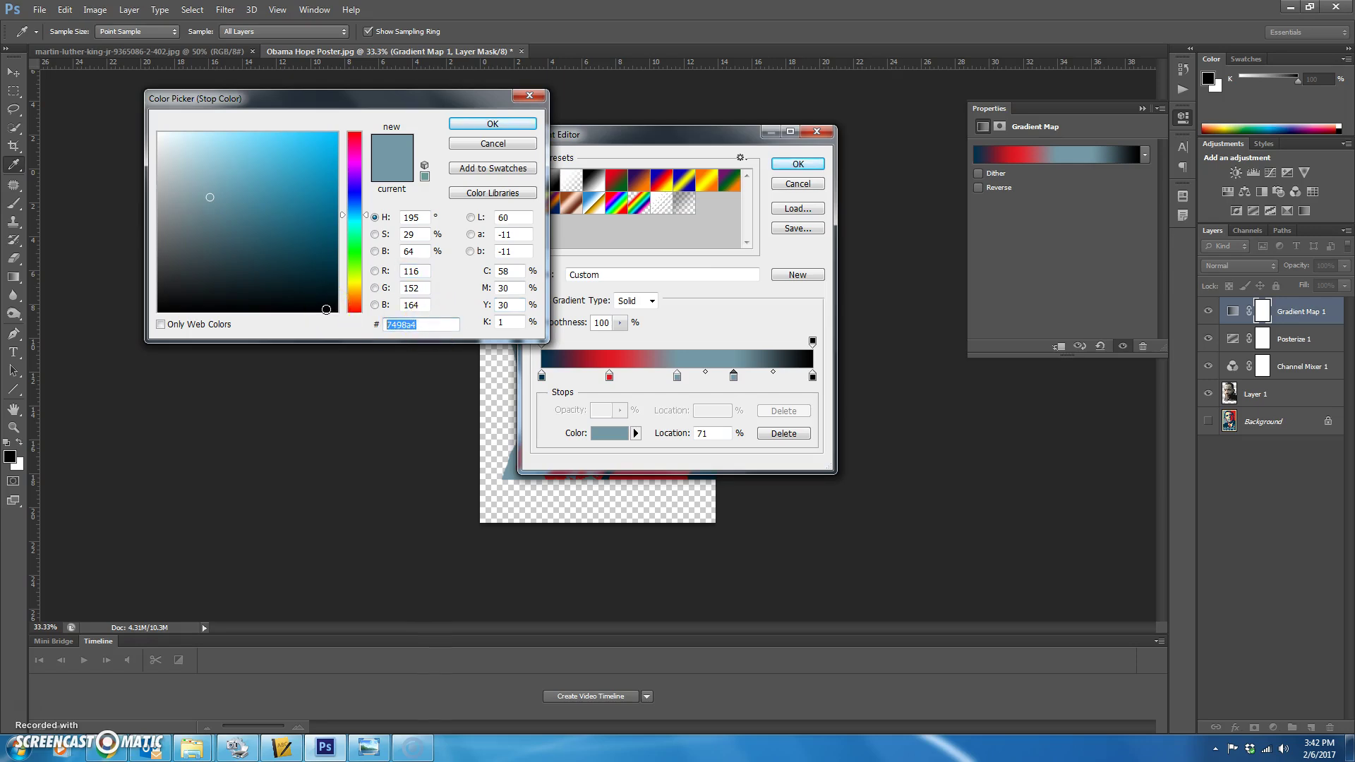
text(fde)
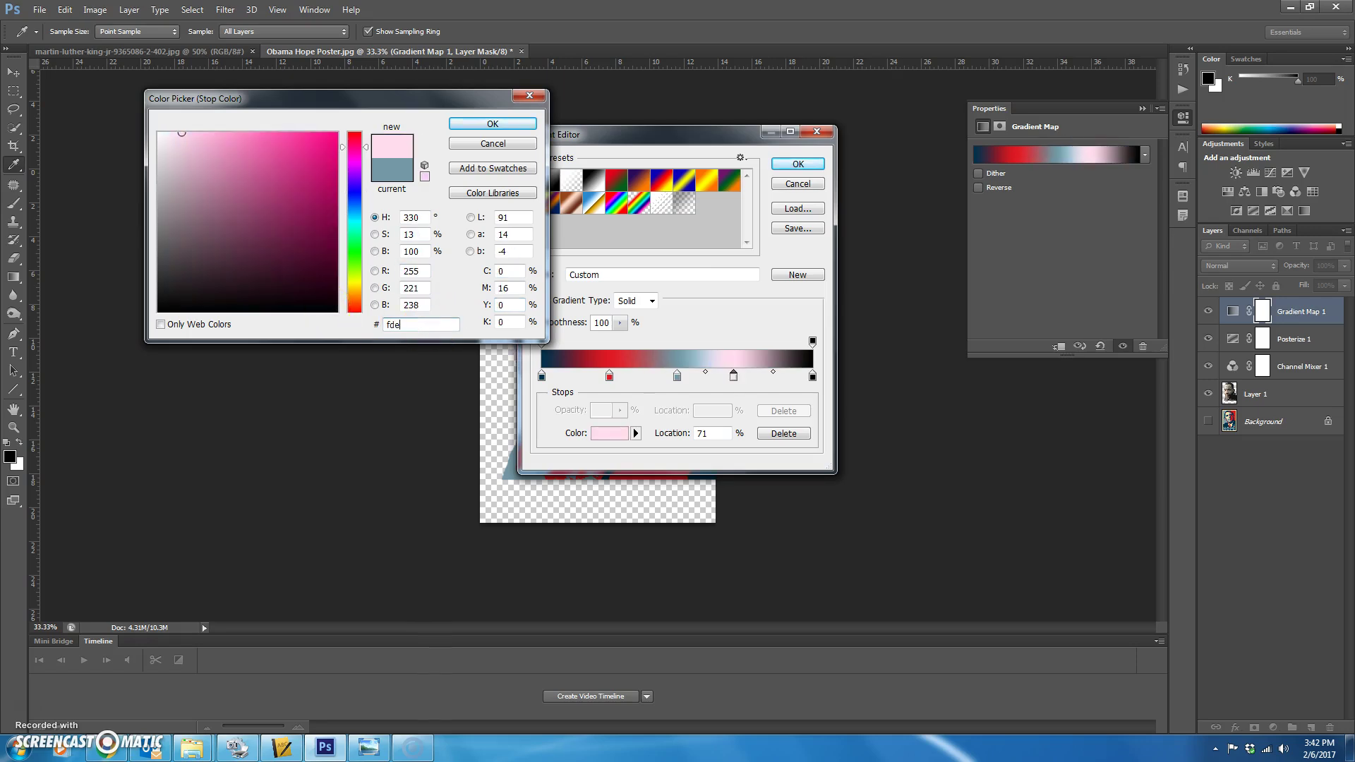
text(5a9)
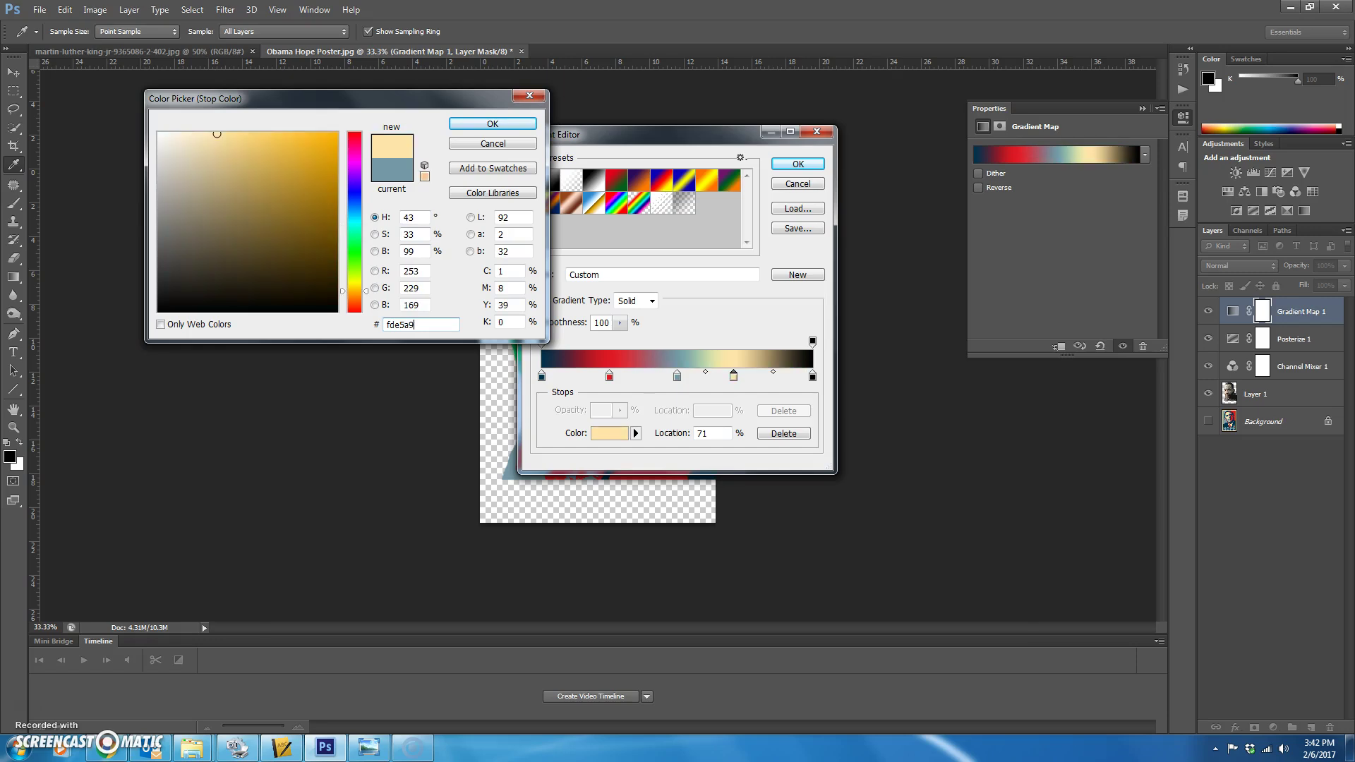
click(497, 126)
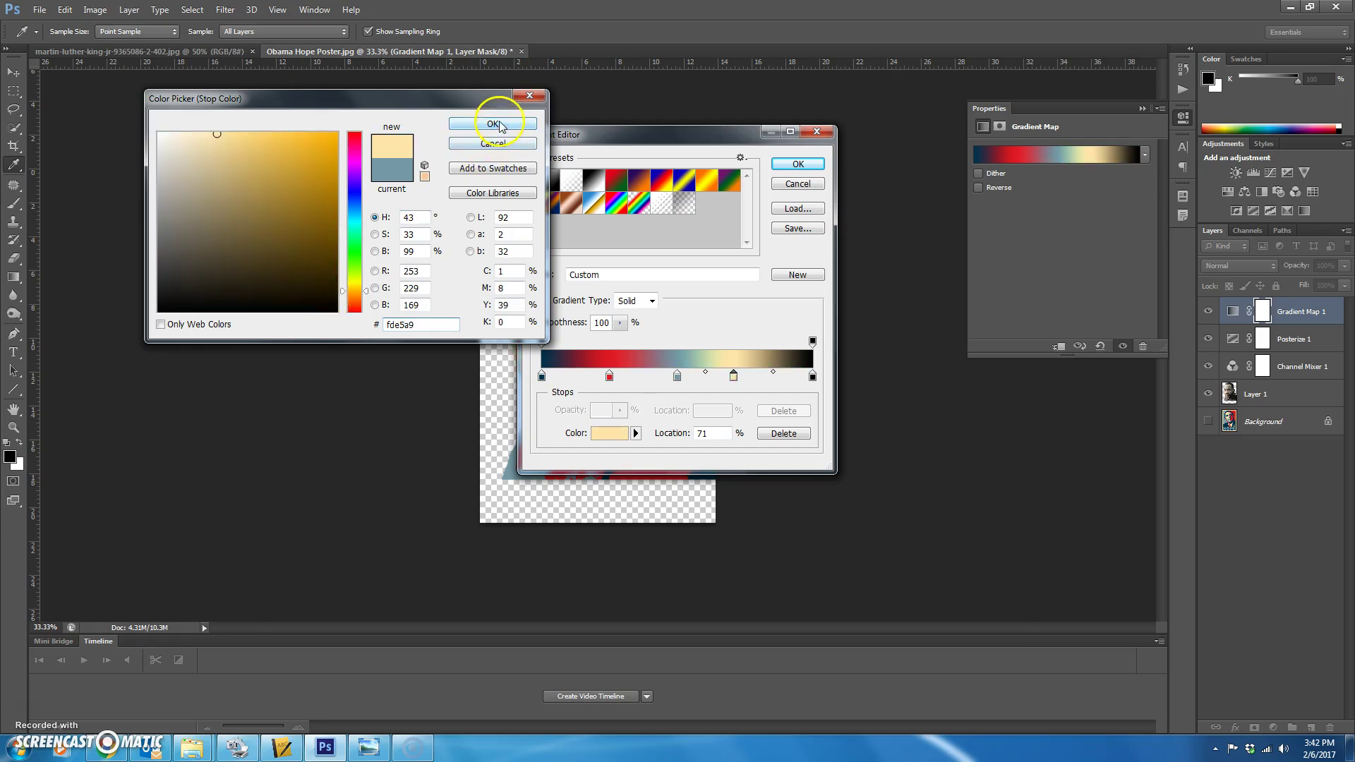
double_click(721, 432)
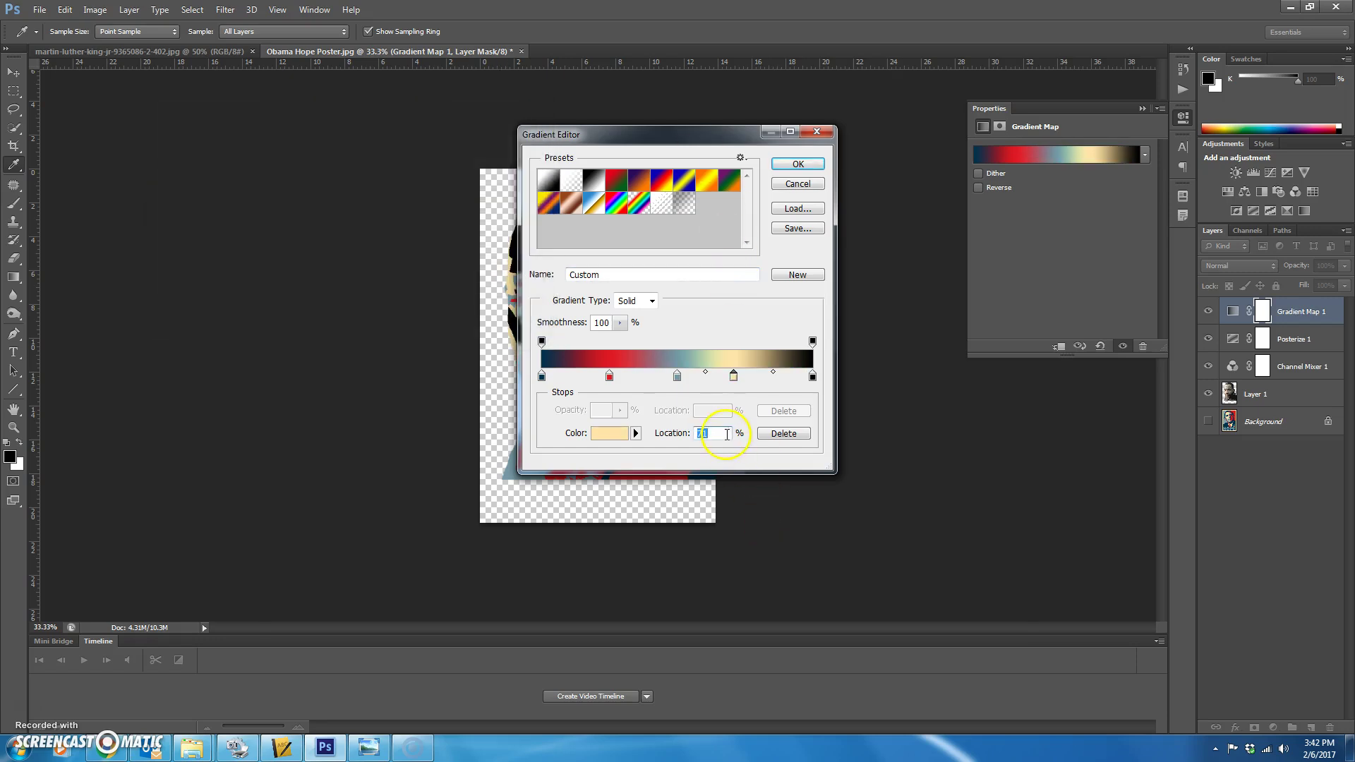
text(75)
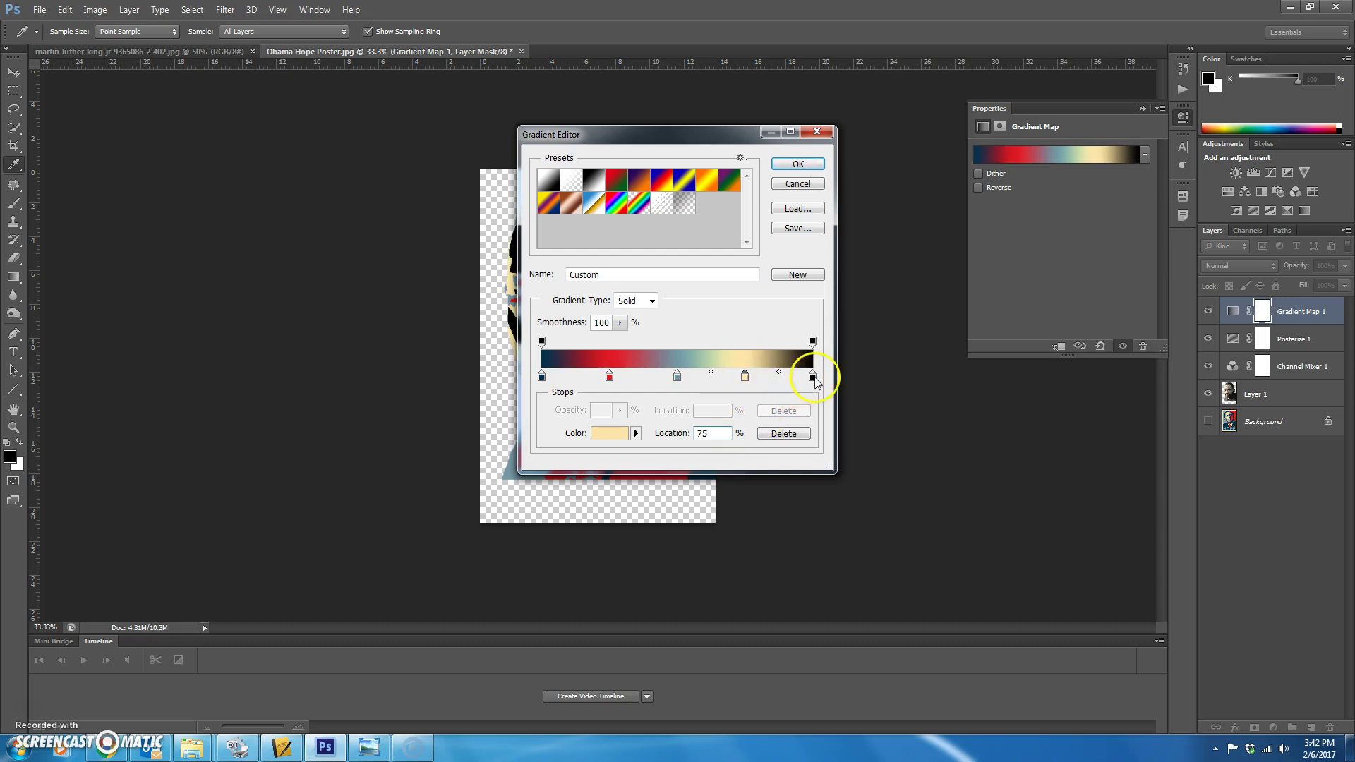
Change the black end stop of the gradient to cream #fde5a9
click(812, 377)
click(722, 433)
click(606, 432)
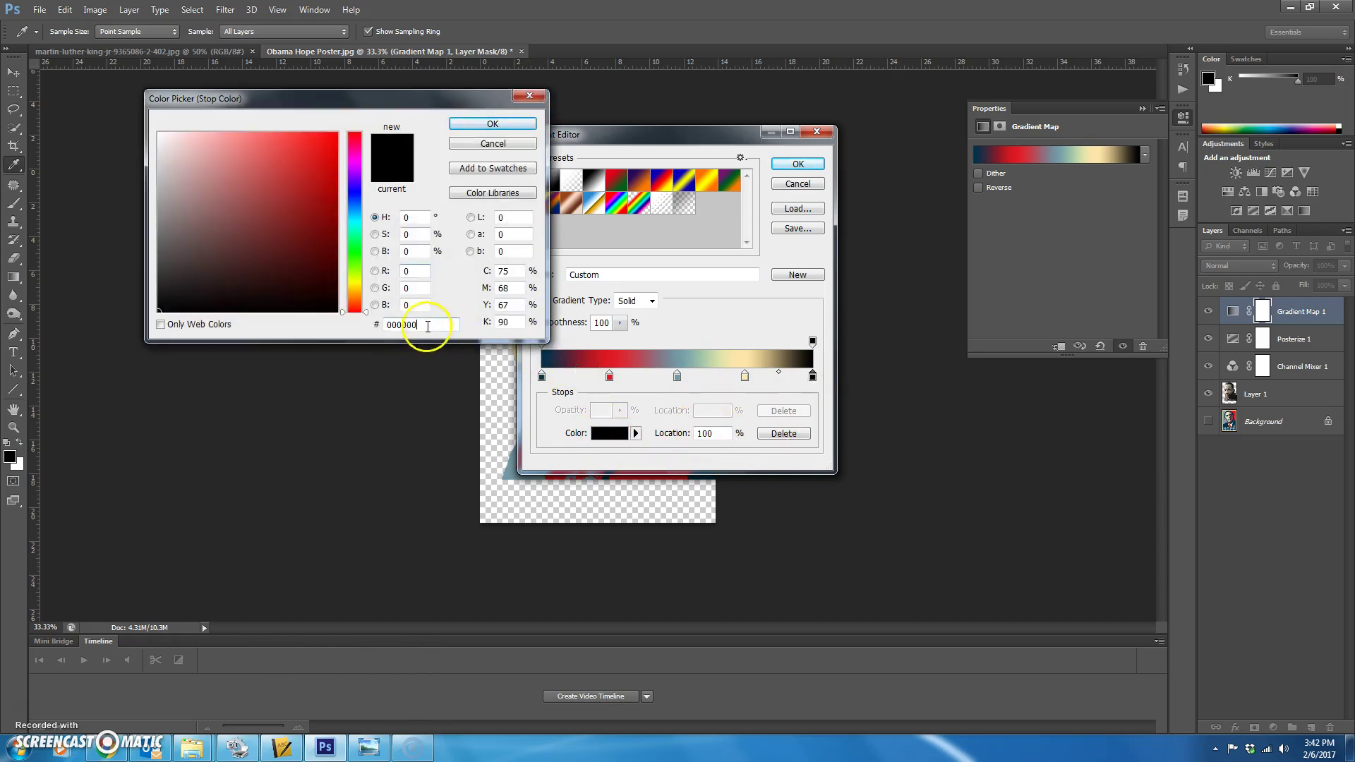
drag(427, 326, 327, 328)
text(fd)
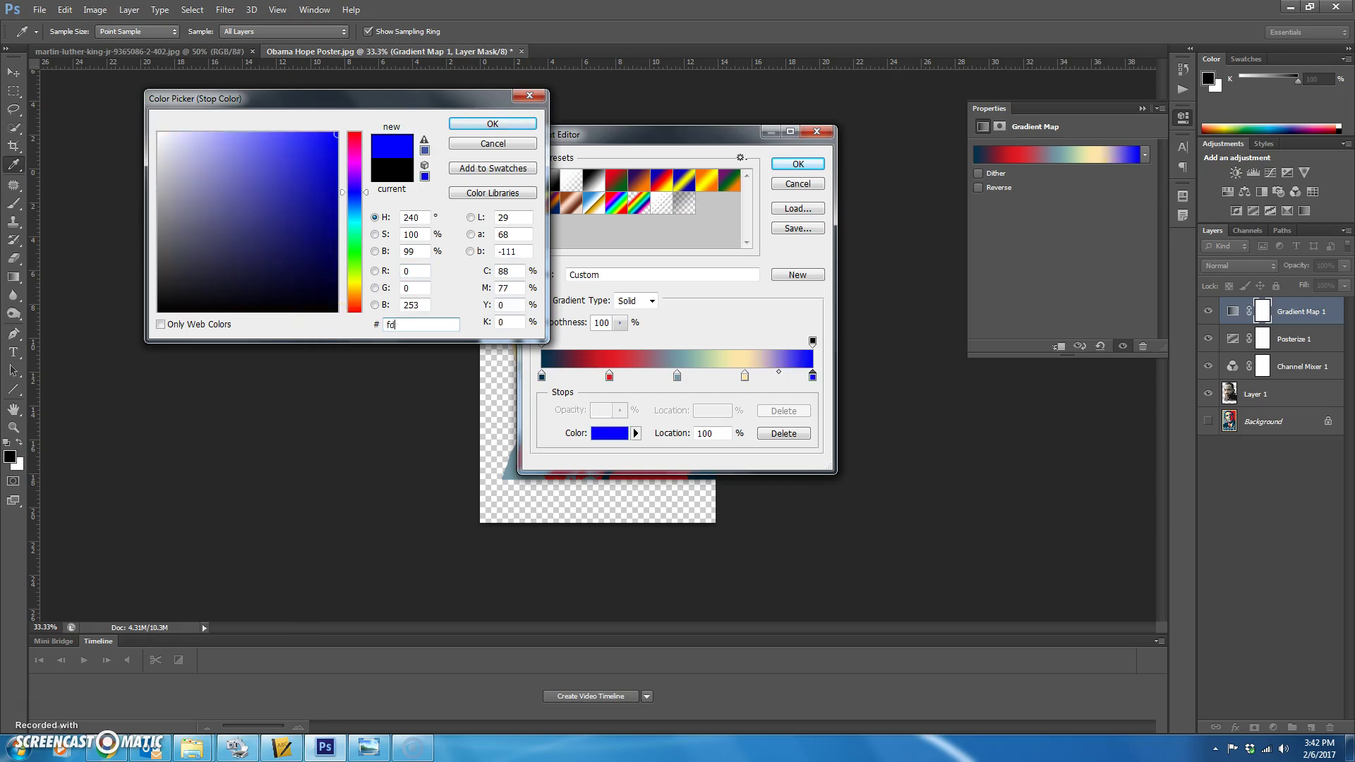
text(e5a9)
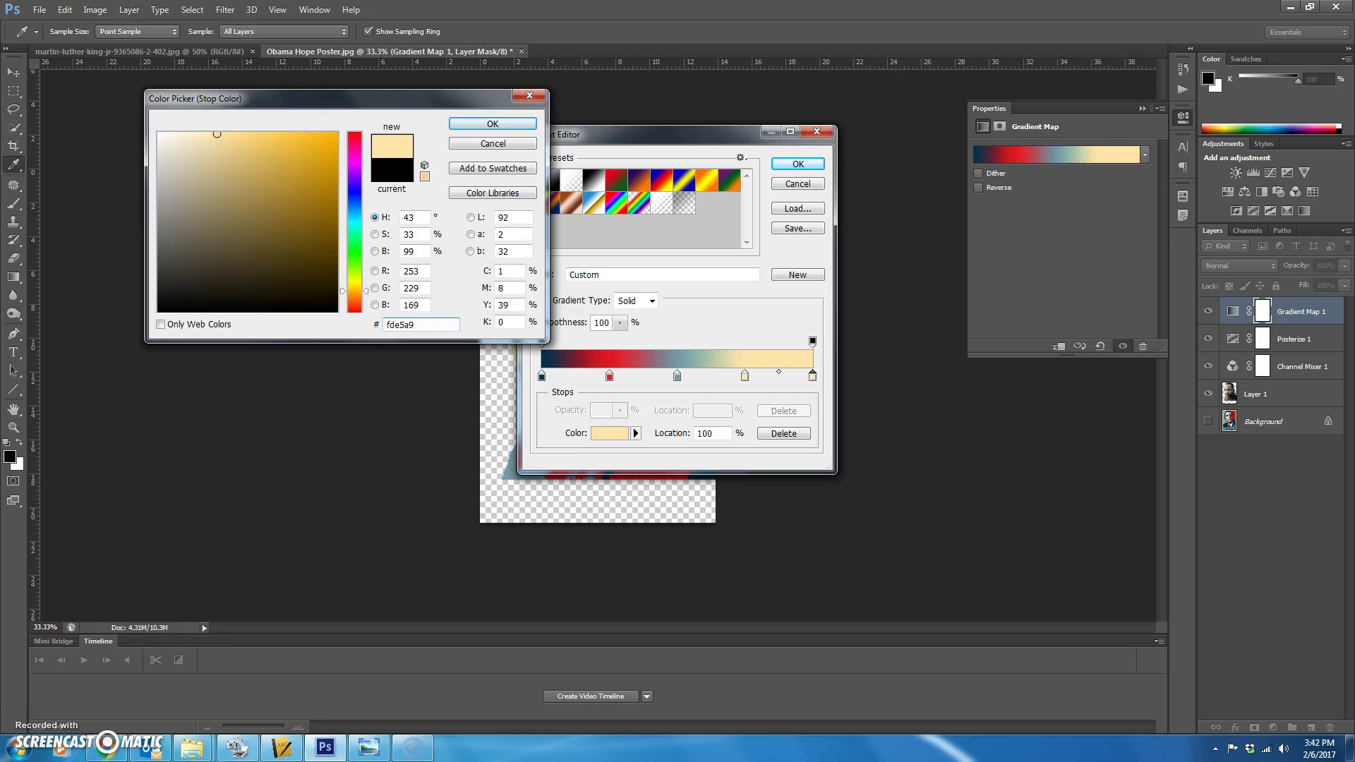
click(526, 124)
Move the grey-blue stop to location 62 and apply the gradient map
drag(667, 141, 857, 114)
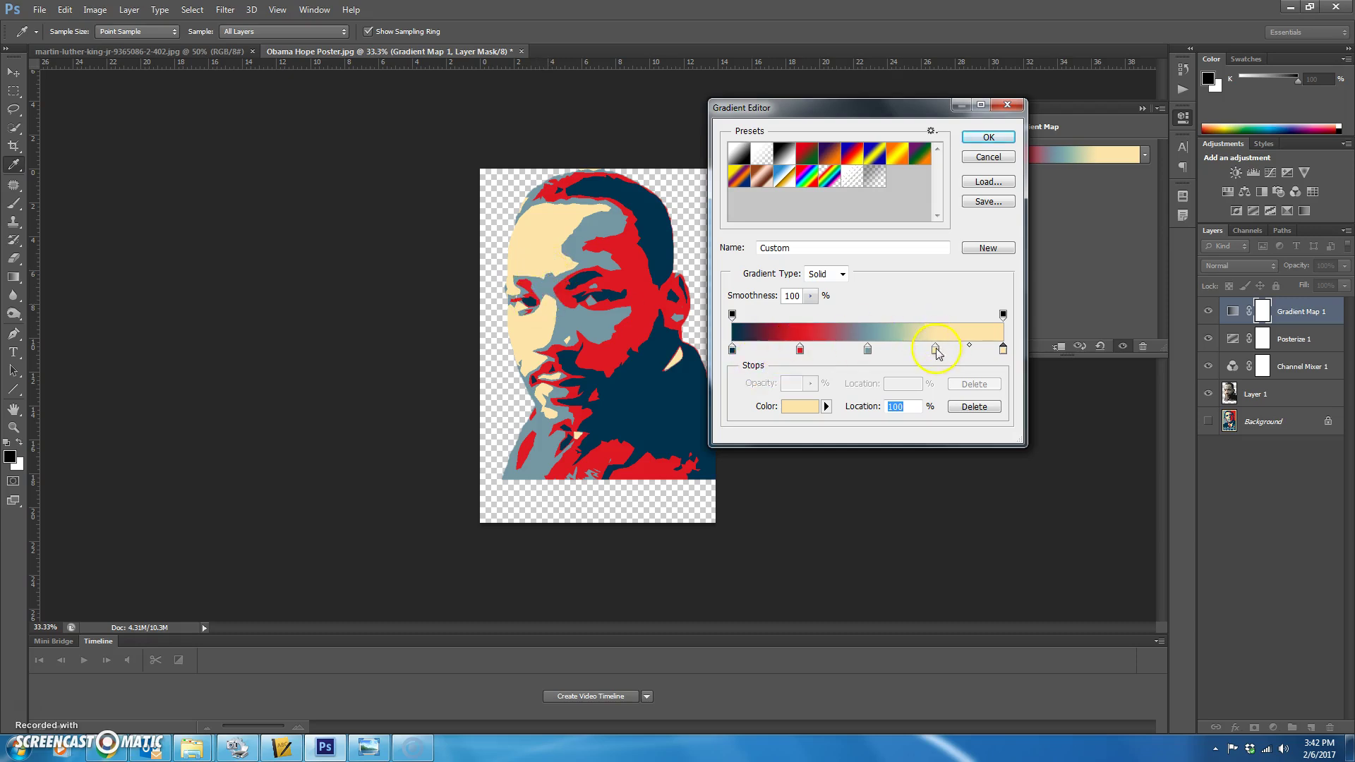
mouse_move(868, 349)
mouse_down()
mouse_move(902, 353)
mouse_move(850, 354)
mouse_move(867, 353)
mouse_up()
click(1003, 141)
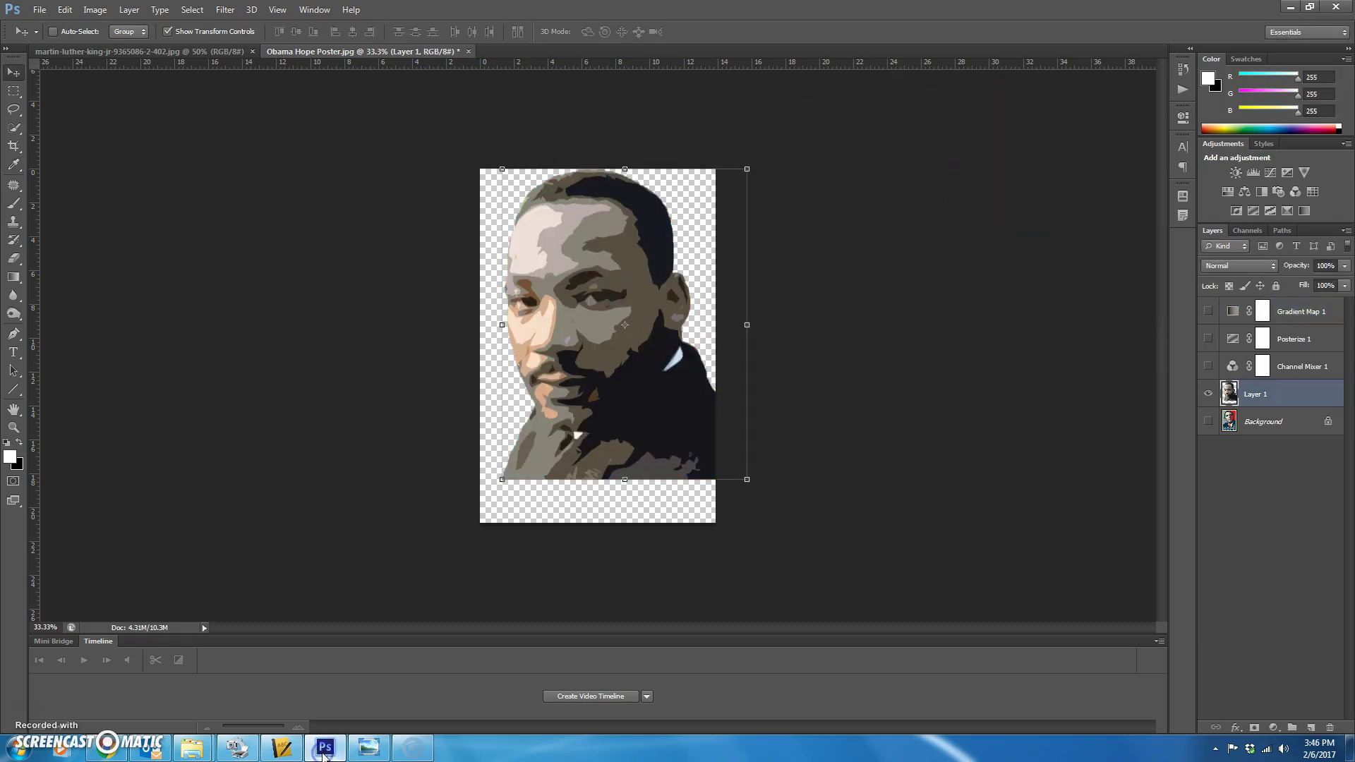
Show Channel Mixer 1 and make it the active layer
click(1206, 365)
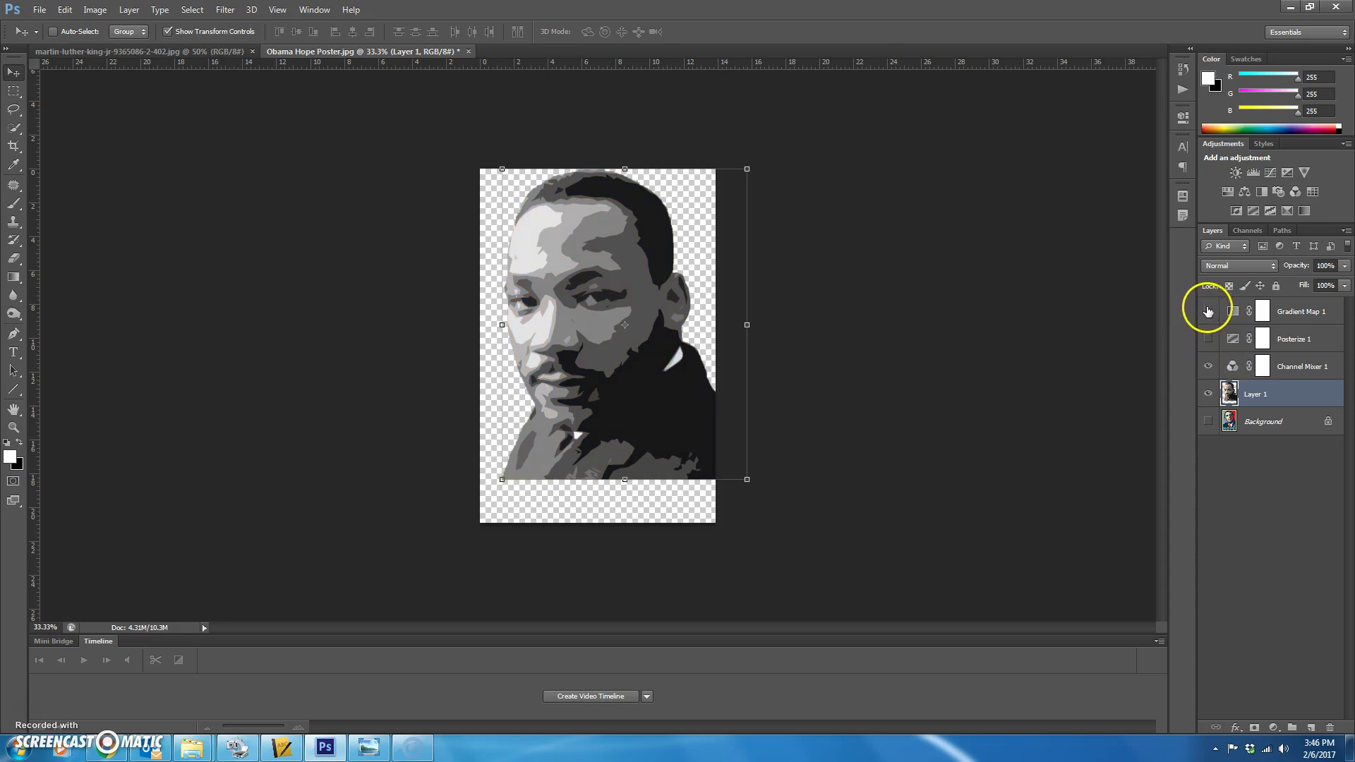
click(1302, 311)
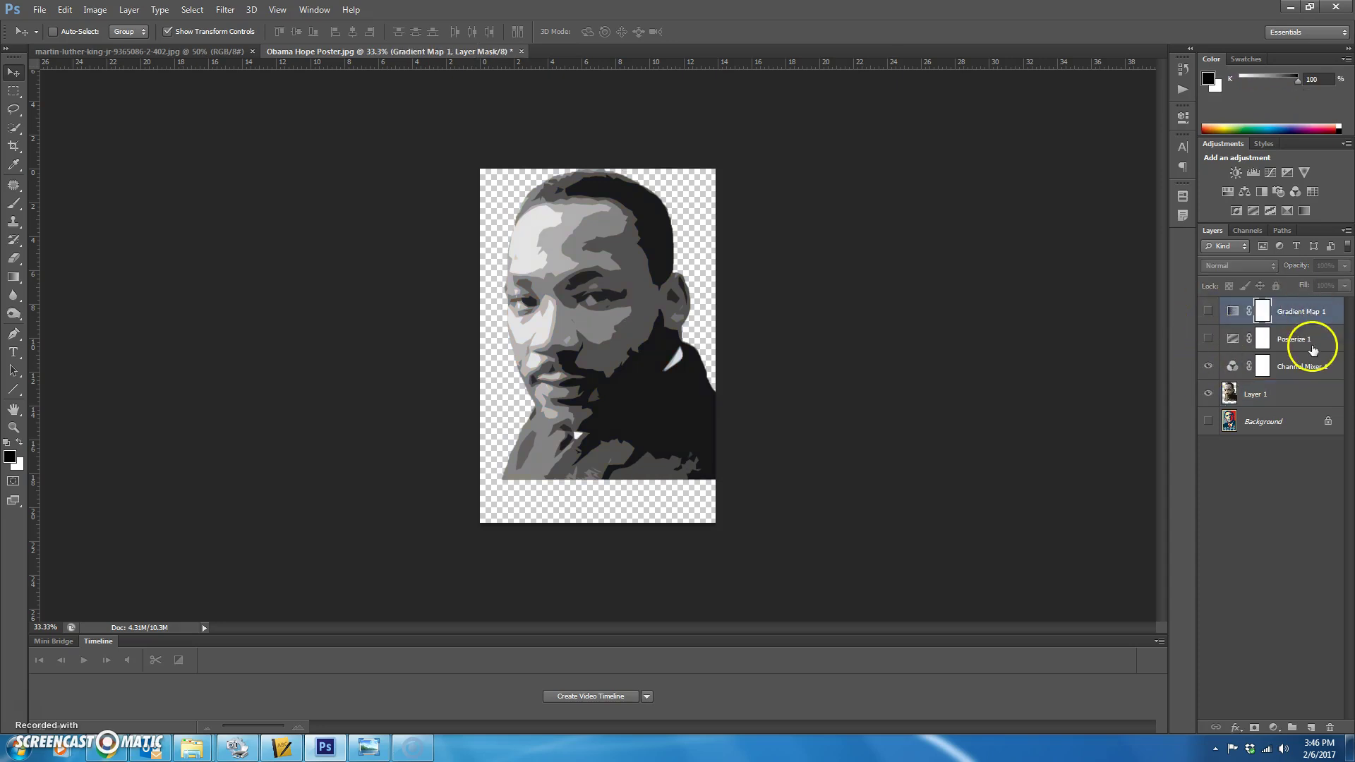
click(1304, 340)
click(1313, 367)
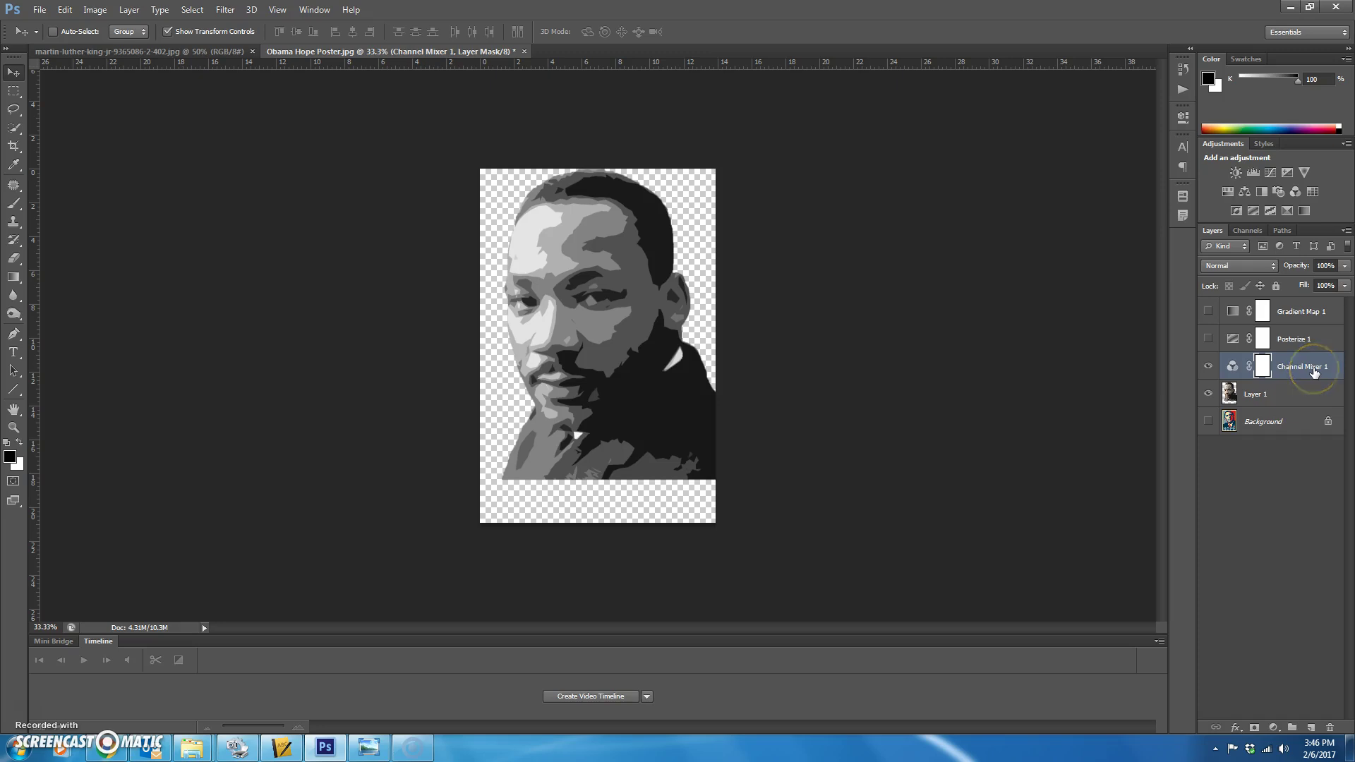
drag(1314, 372, 1189, 364)
Magic Wand-select the light face areas at tolerance 10 with Contiguous off
click(15, 130)
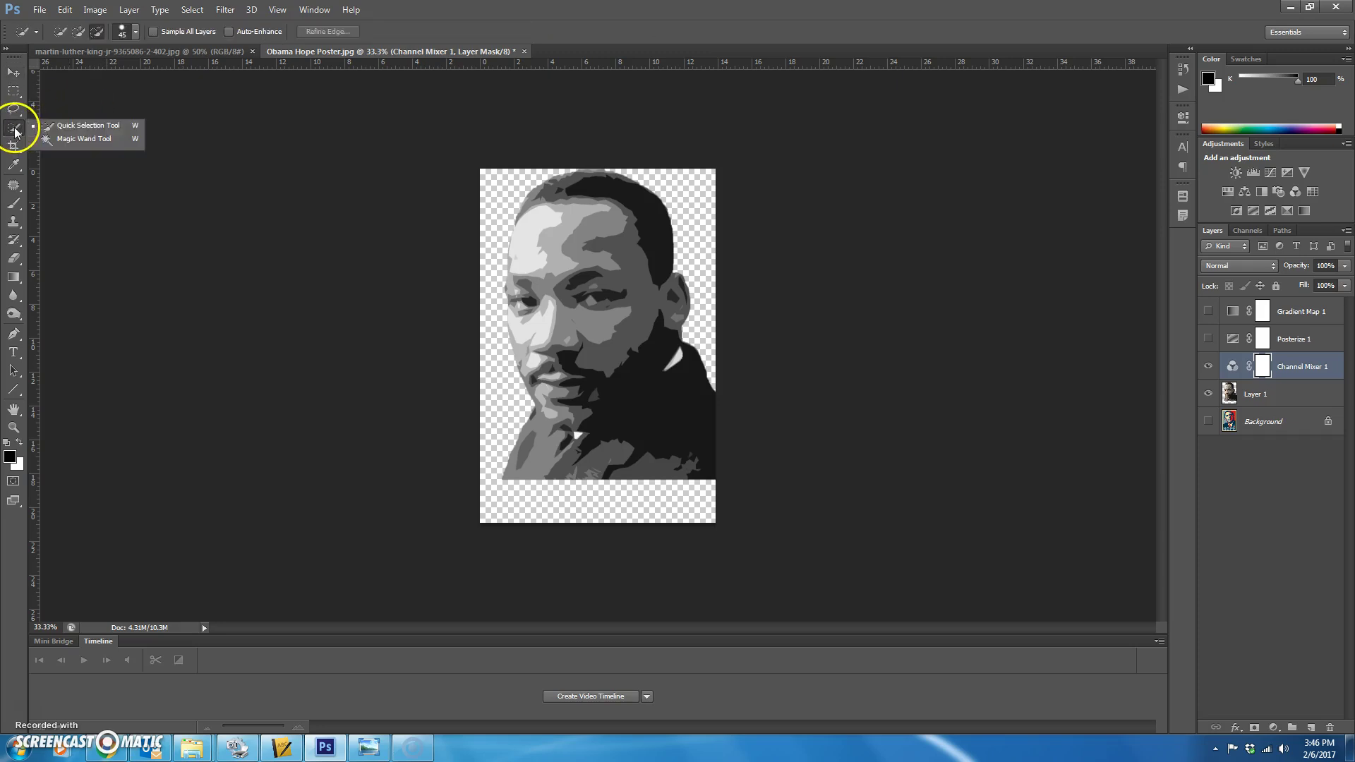
click(98, 141)
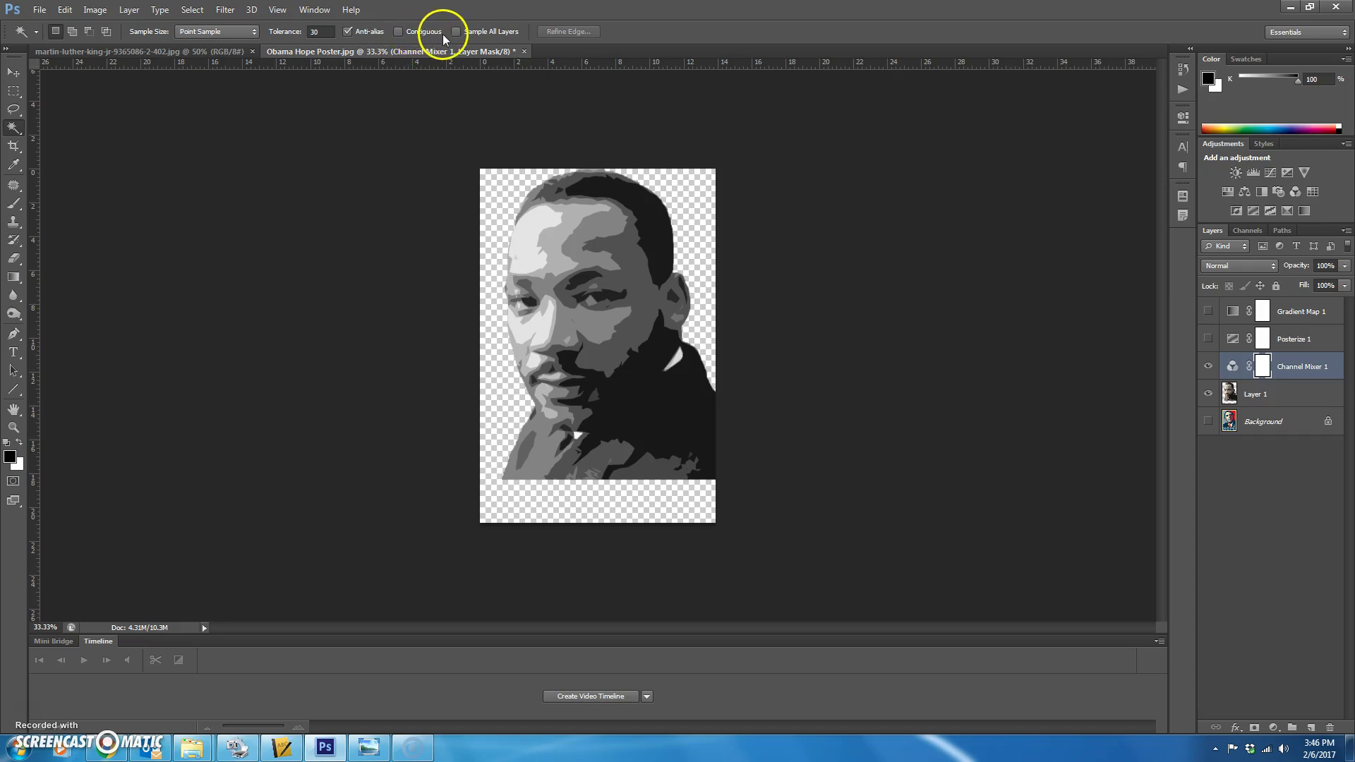
click(316, 31)
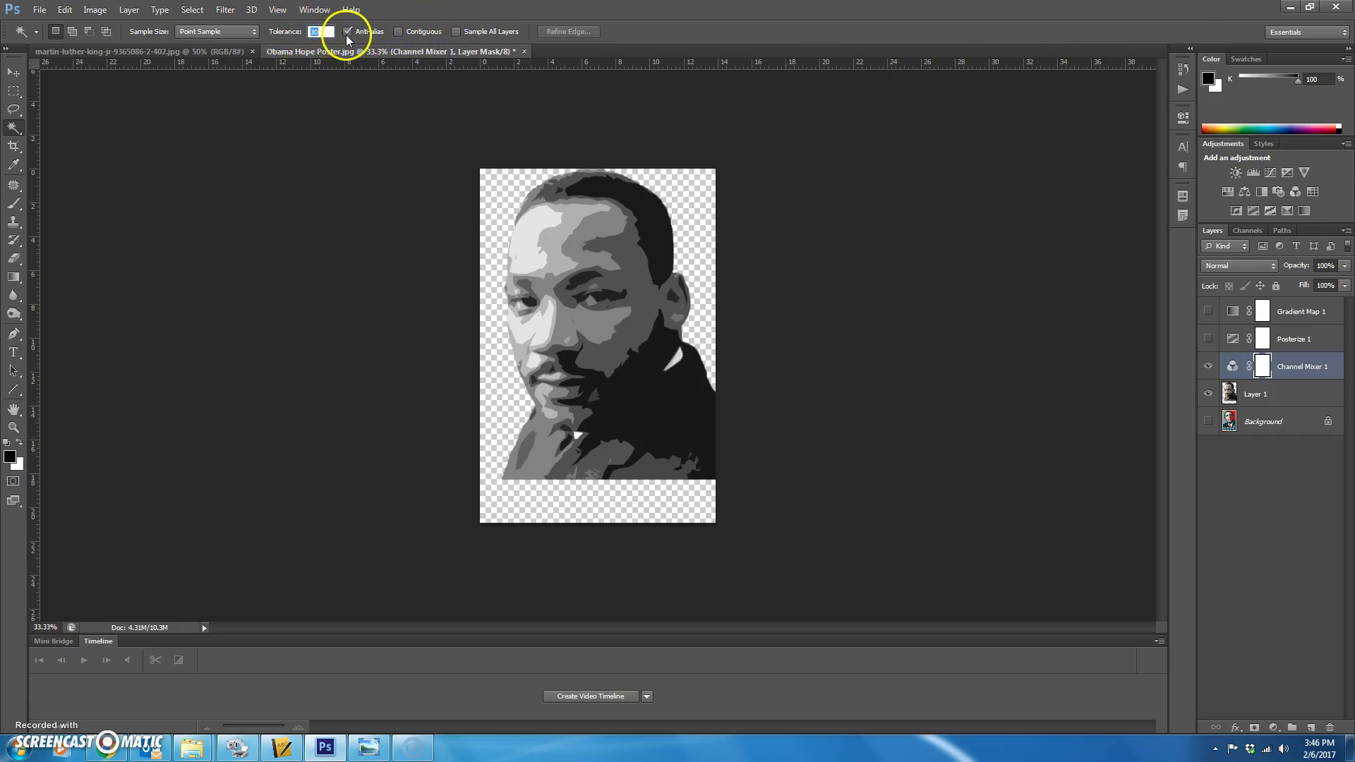
text(10)
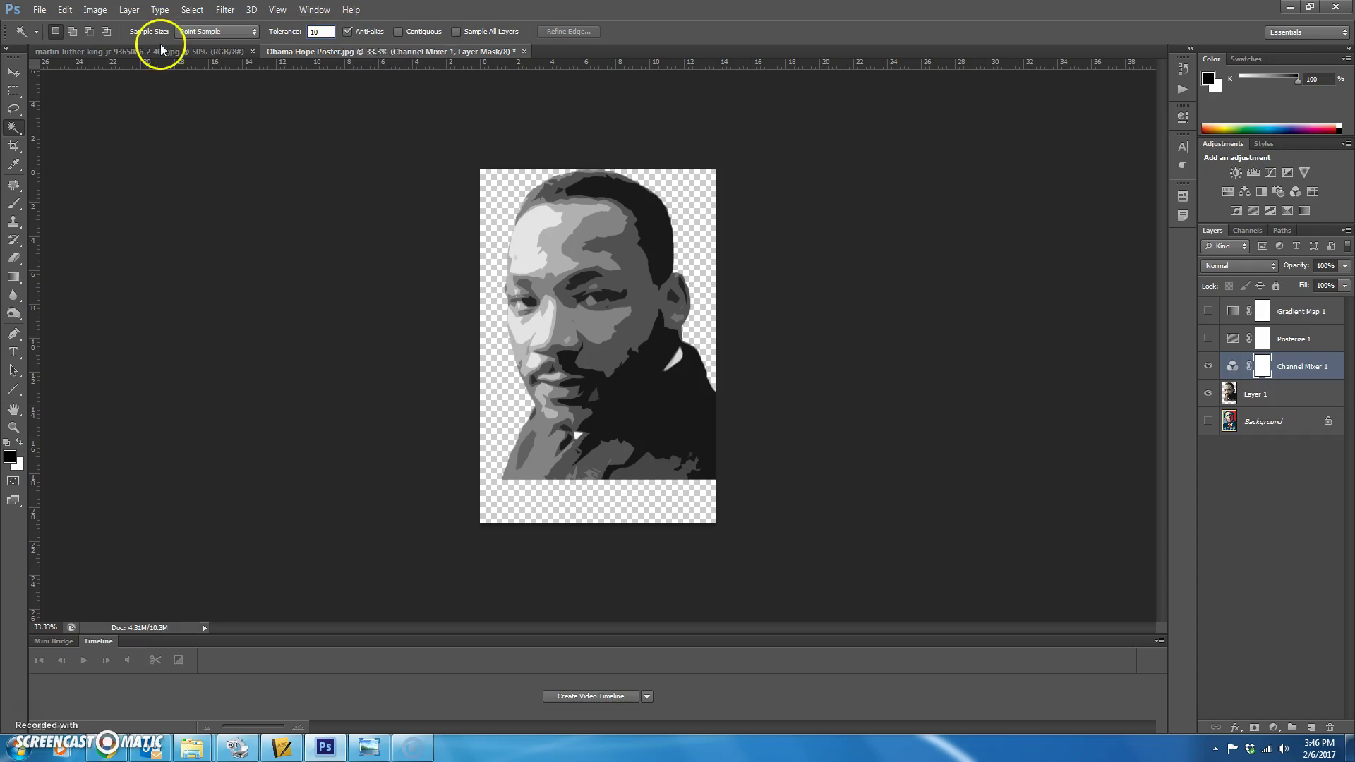
click(558, 241)
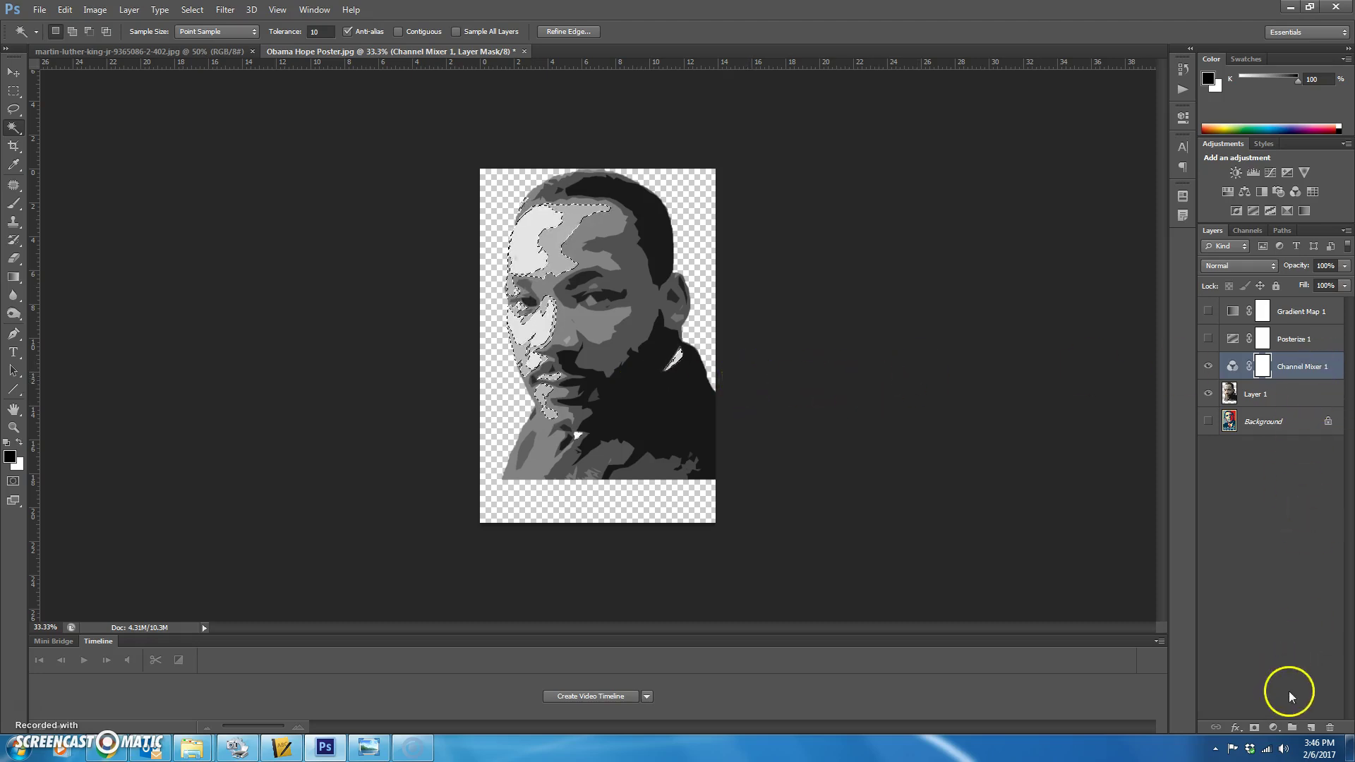
Create Layer 2 beneath Channel Mixer 1, masked to the light face selection
click(1312, 729)
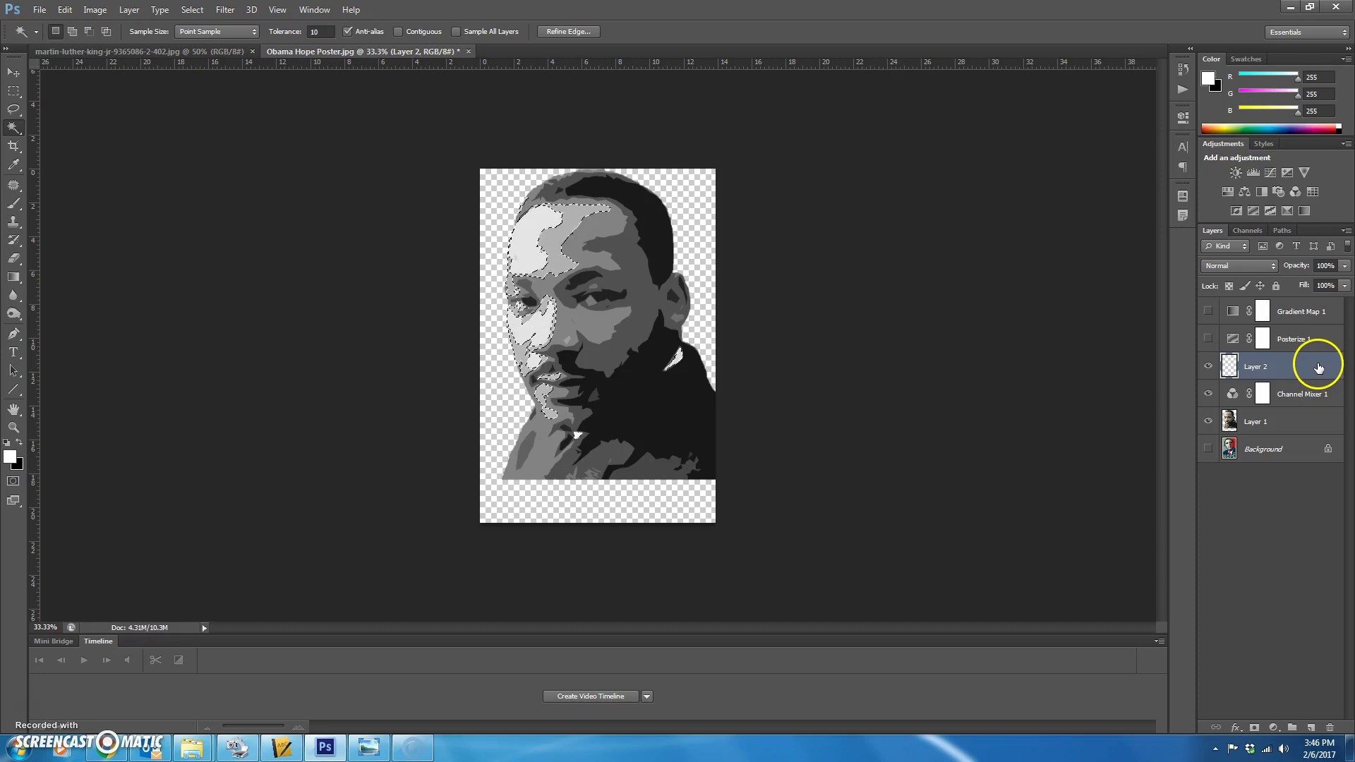
drag(1318, 367, 1305, 406)
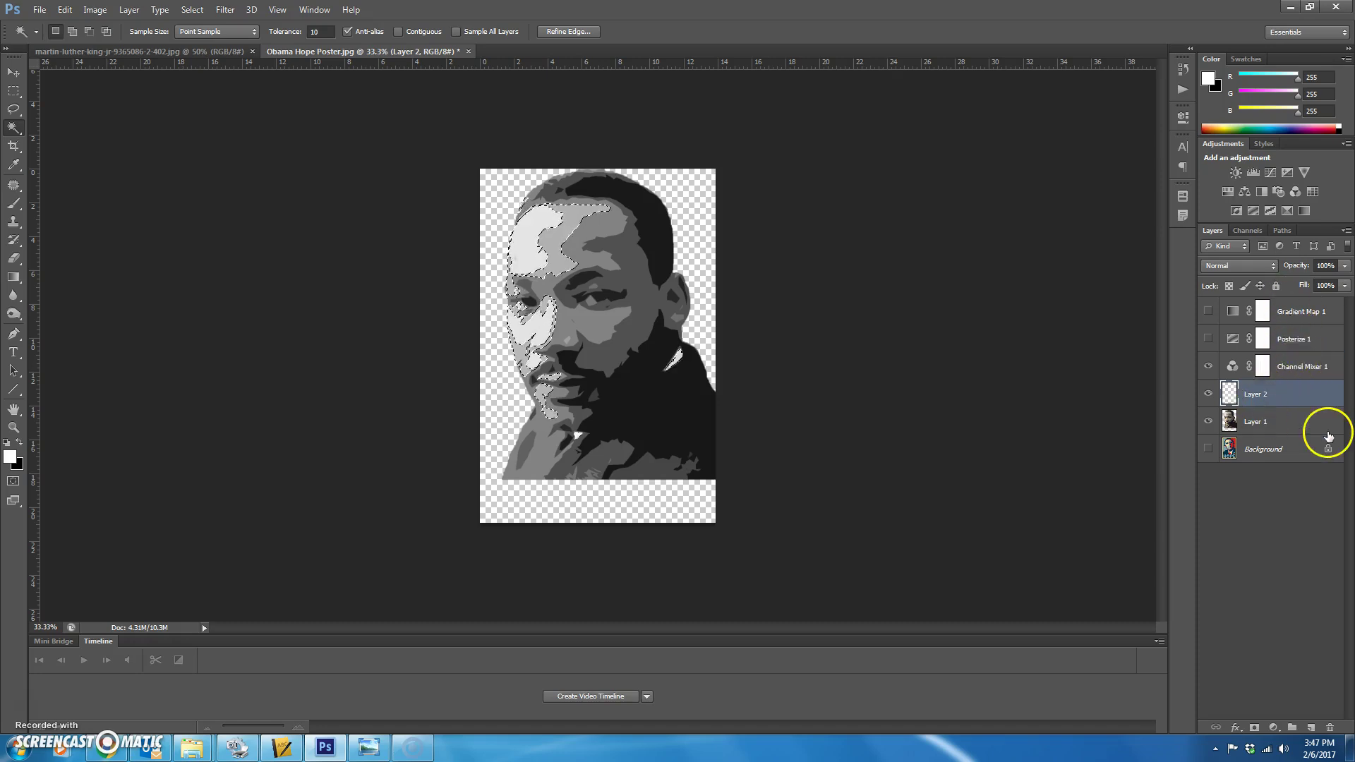
click(1254, 729)
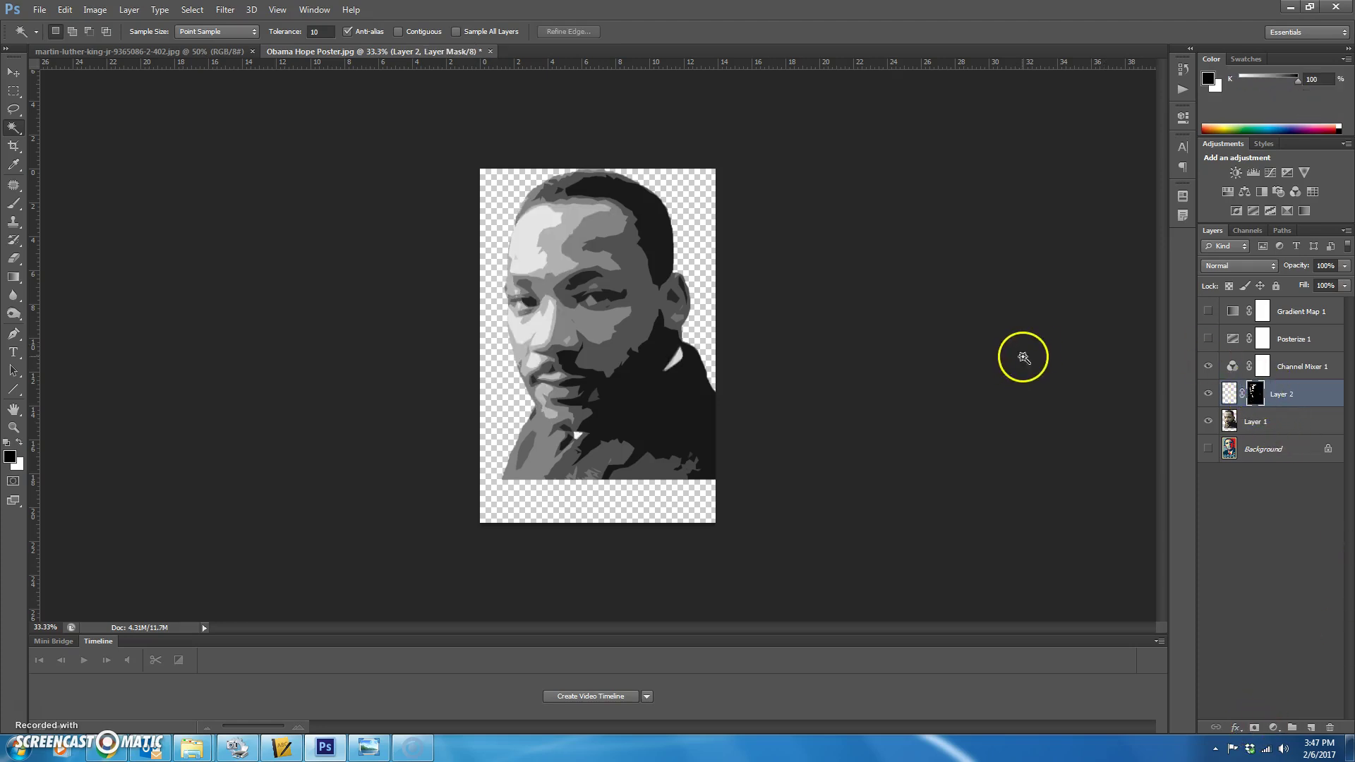
click(1230, 394)
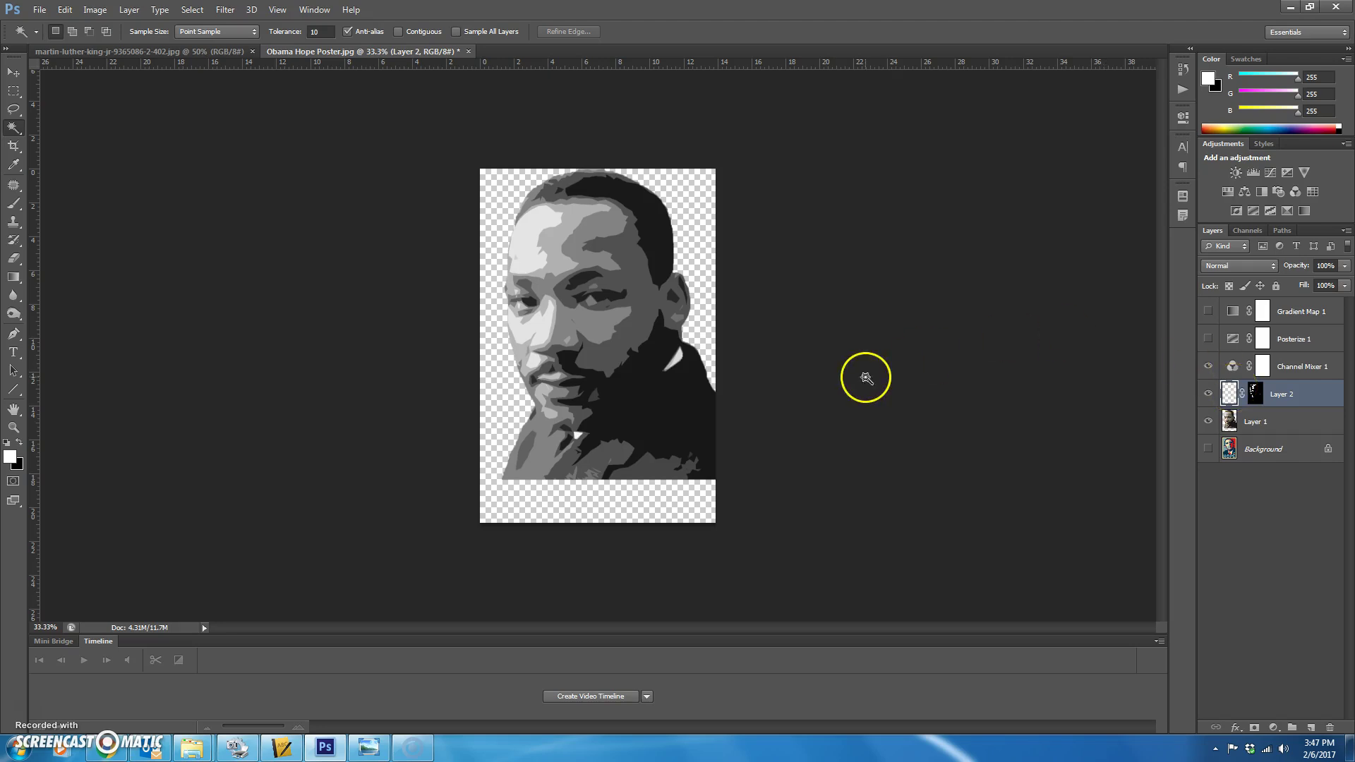
Fill Layer 2's face areas with 50% brightness grey using the Paint Bucket
click(7, 445)
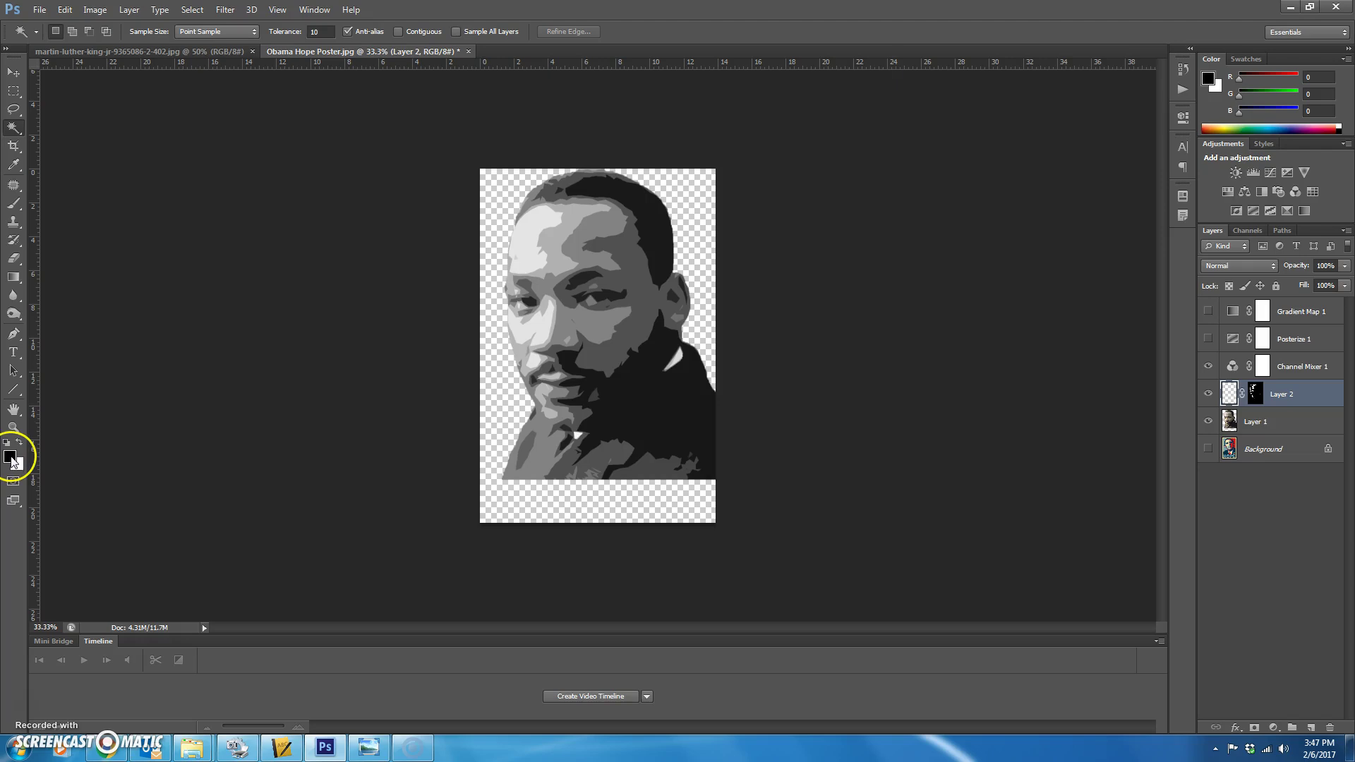
click(10, 458)
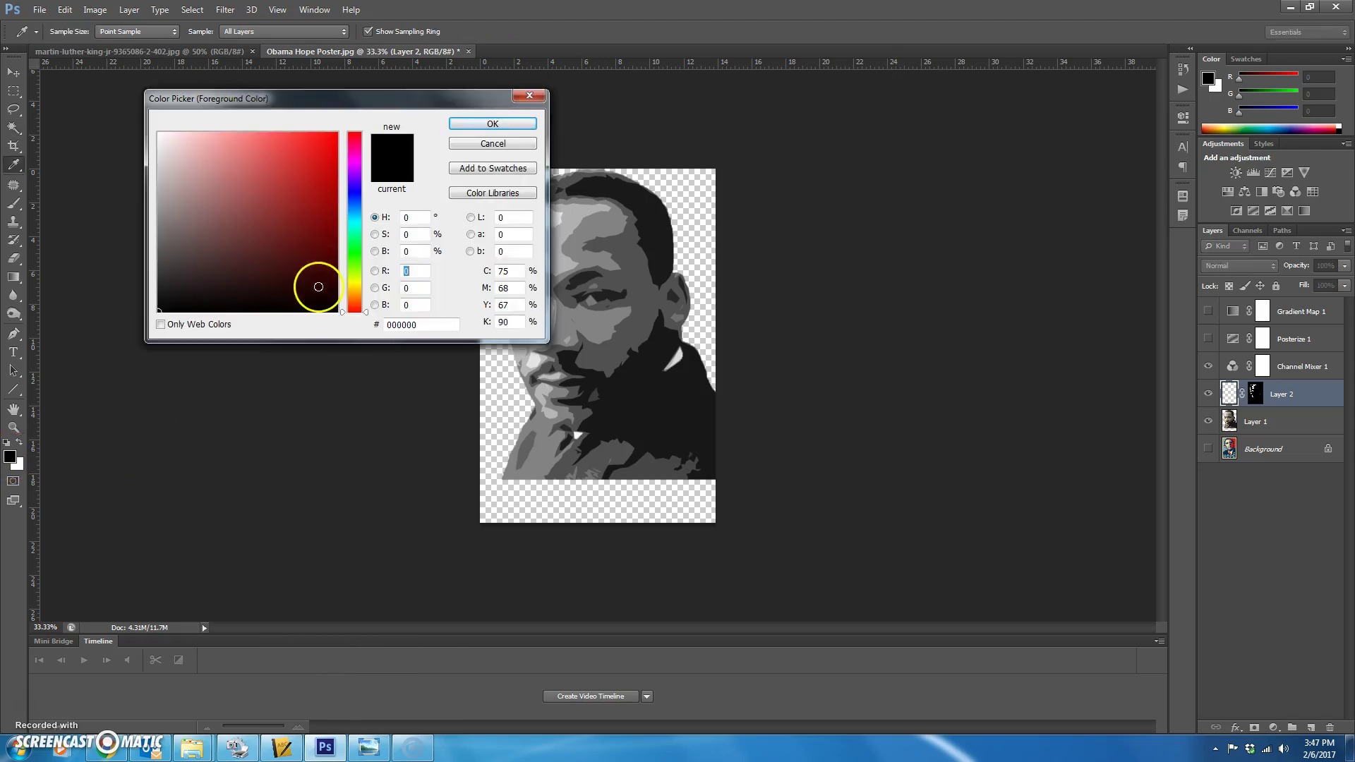
click(417, 250)
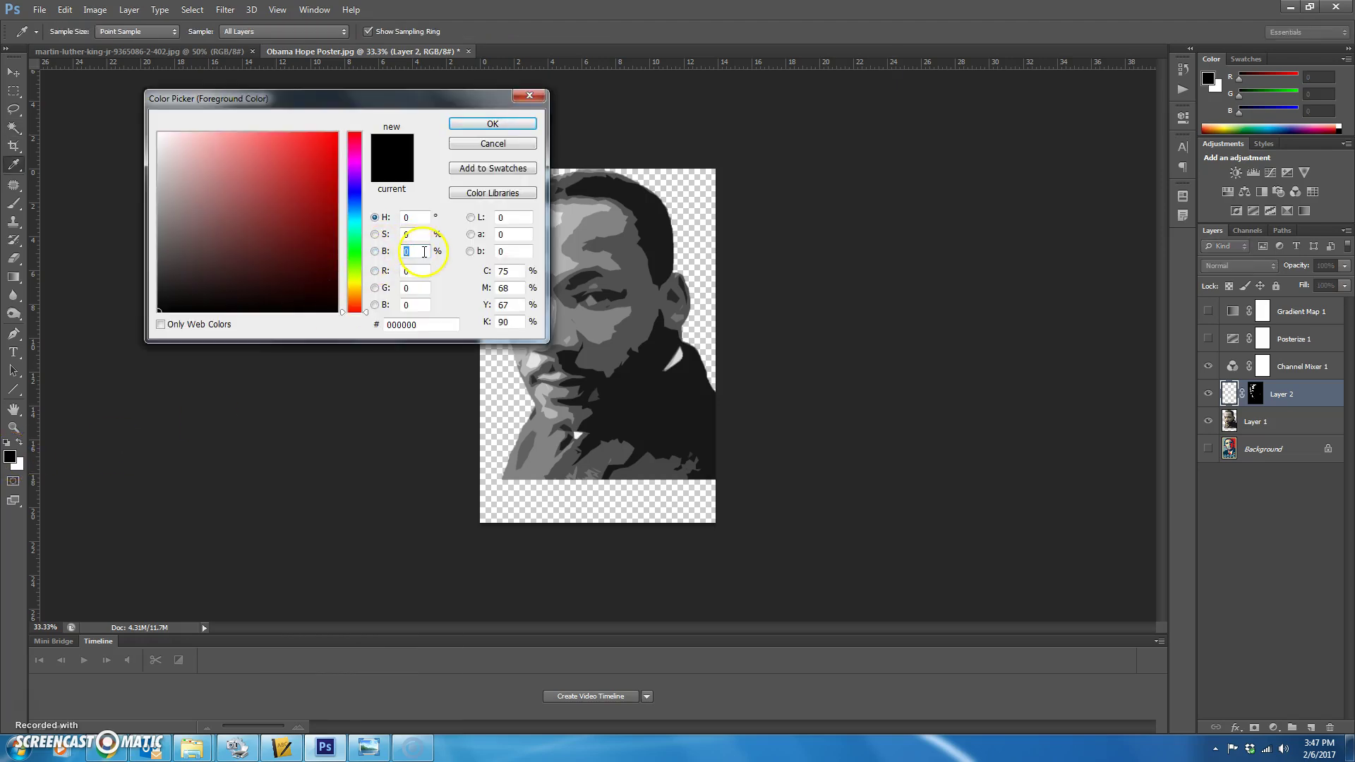
text(50)
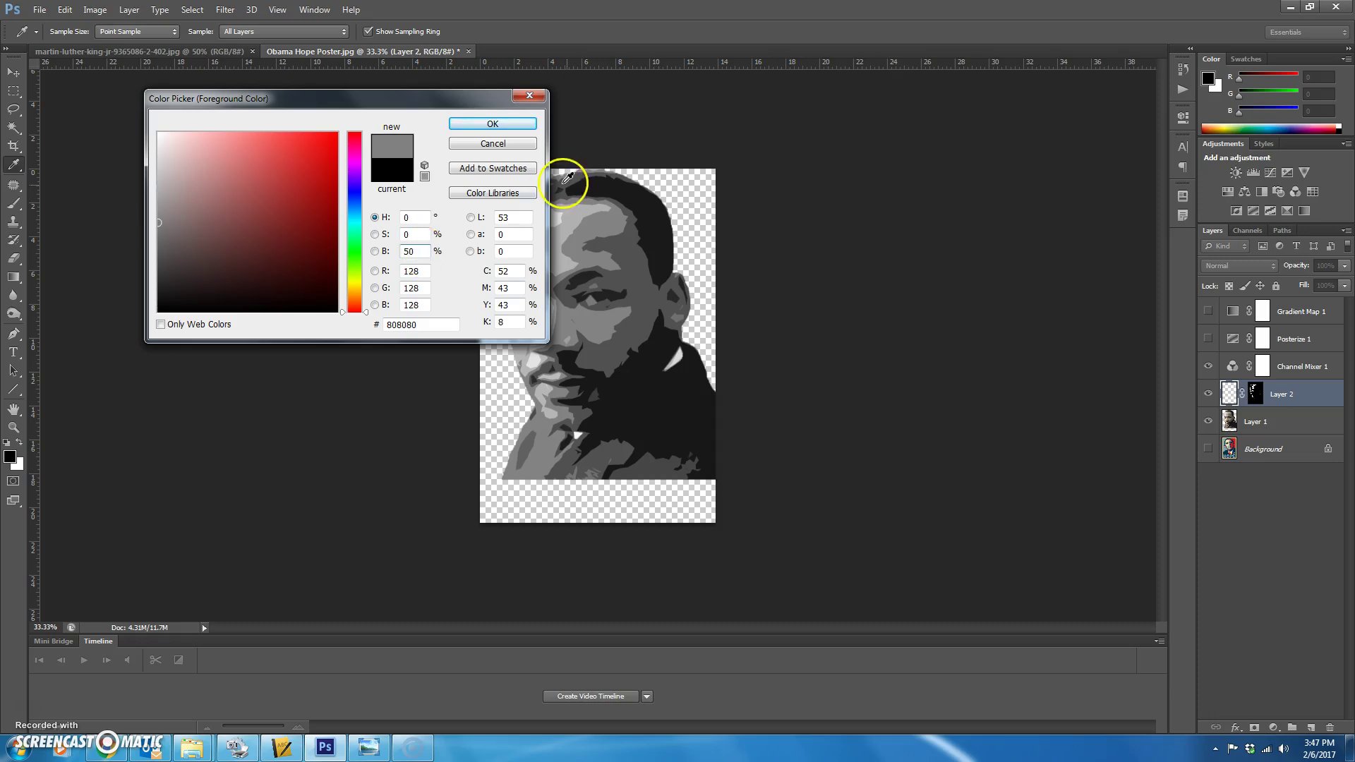
click(512, 123)
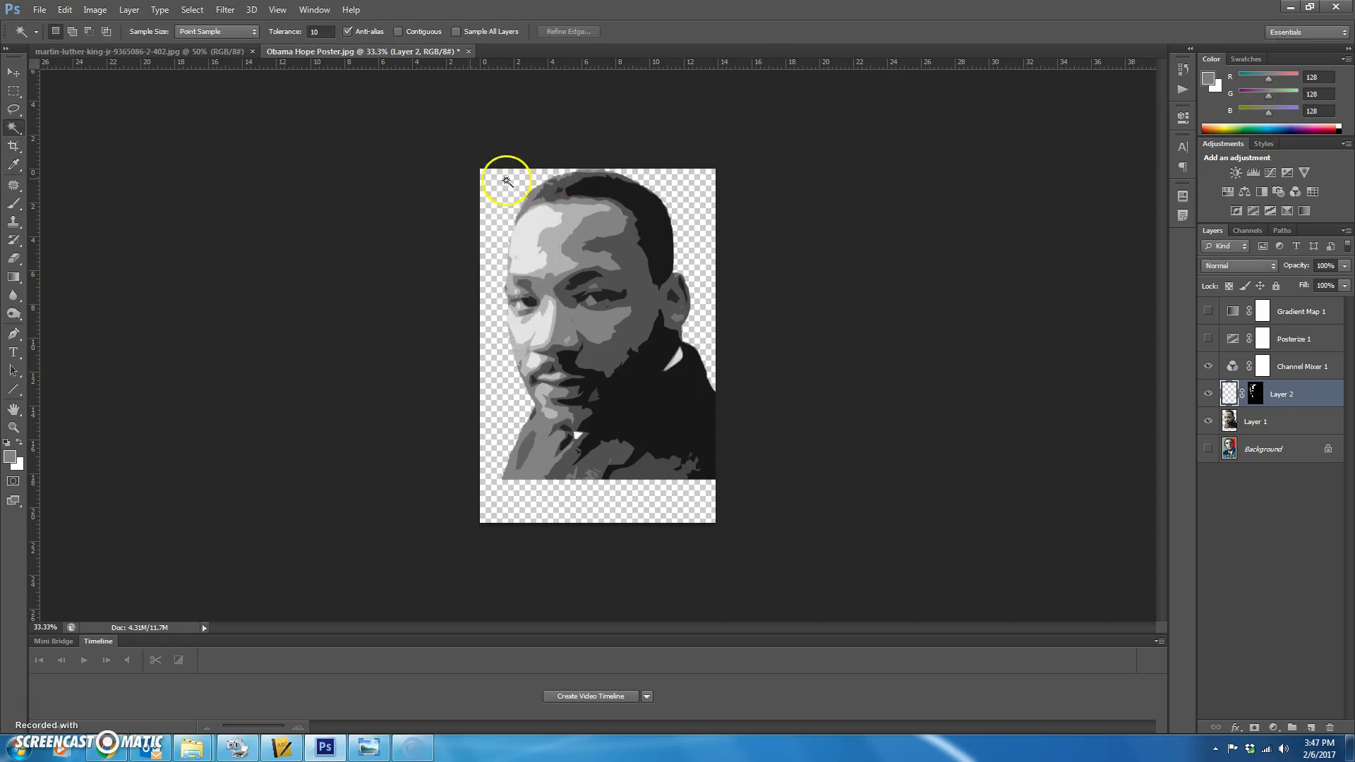
click(14, 277)
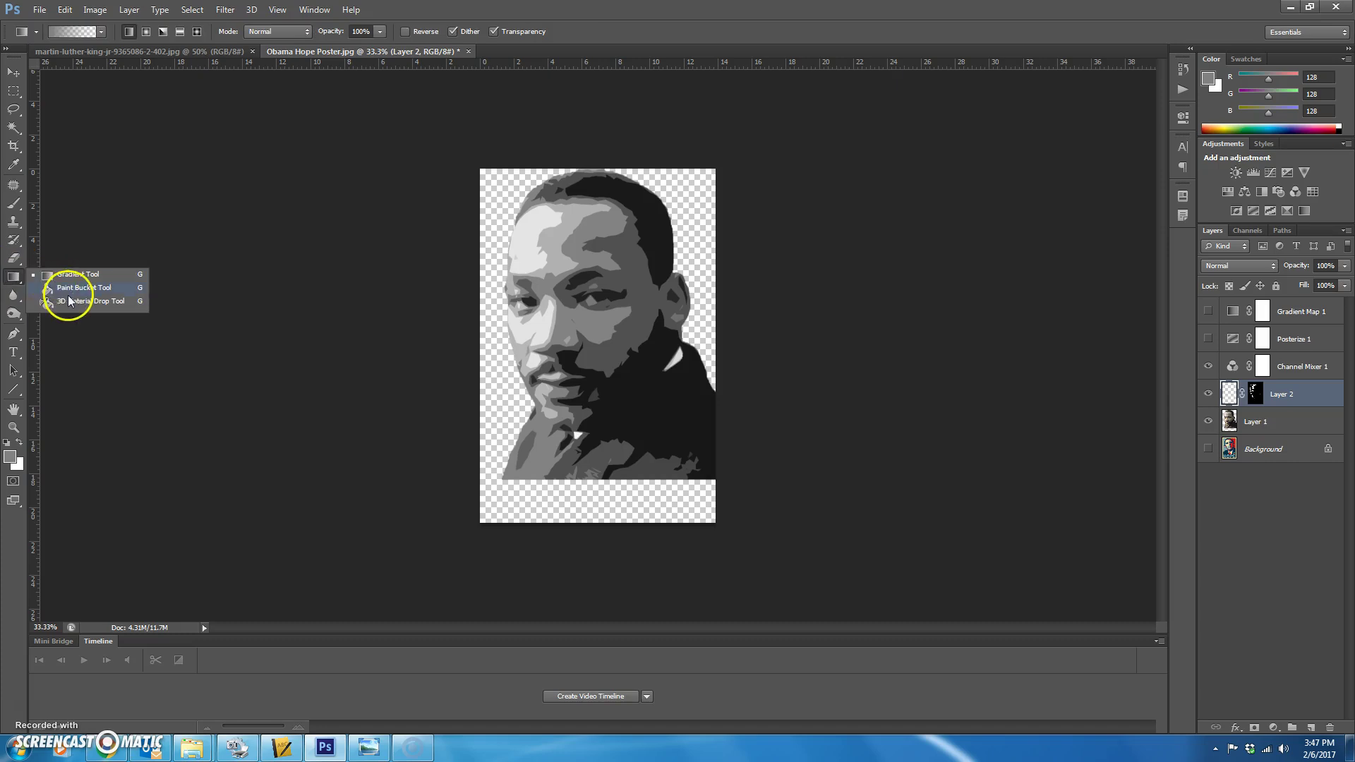
click(64, 287)
click(501, 291)
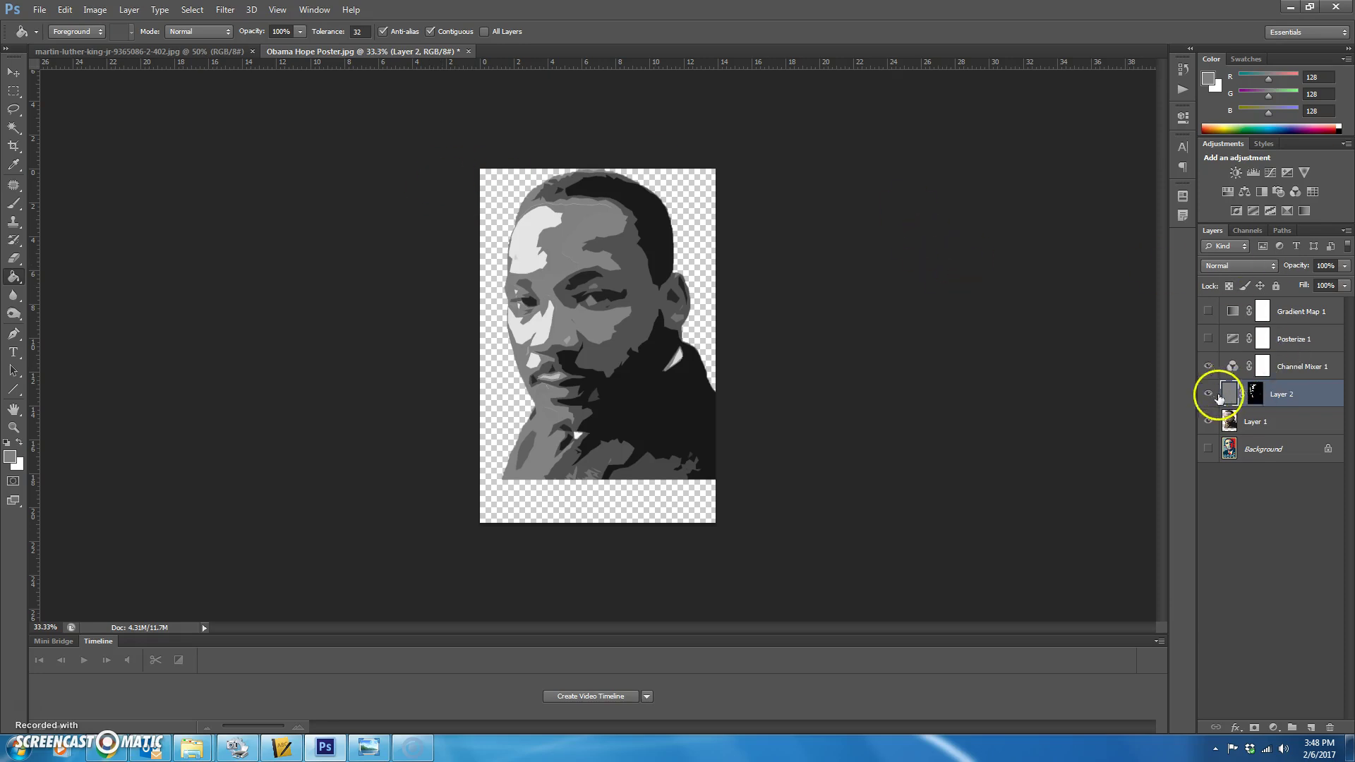
Apply Filter Gallery's Sketch > Halftone Pattern with Size 1, Contrast 50, Line pattern type
click(227, 10)
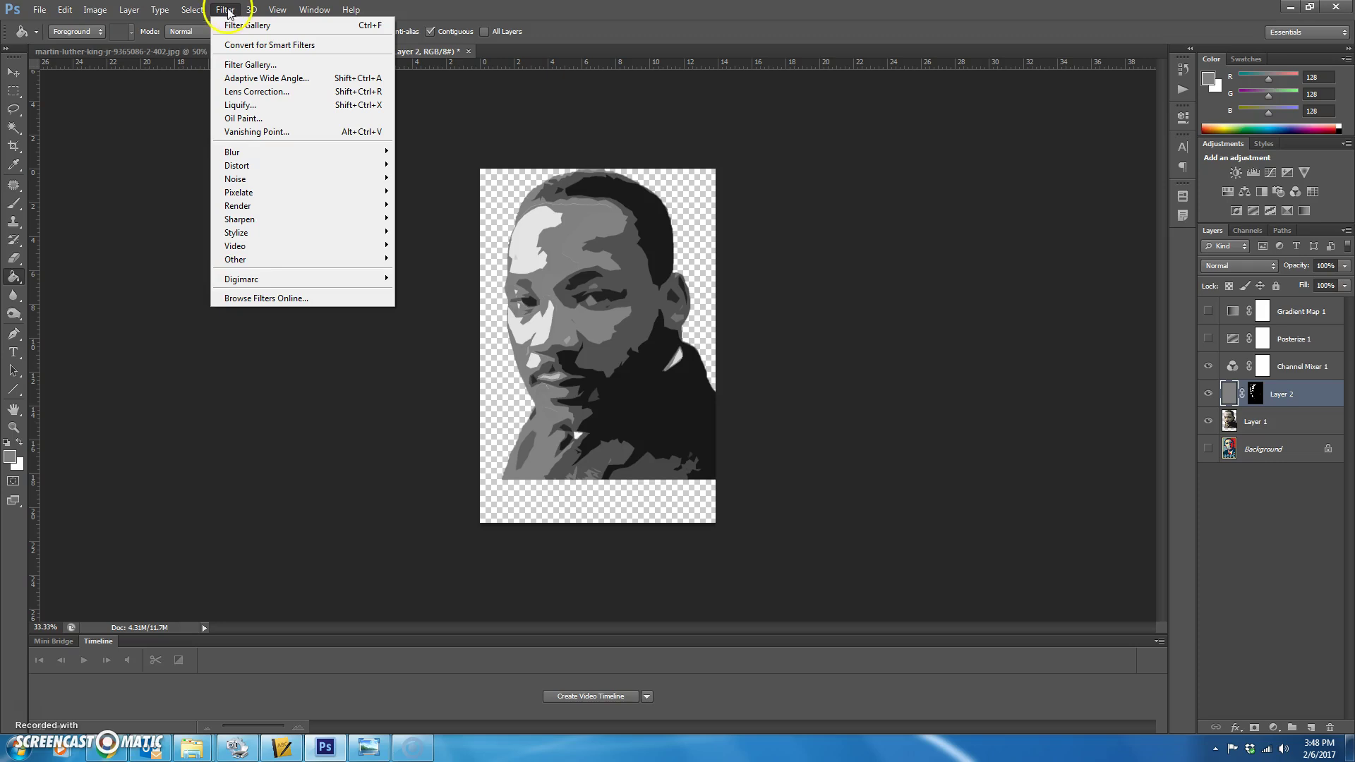
click(242, 65)
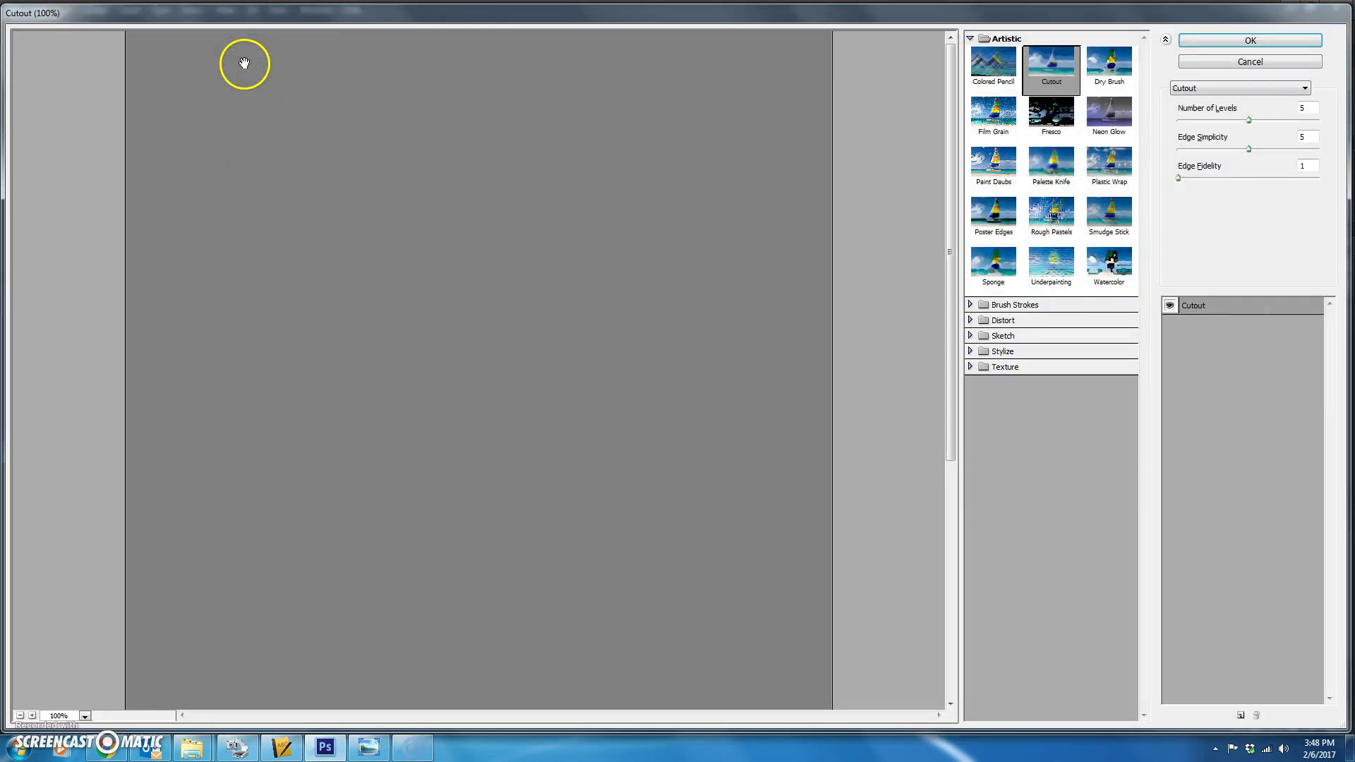
click(1001, 336)
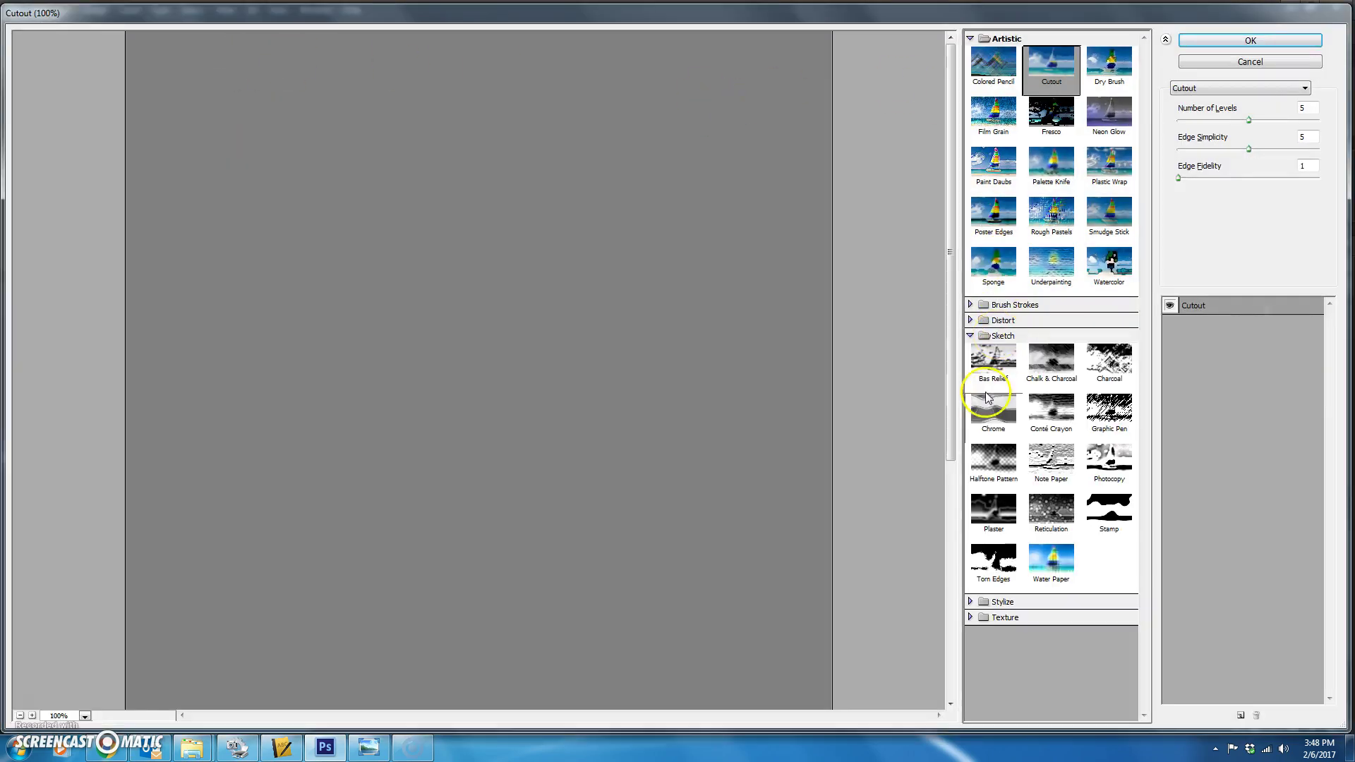
click(998, 462)
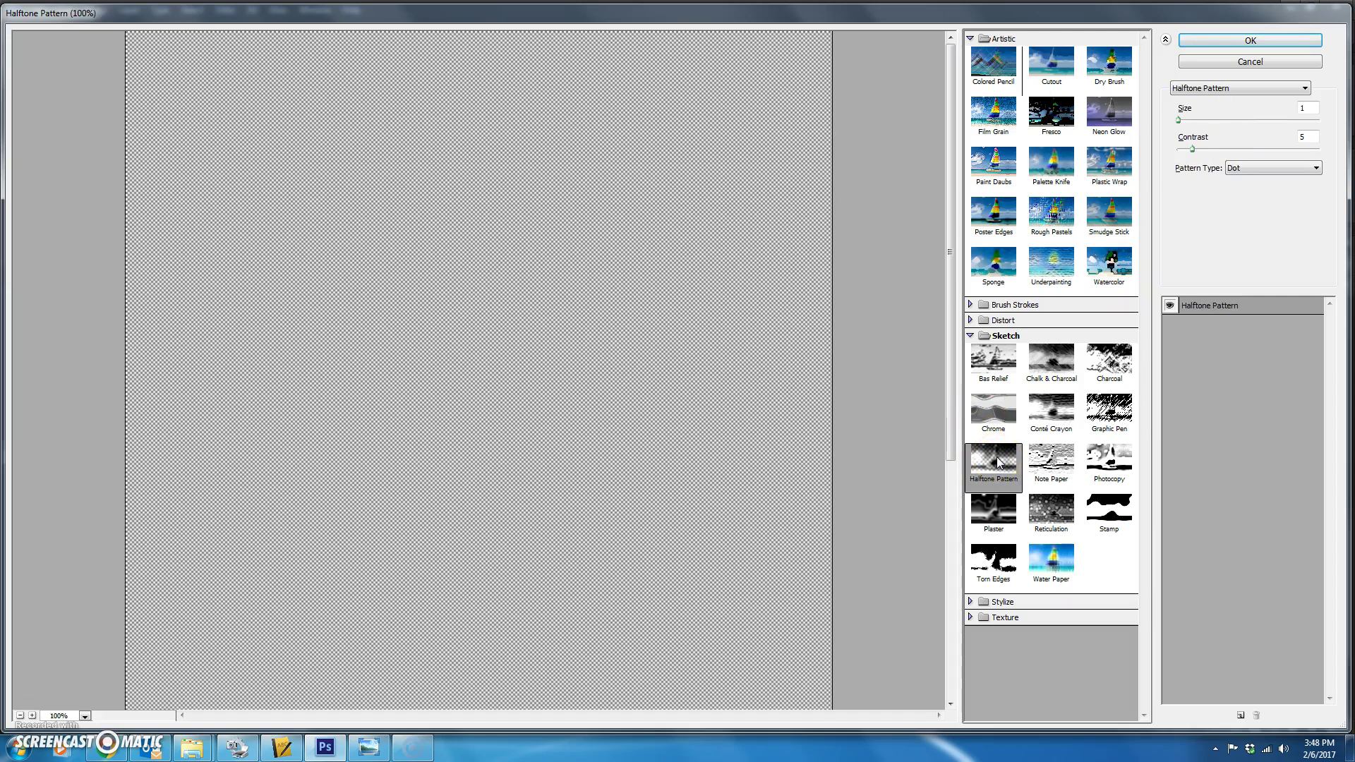
click(1123, 182)
click(1288, 173)
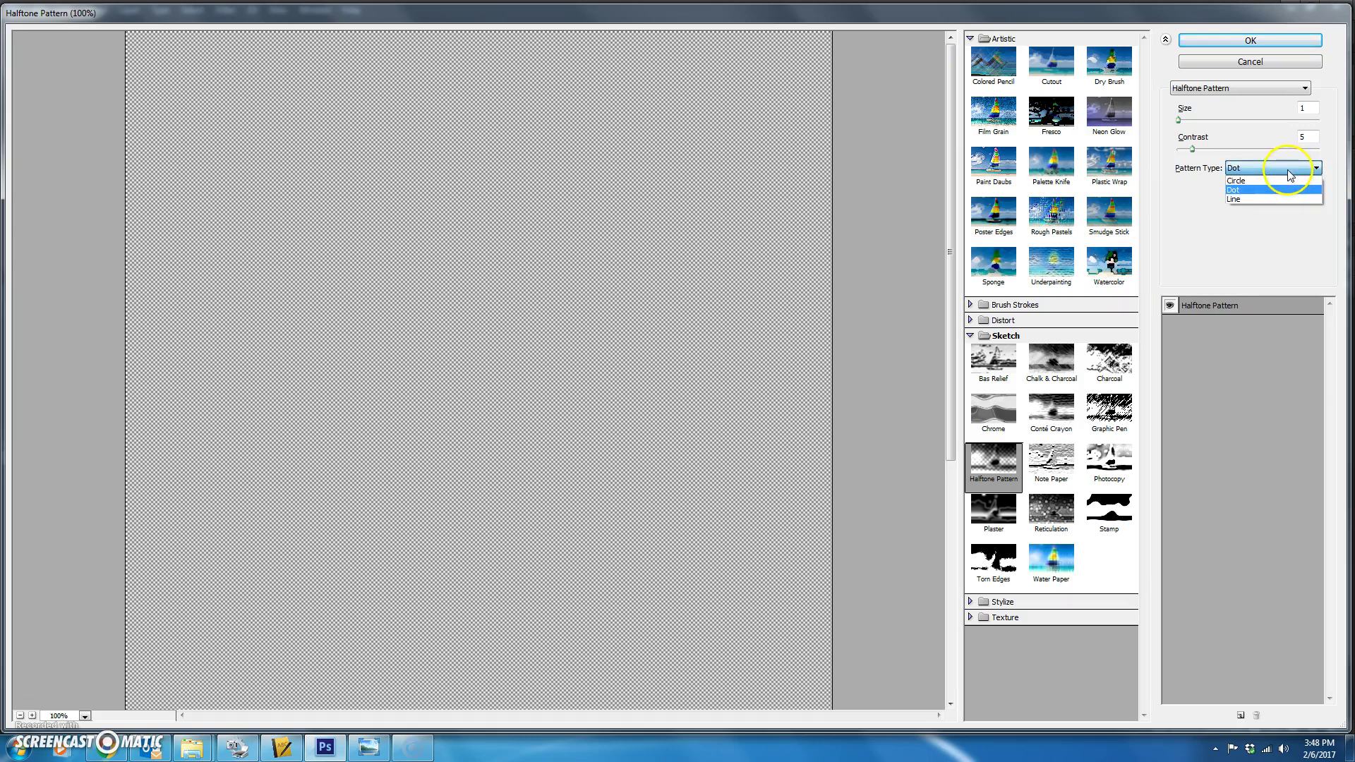
click(1271, 200)
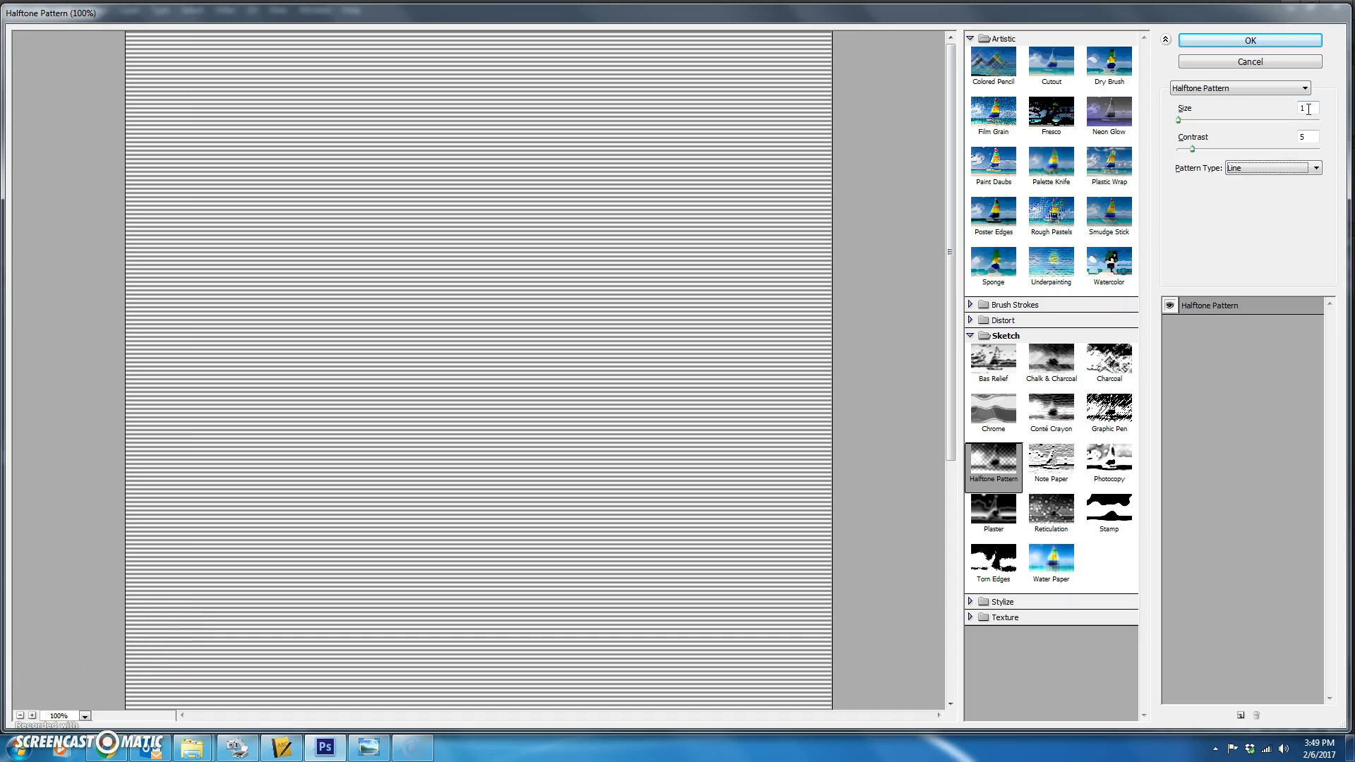
click(1314, 138)
text(0)
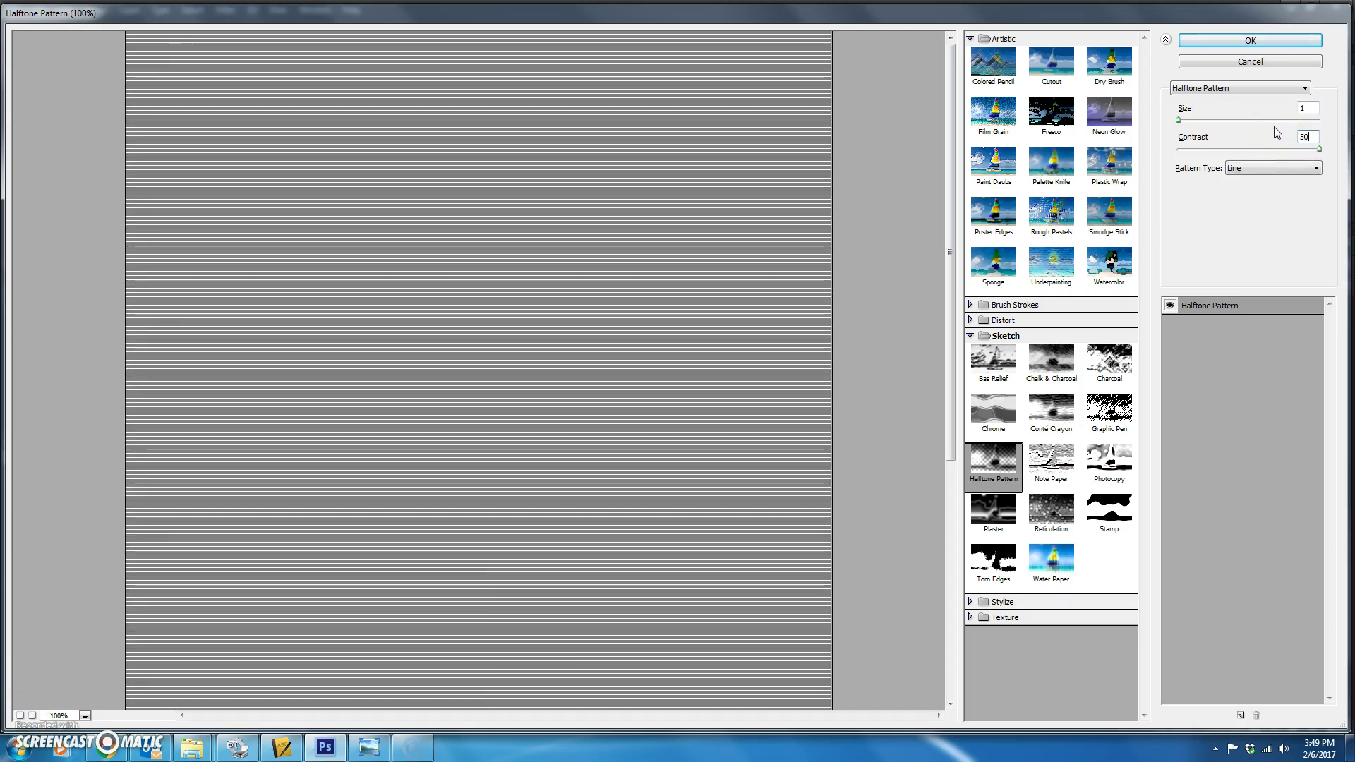
click(1288, 43)
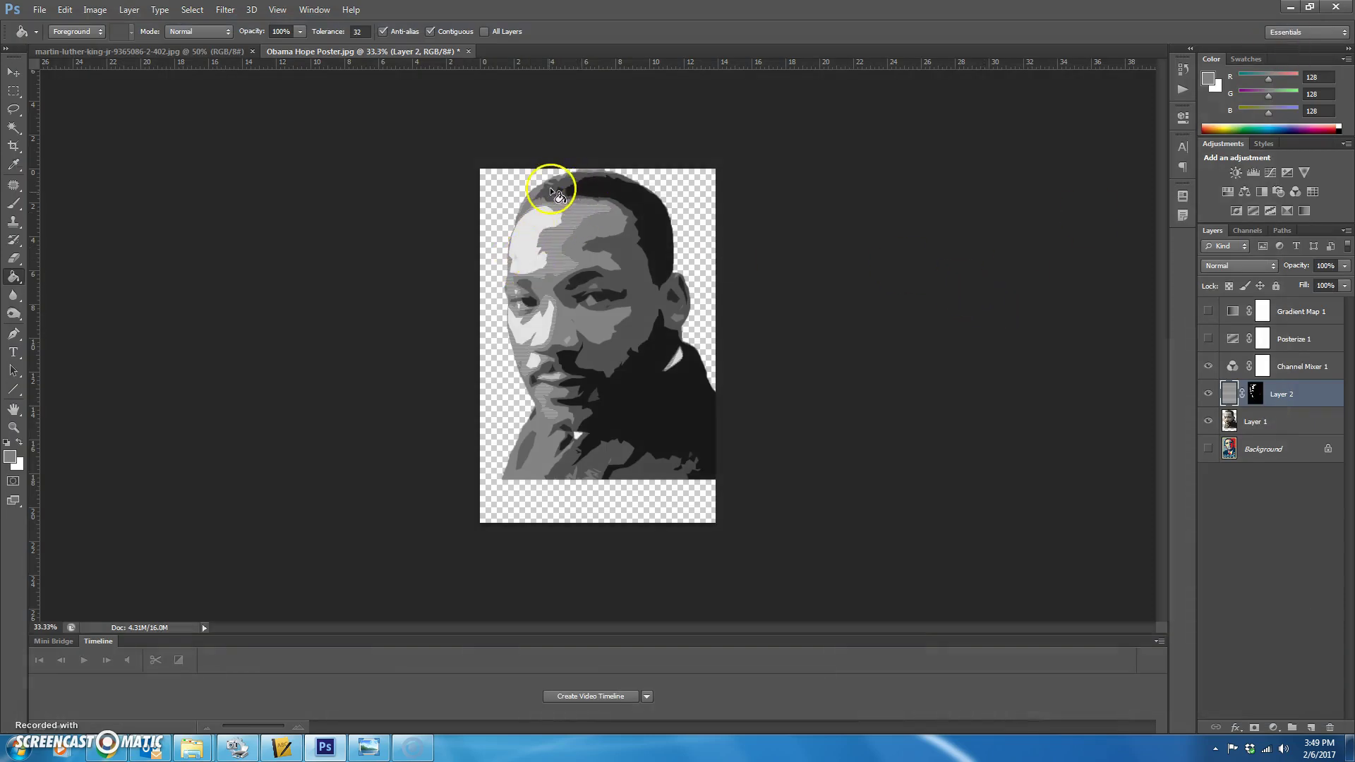
Preview Gradient Map and Posterize, then hide every layer except the Background
click(1209, 311)
click(1207, 342)
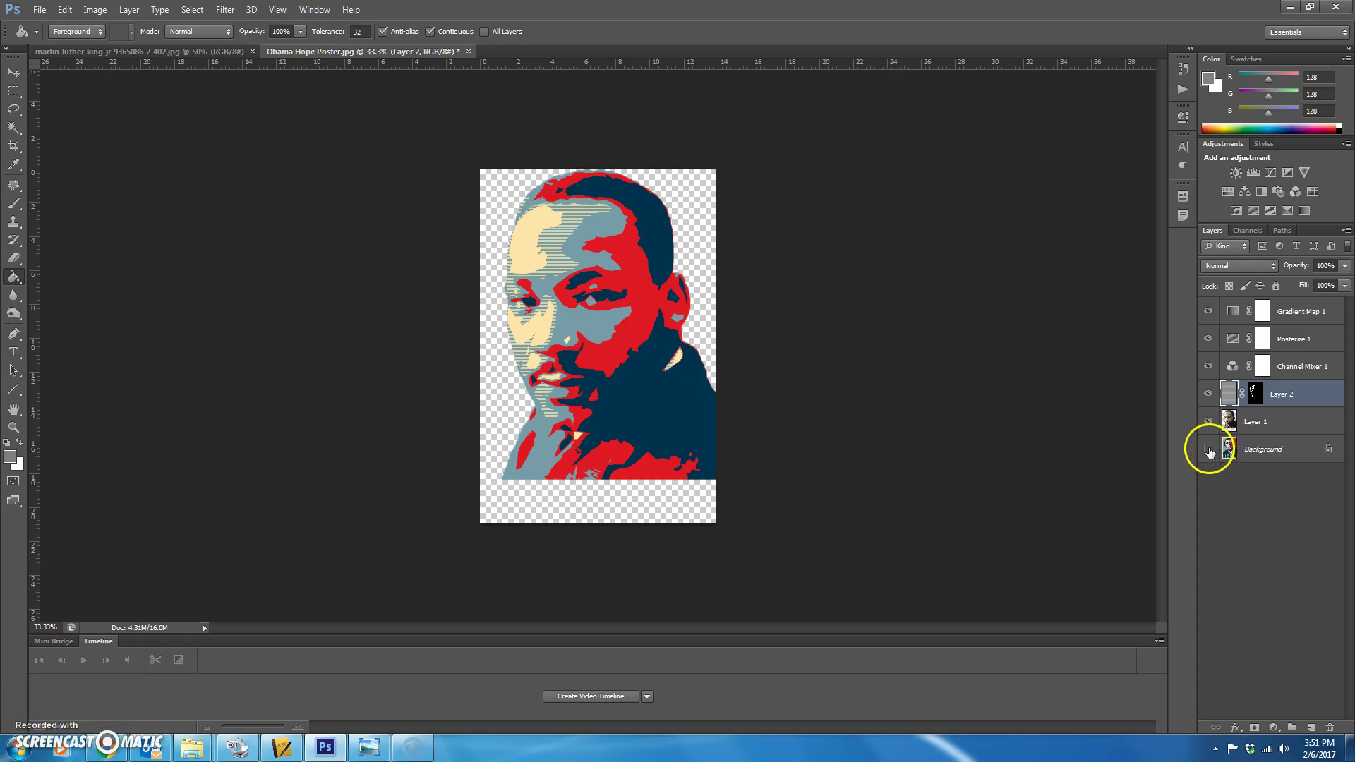
click(1209, 311)
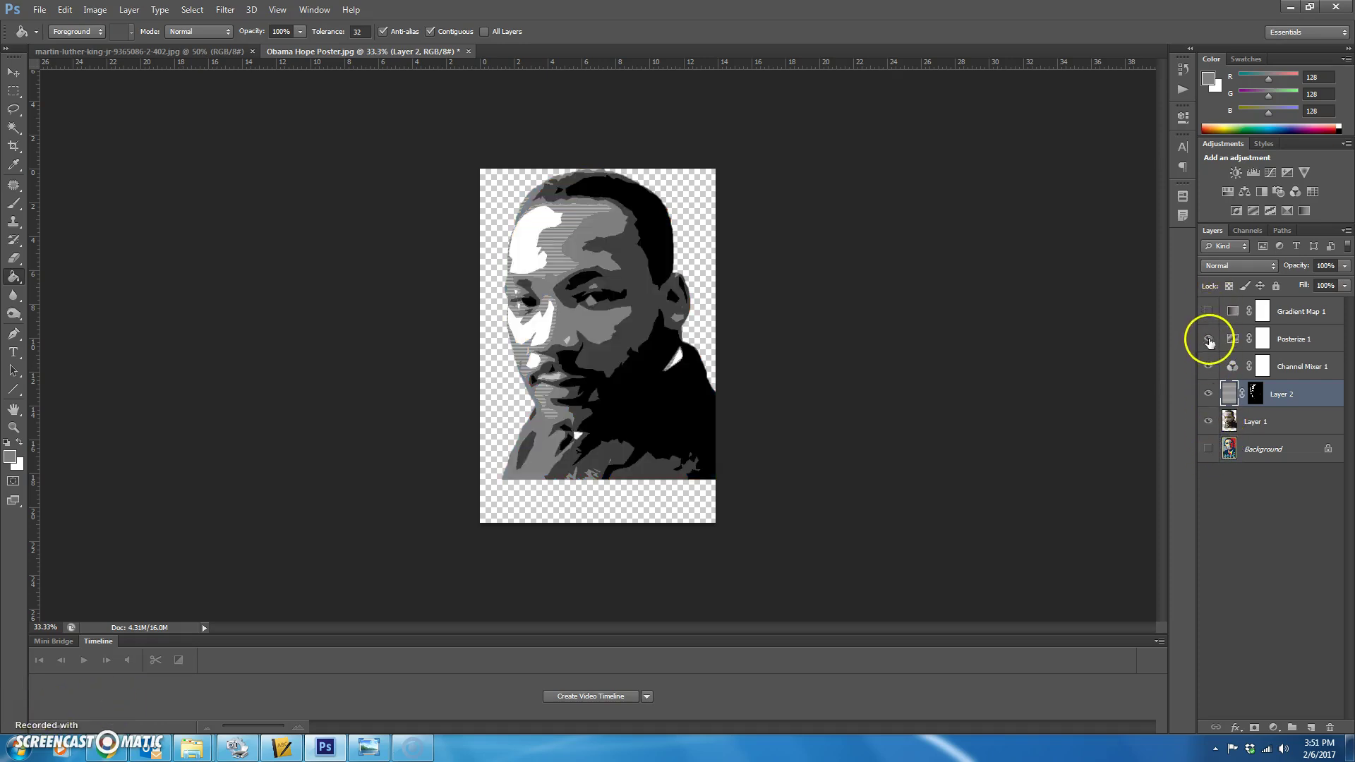
click(1209, 339)
click(1208, 366)
click(1208, 394)
click(1209, 421)
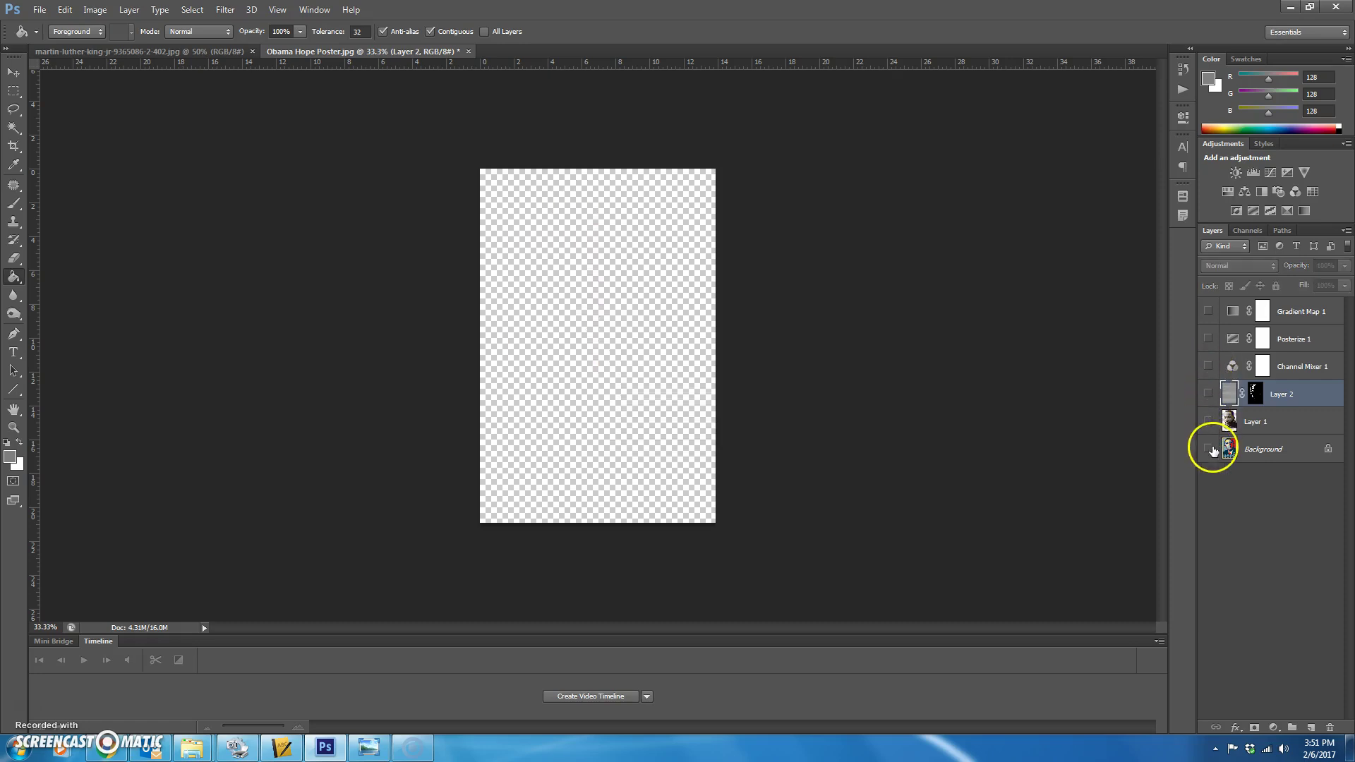
click(1209, 449)
click(1211, 450)
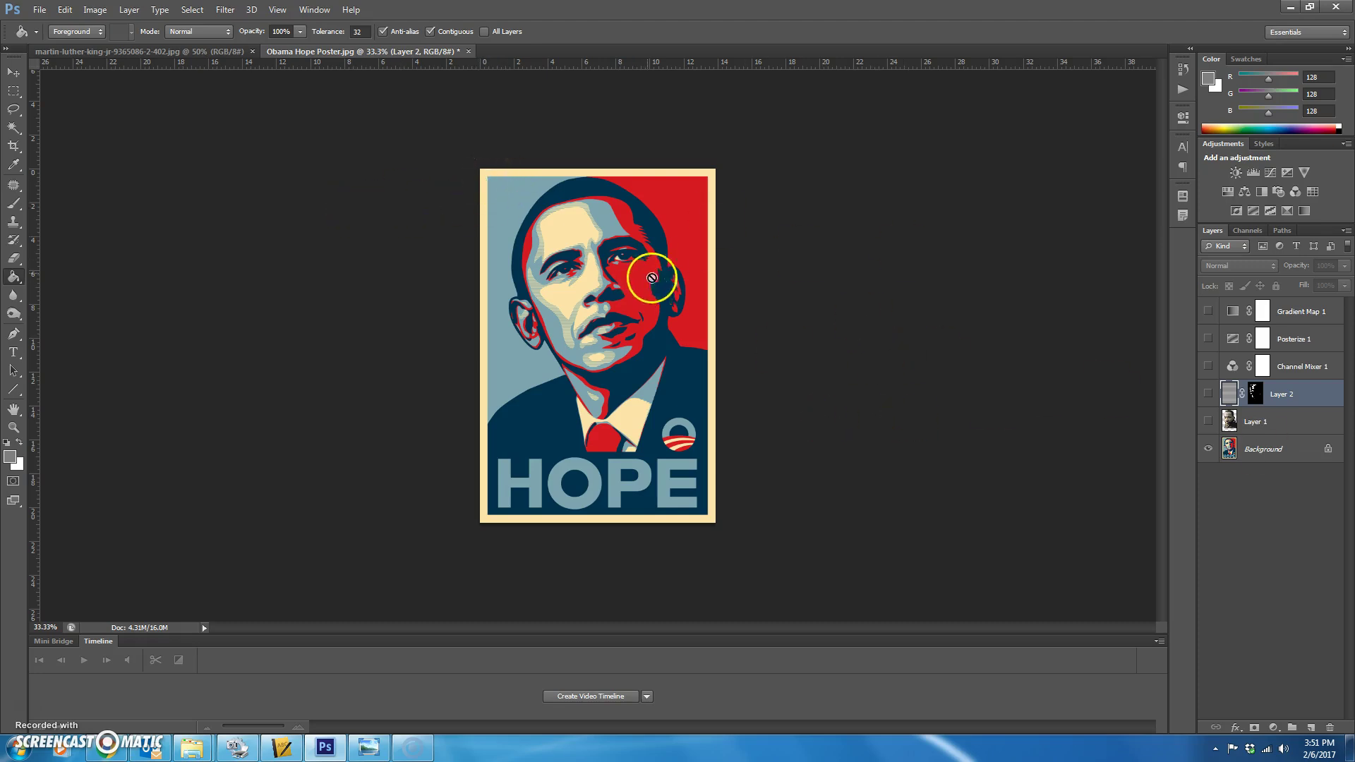
Draw a Rectangular Marquee inside the cream border and inverse it to select the border strip
click(14, 91)
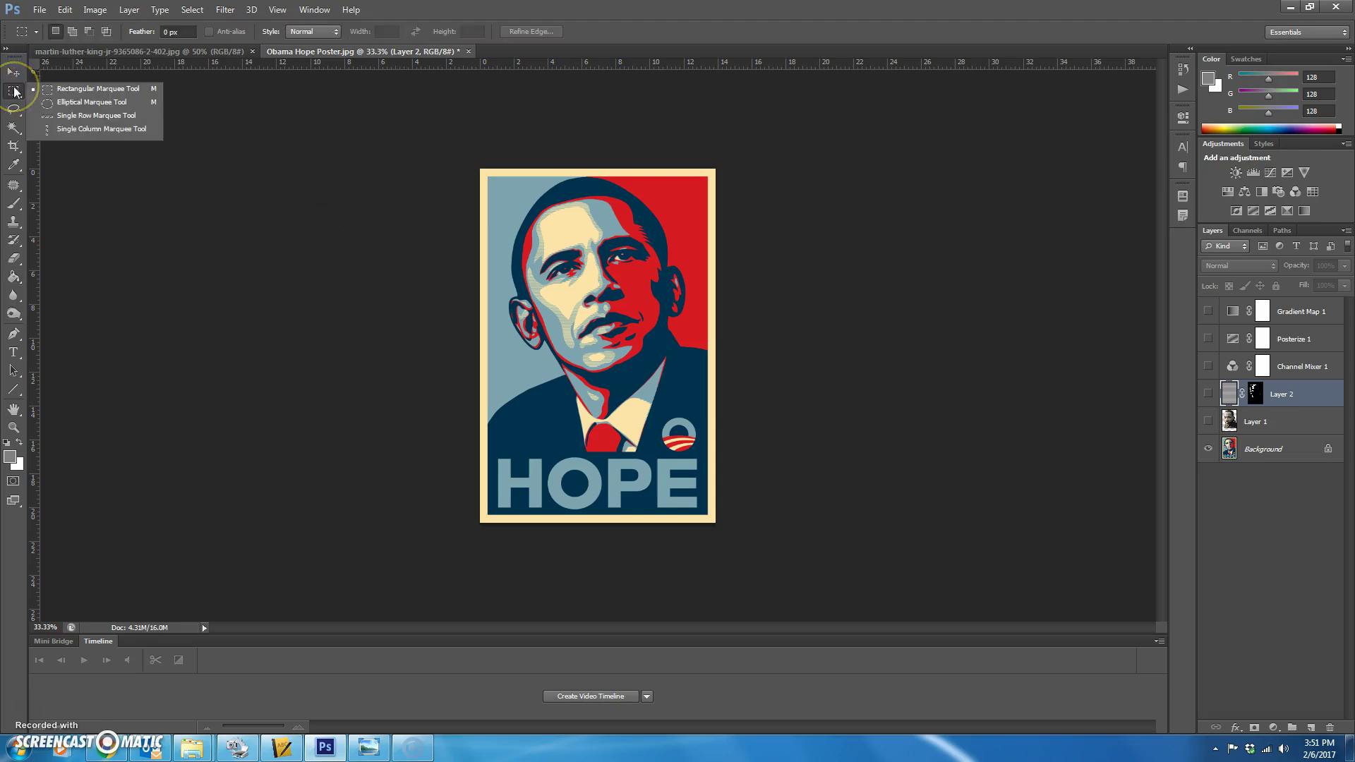
click(81, 89)
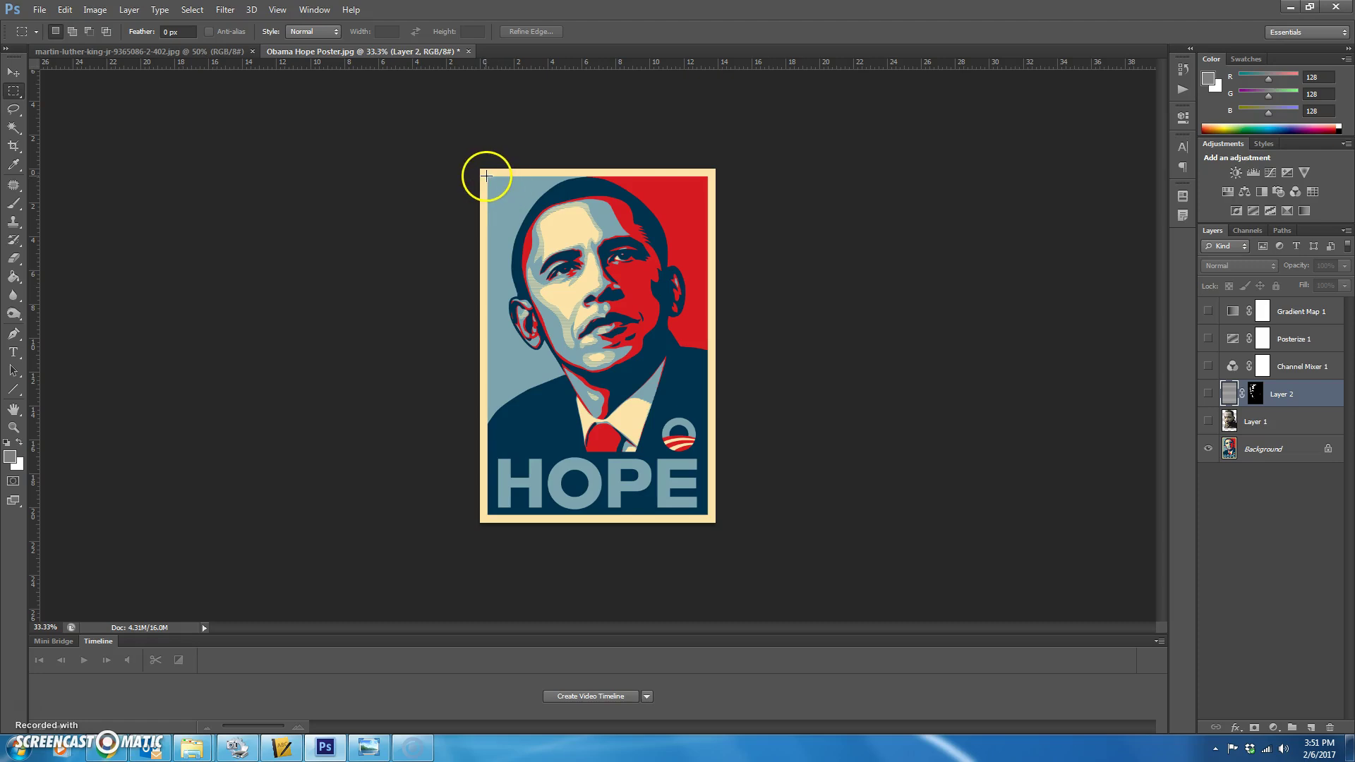
drag(488, 176, 707, 514)
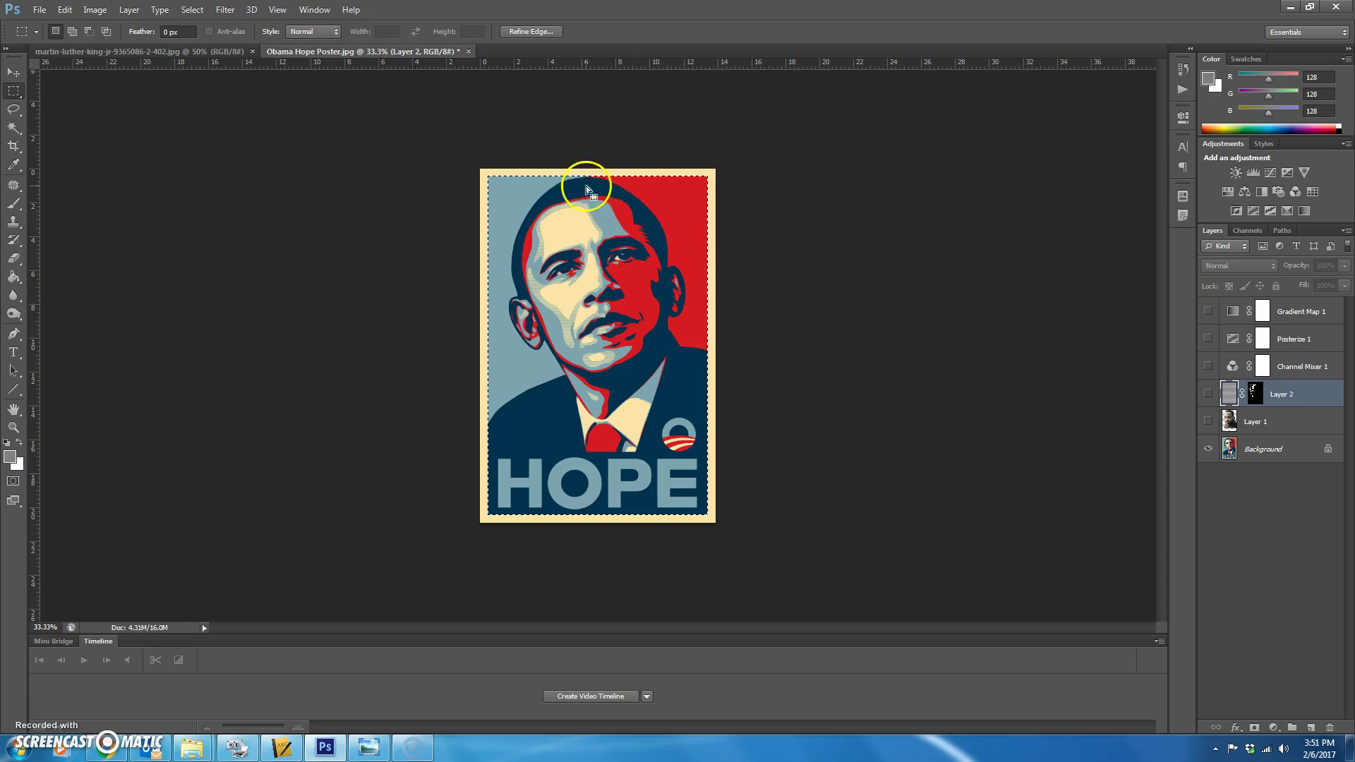
click(193, 10)
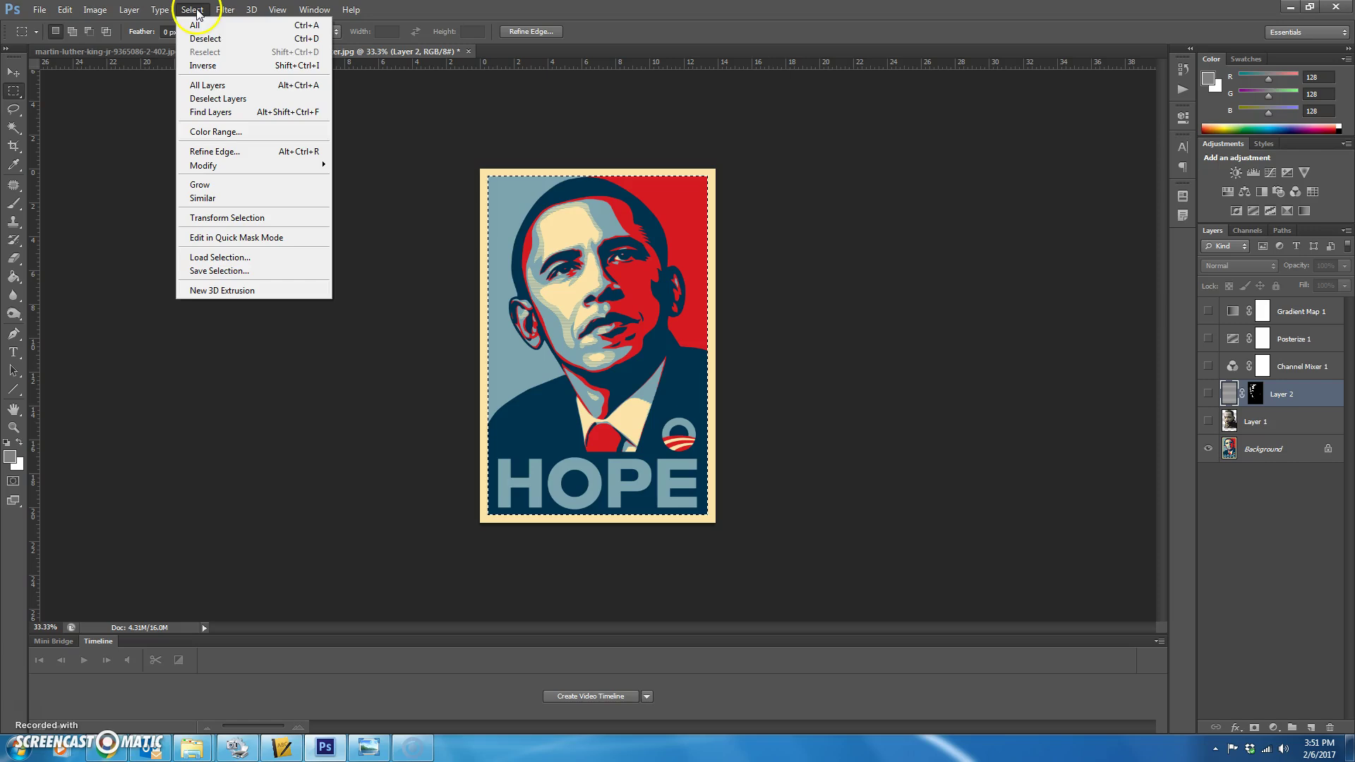
click(226, 65)
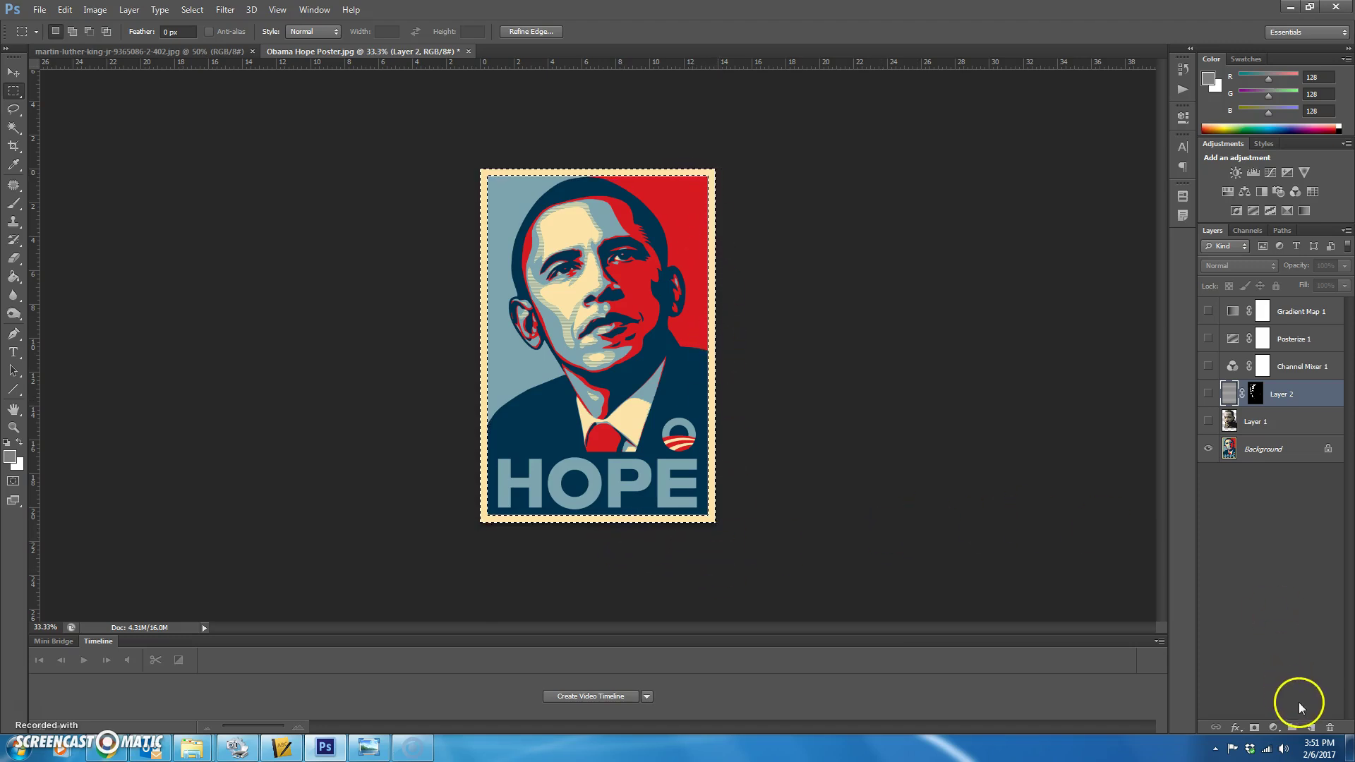
Add Layer 3 at the top of the stack and fill the border with cream (252, 228, 166), then deselect
click(1311, 728)
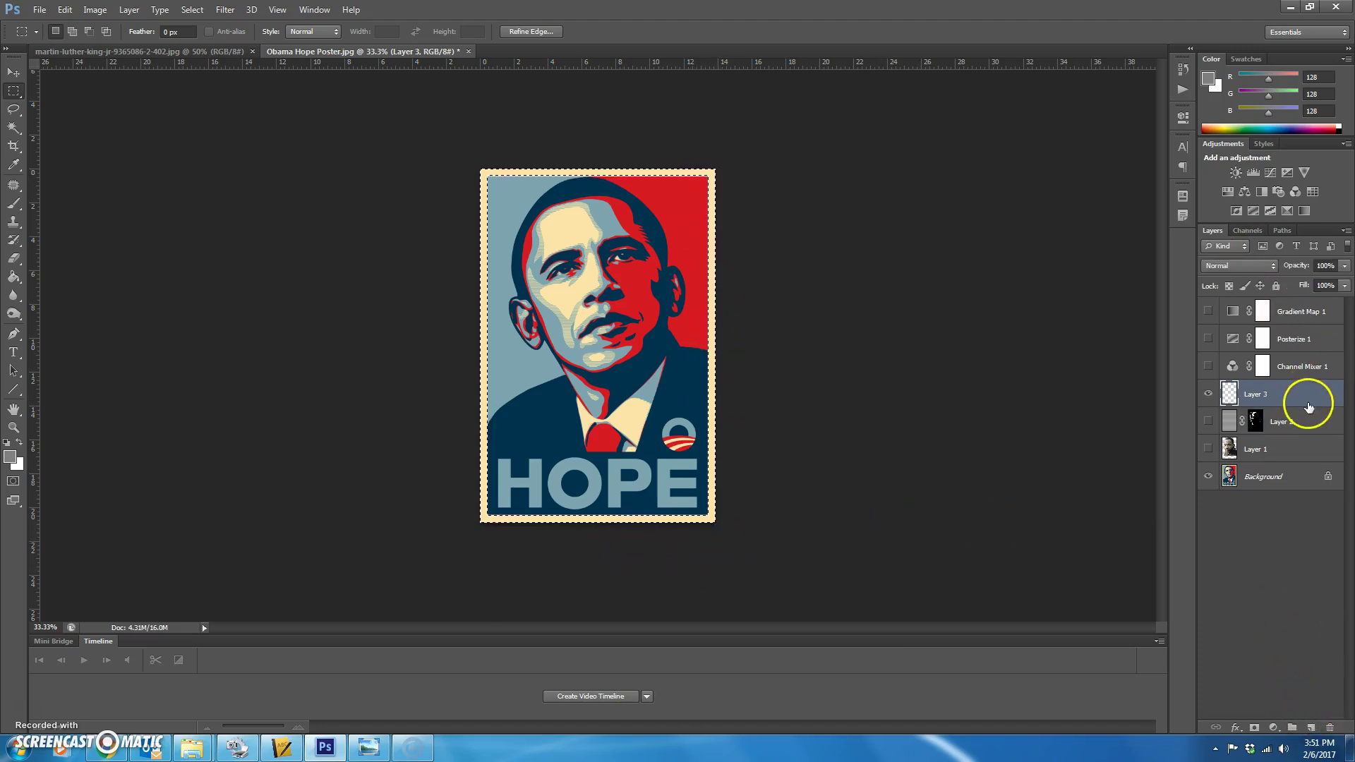
drag(1310, 407, 1298, 305)
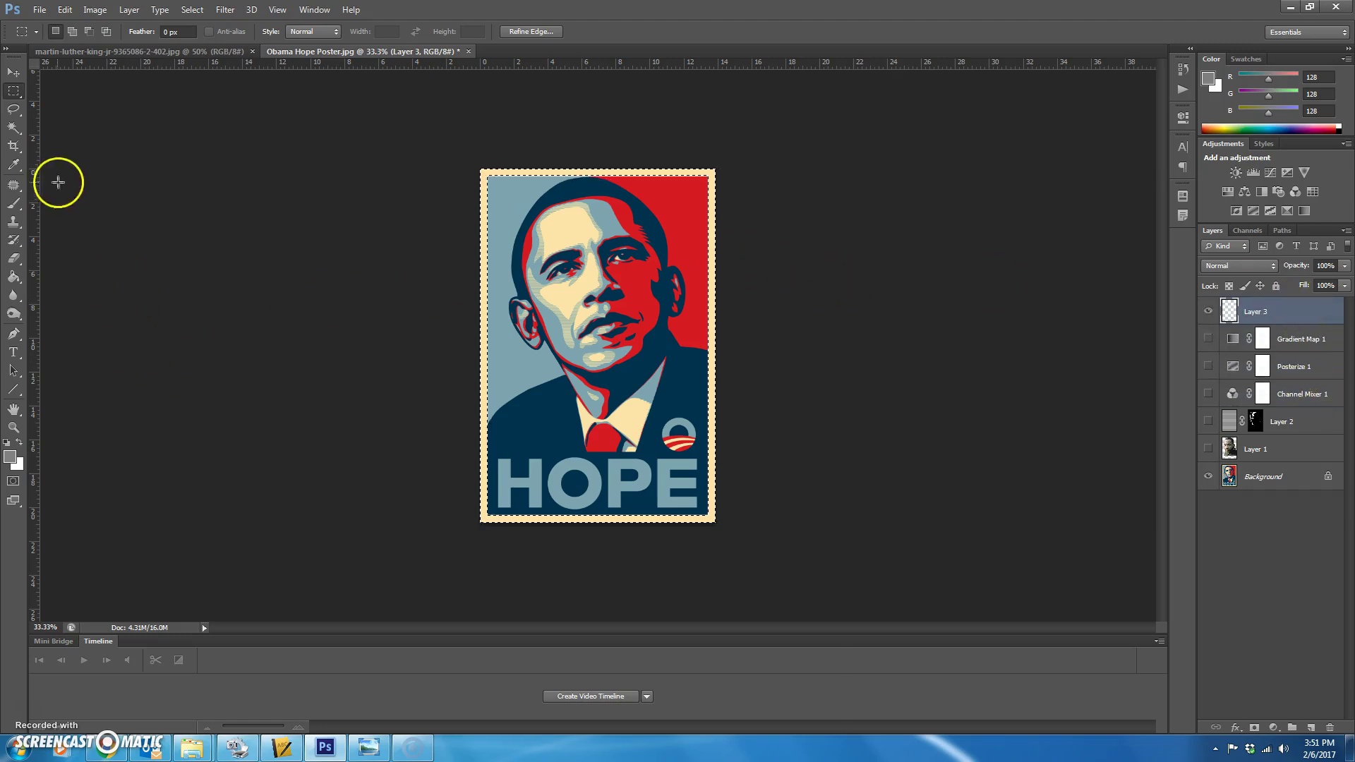
click(13, 166)
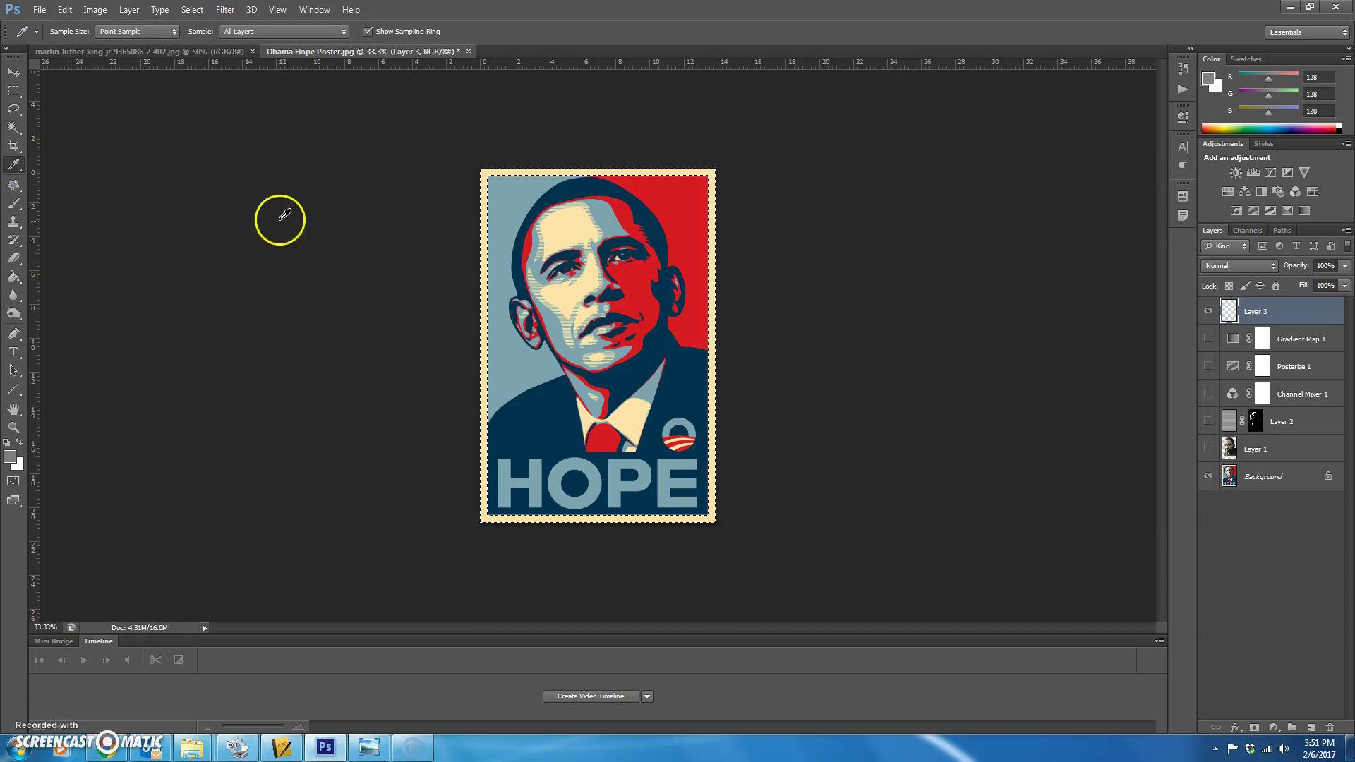
click(485, 195)
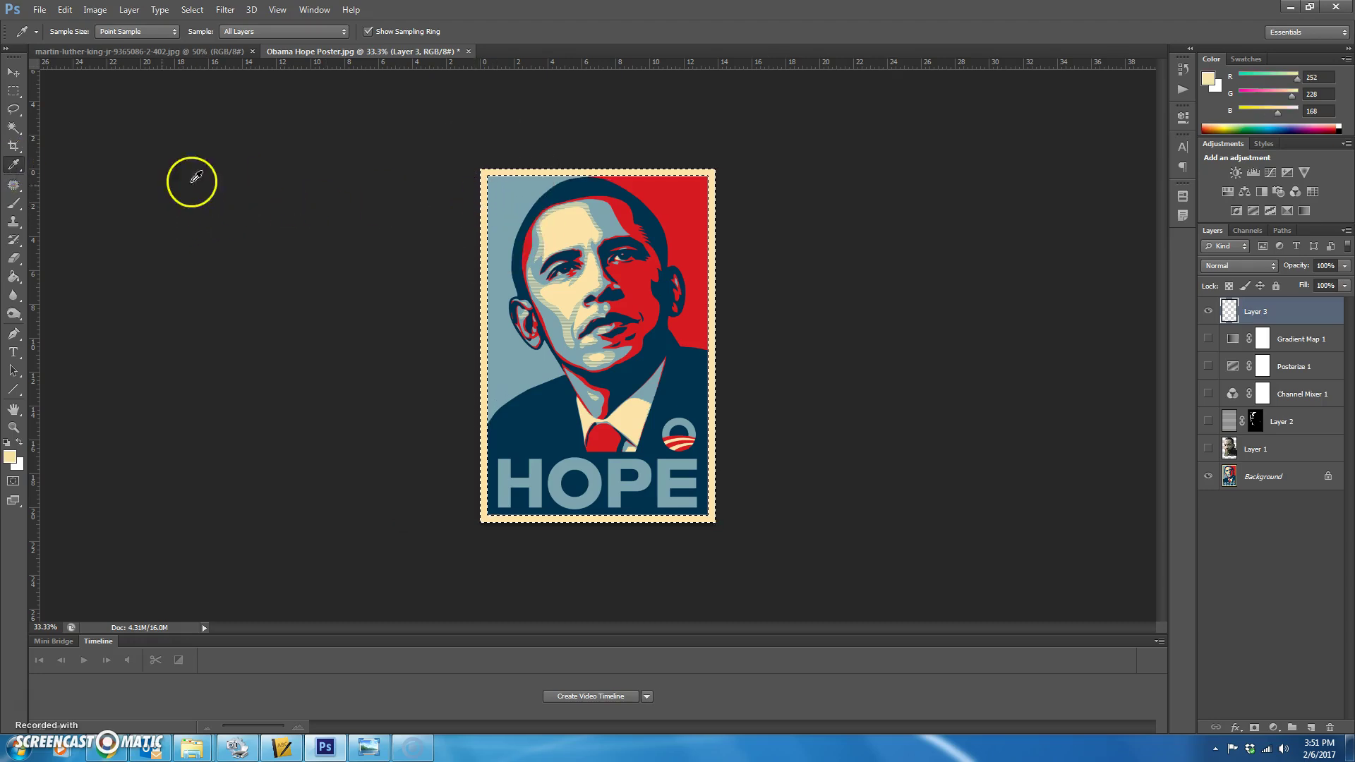
click(13, 277)
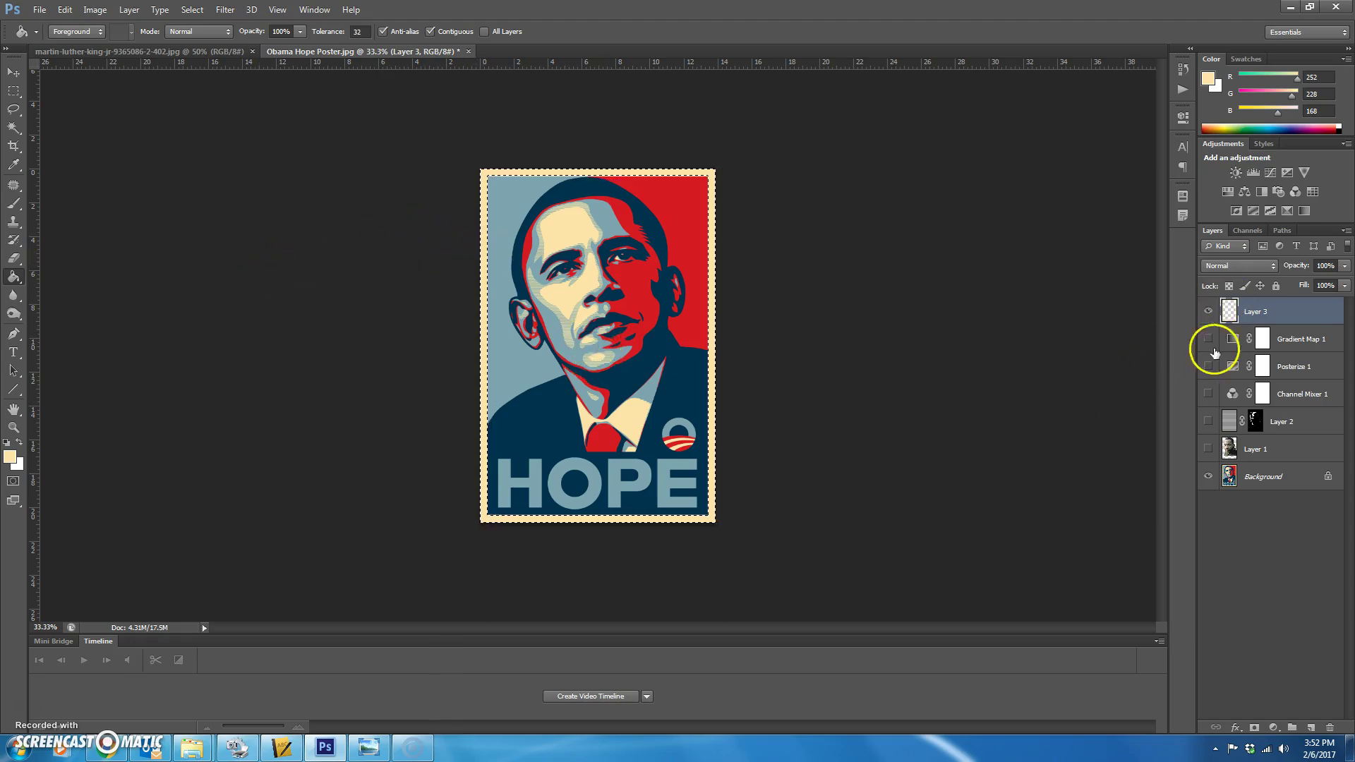
click(1209, 478)
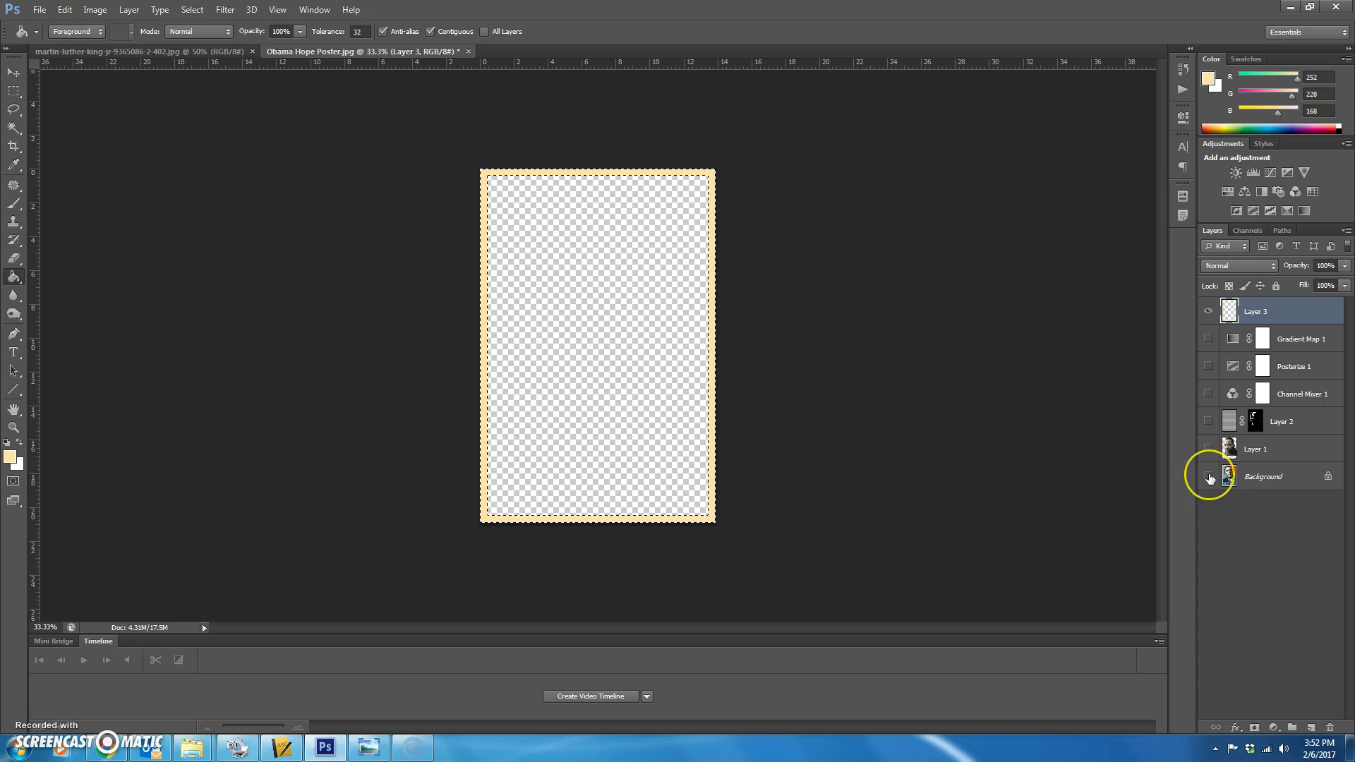
click(1209, 478)
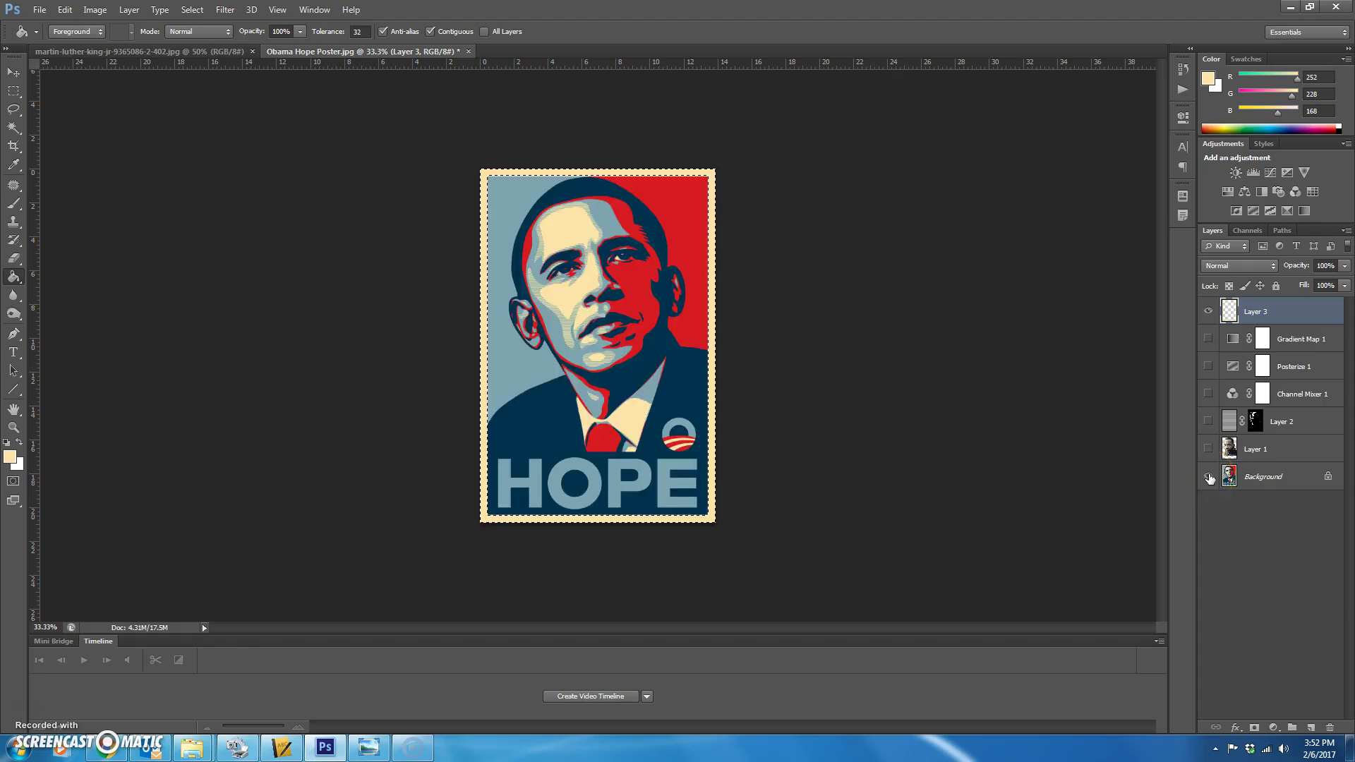
key(ctrl+d)
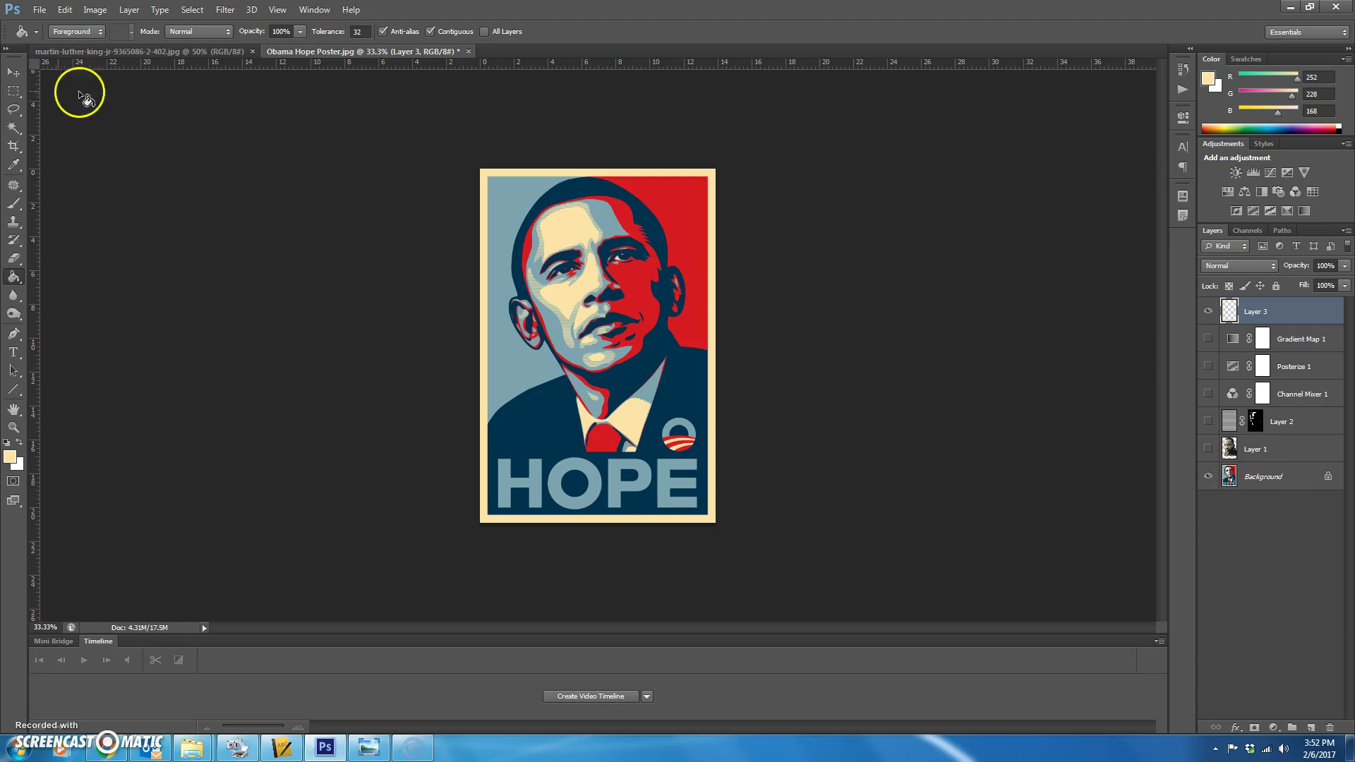
Select the bottom HOPE strip and fill it with the suit's navy on a new Layer 4, then deselect
click(14, 91)
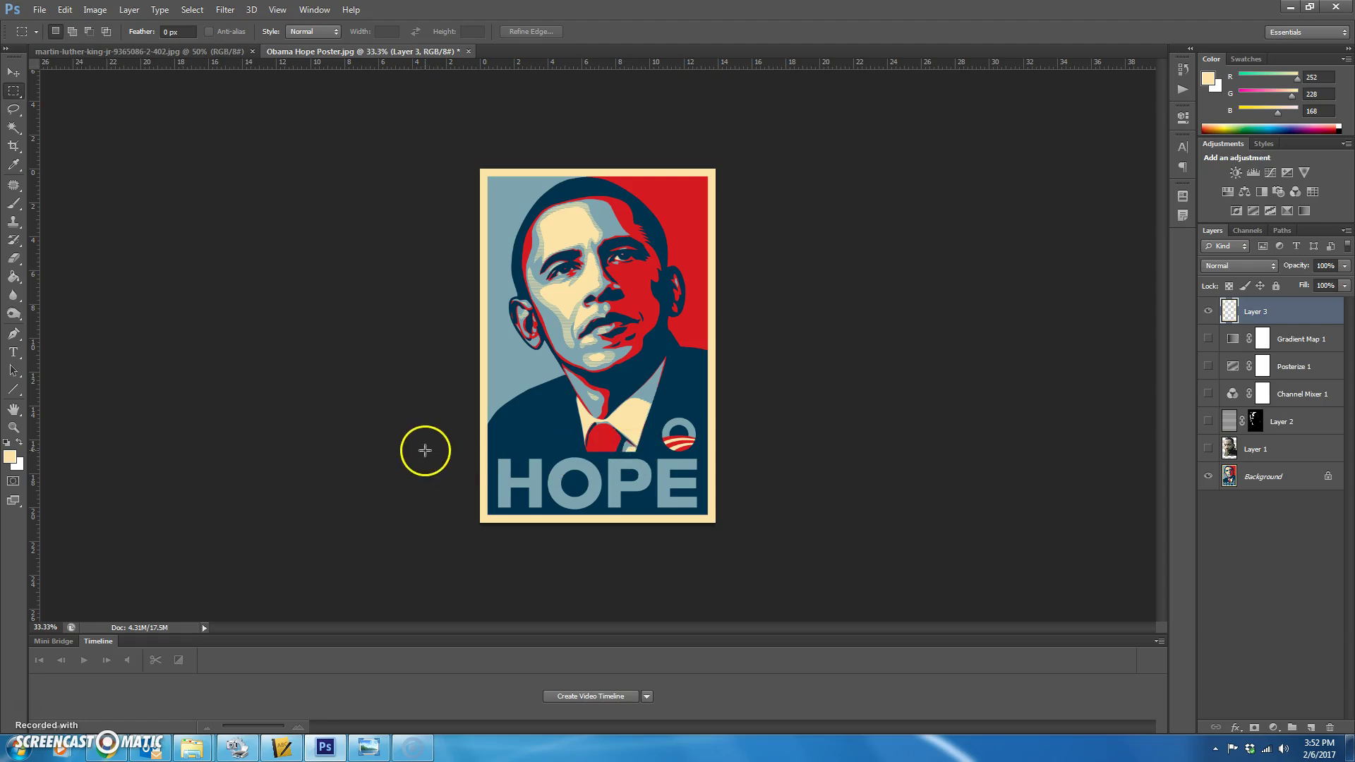
drag(442, 450, 784, 554)
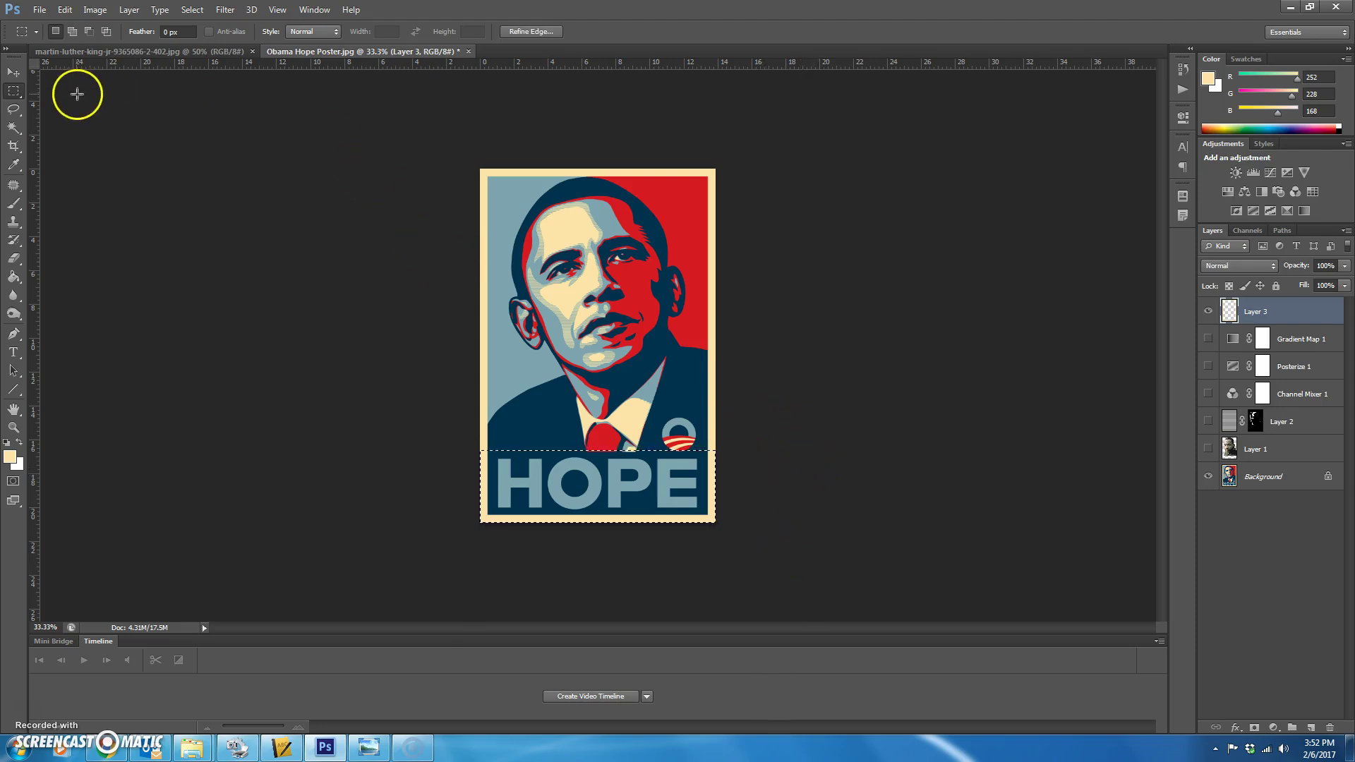
click(13, 164)
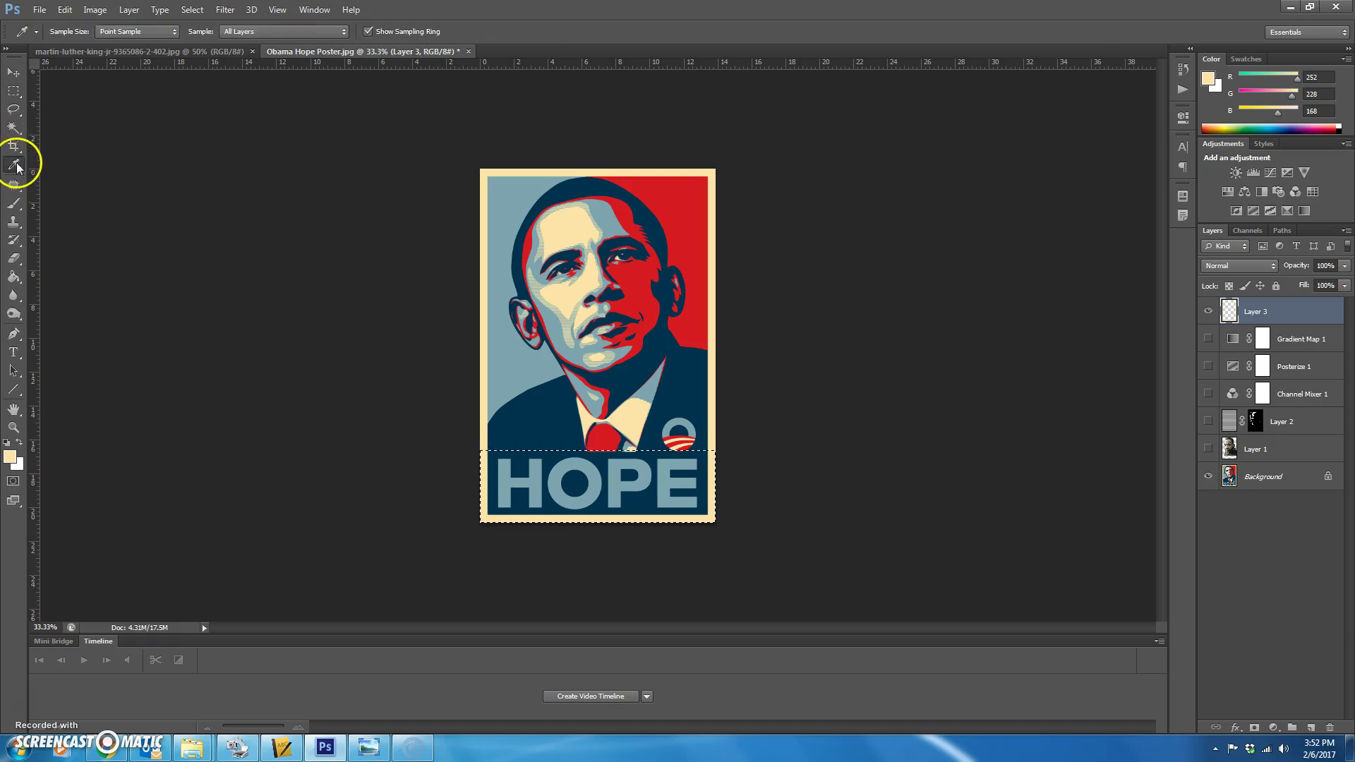
click(541, 417)
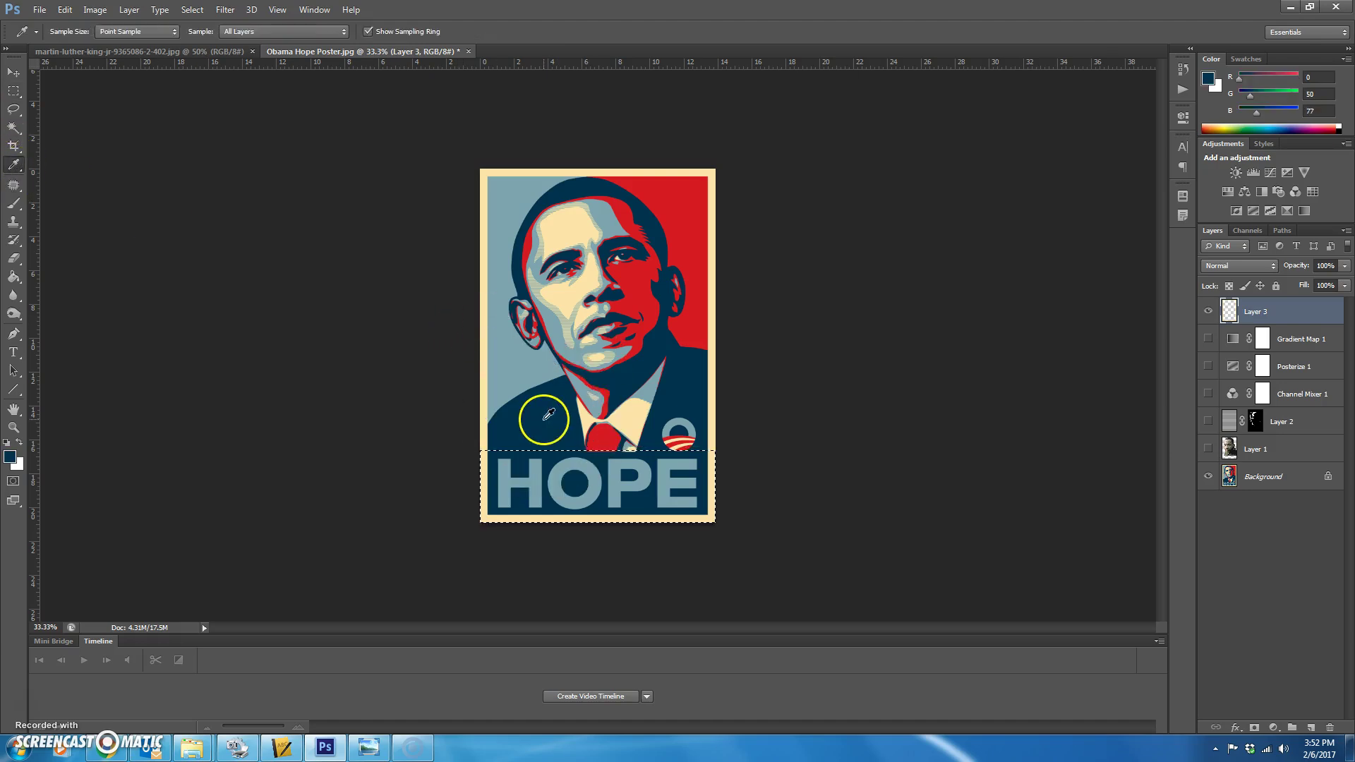
click(13, 277)
click(521, 479)
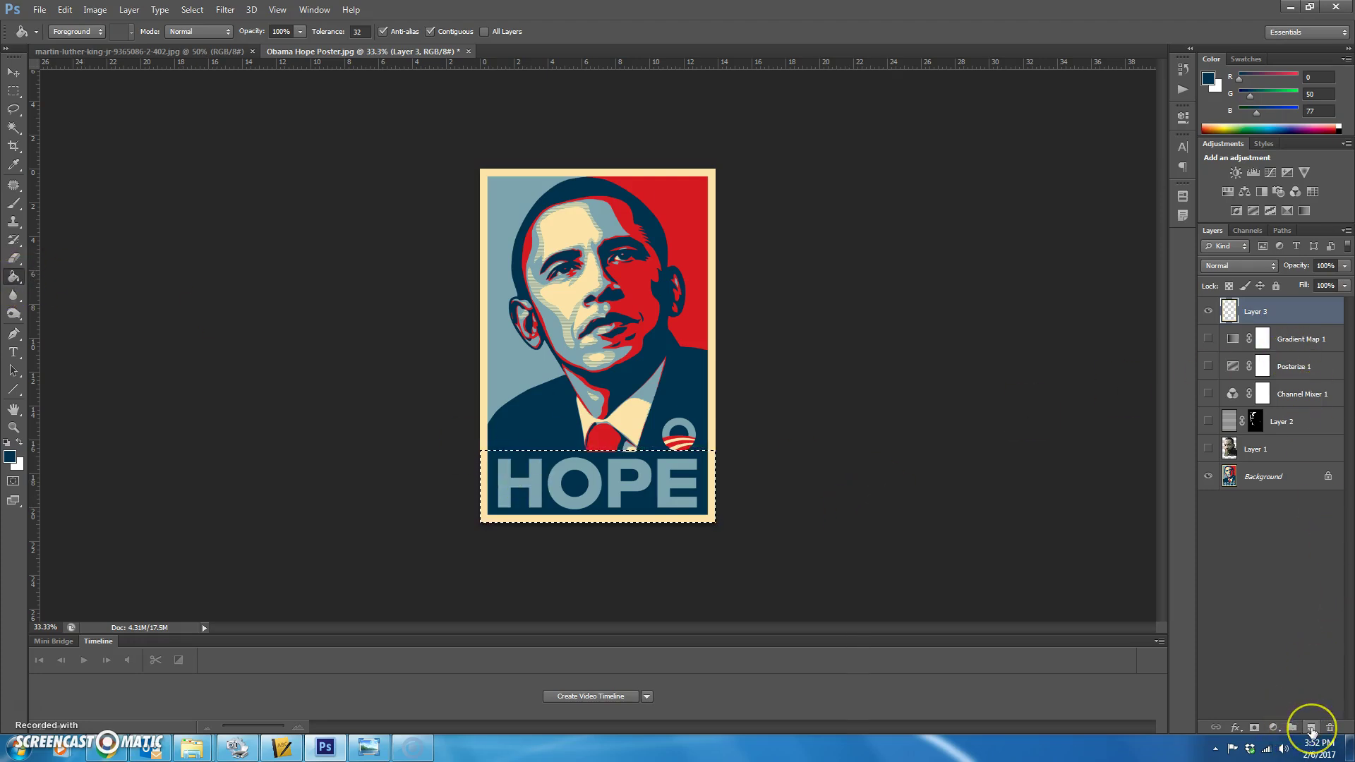
click(1311, 728)
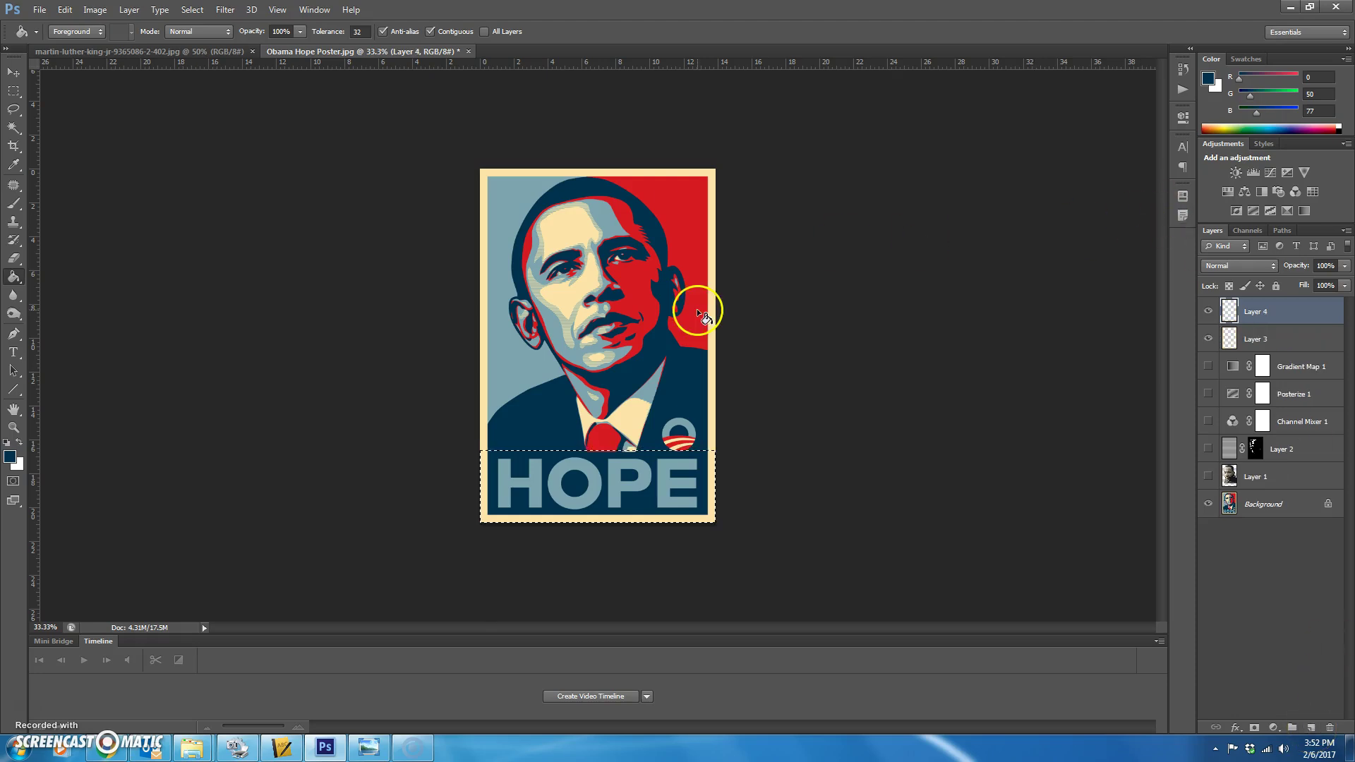
click(634, 507)
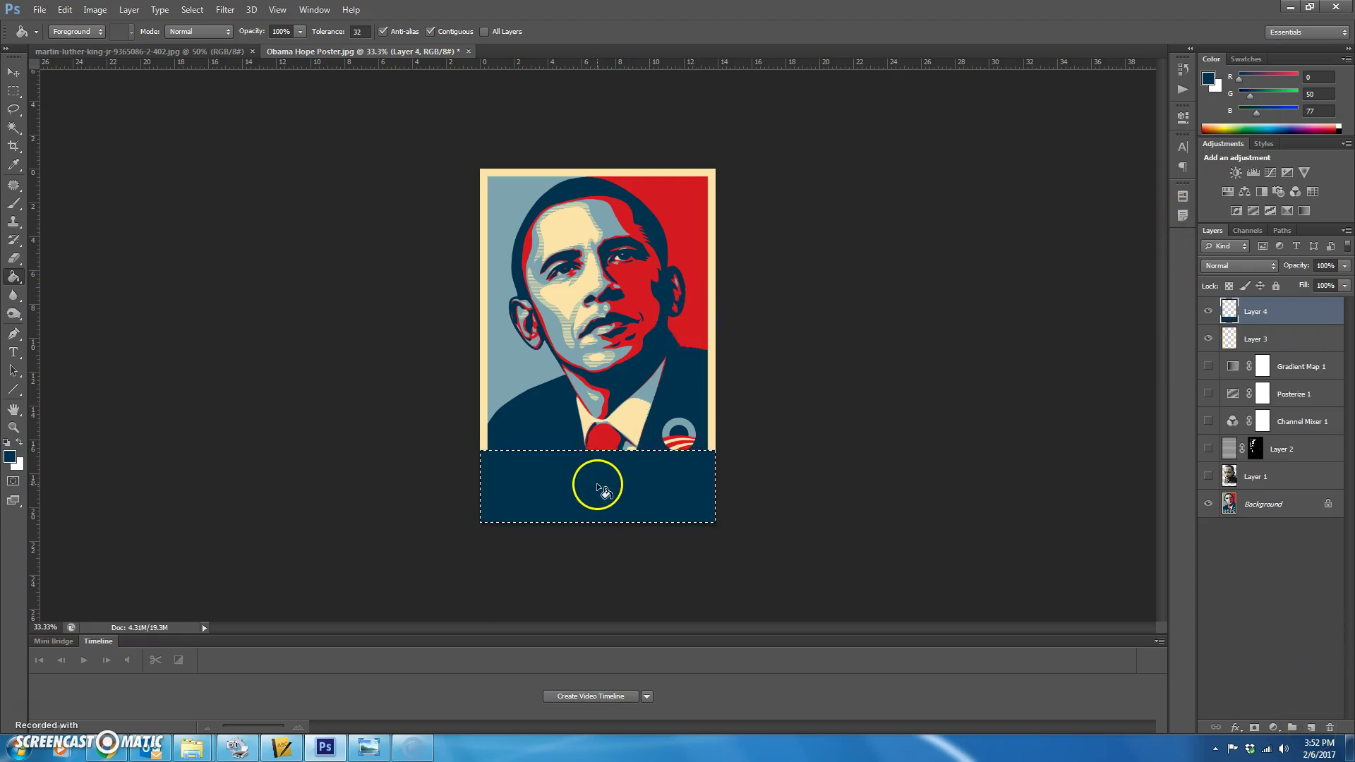
key(ctrl+d)
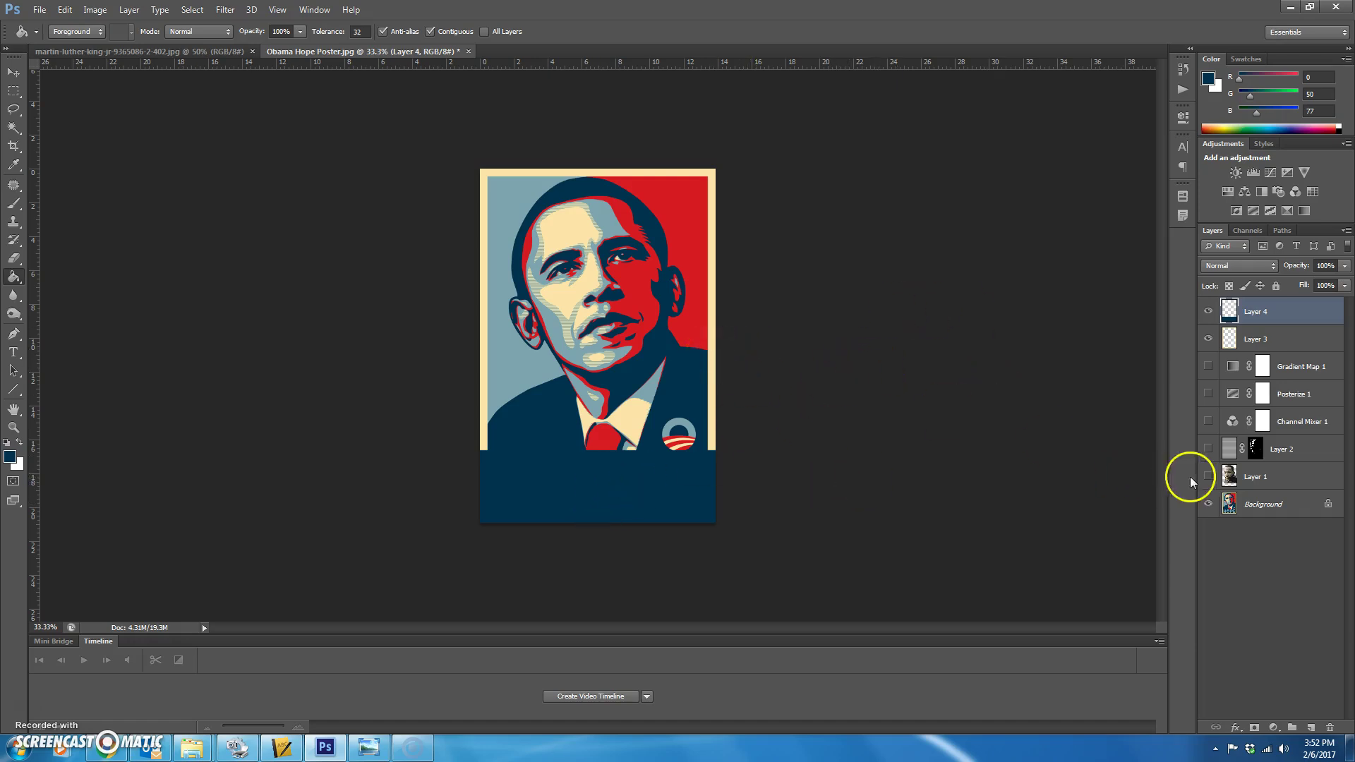
Move Layer 4 below Layer 3 and turn on Layer 1, Layer 2 and the three adjustment layers
drag(1301, 311, 1301, 356)
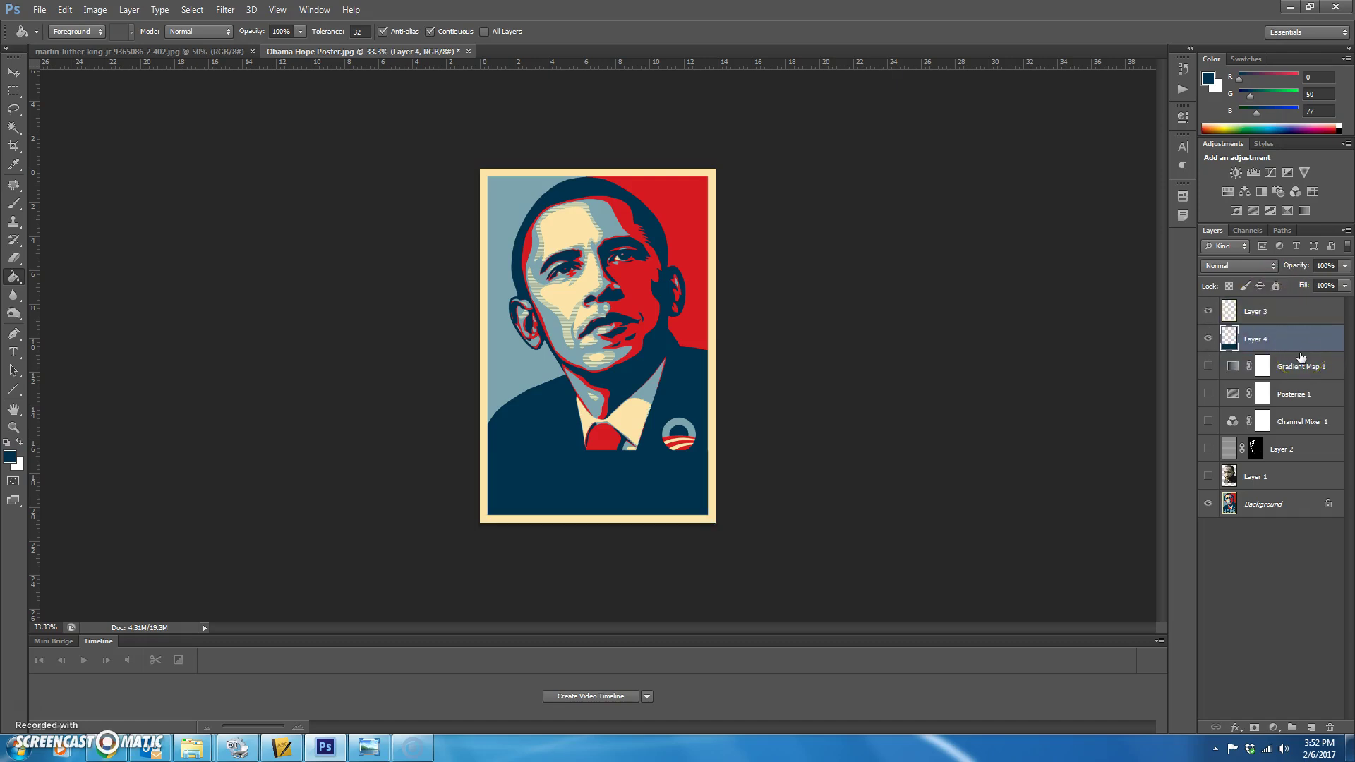
click(1208, 506)
click(1208, 506)
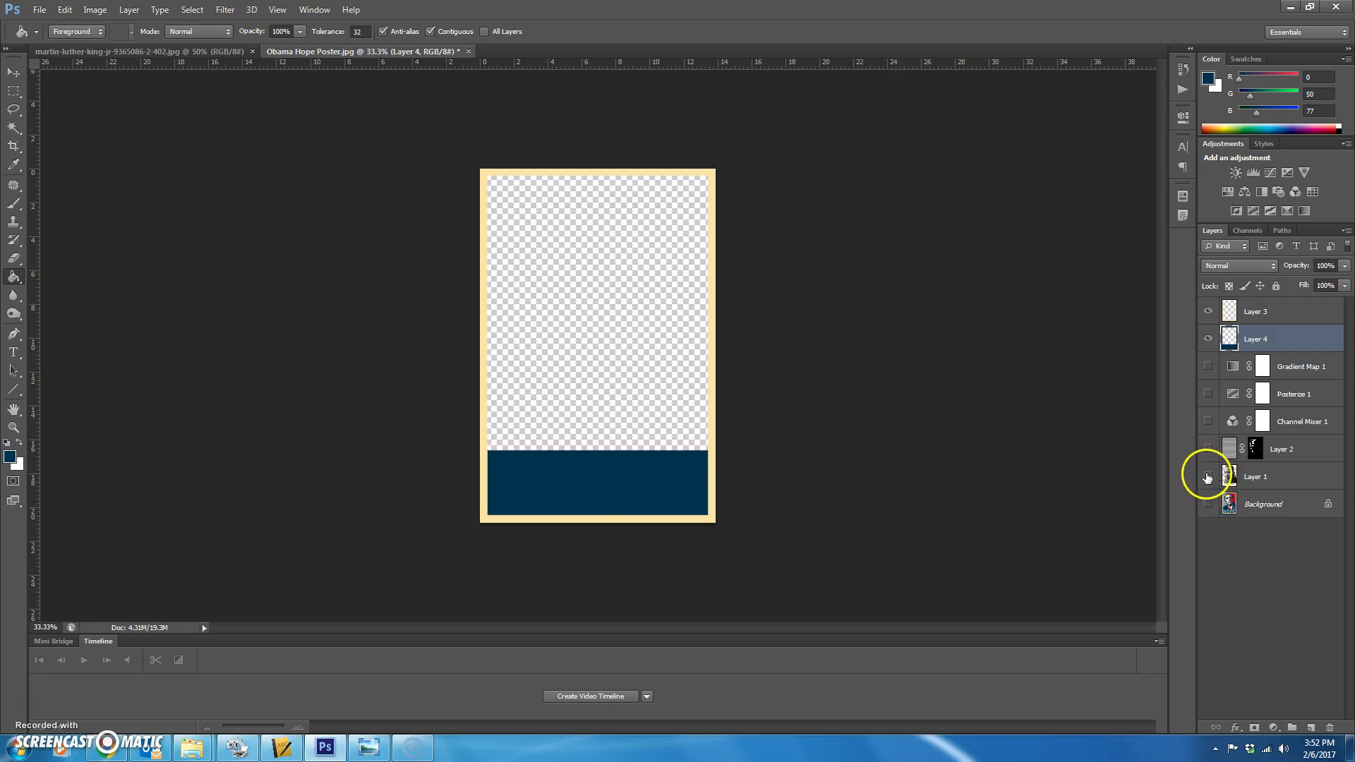
click(1209, 477)
click(1207, 449)
click(1208, 421)
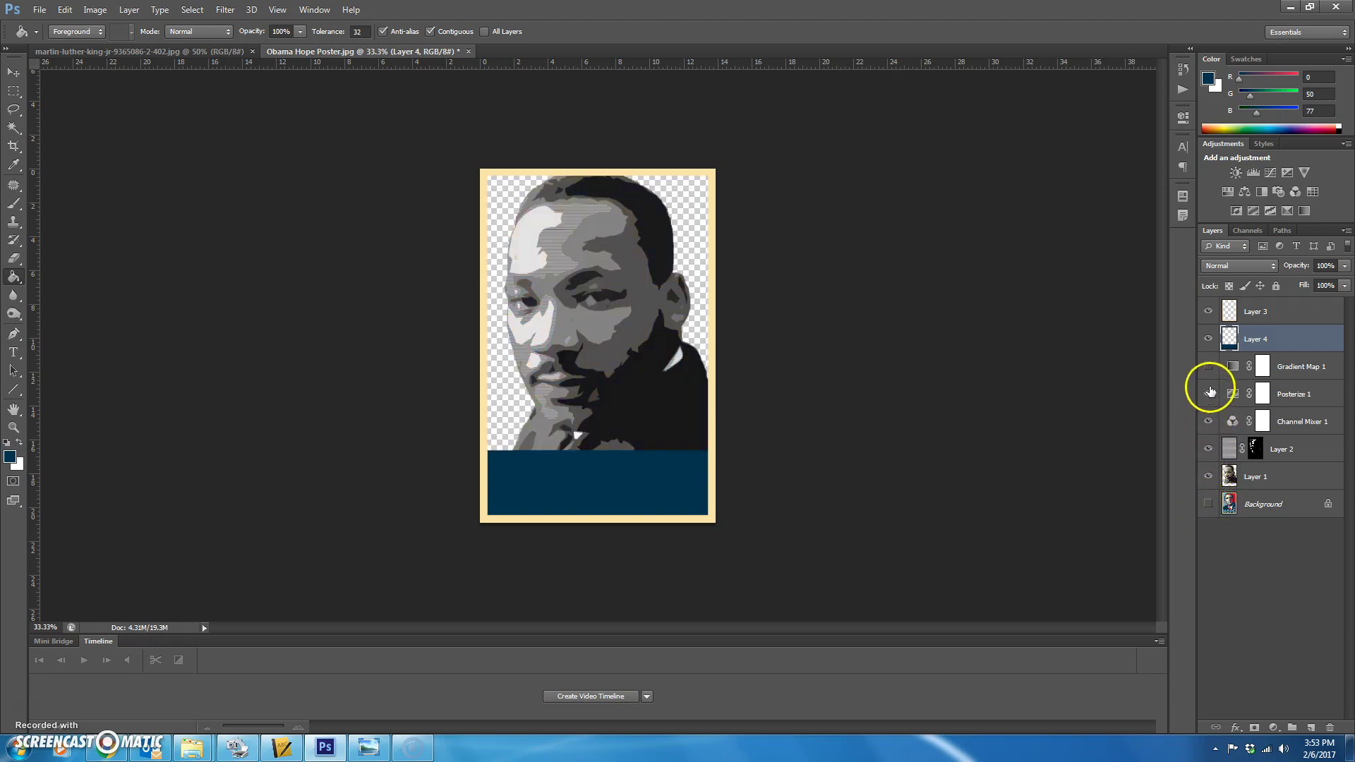
click(1208, 394)
click(1209, 366)
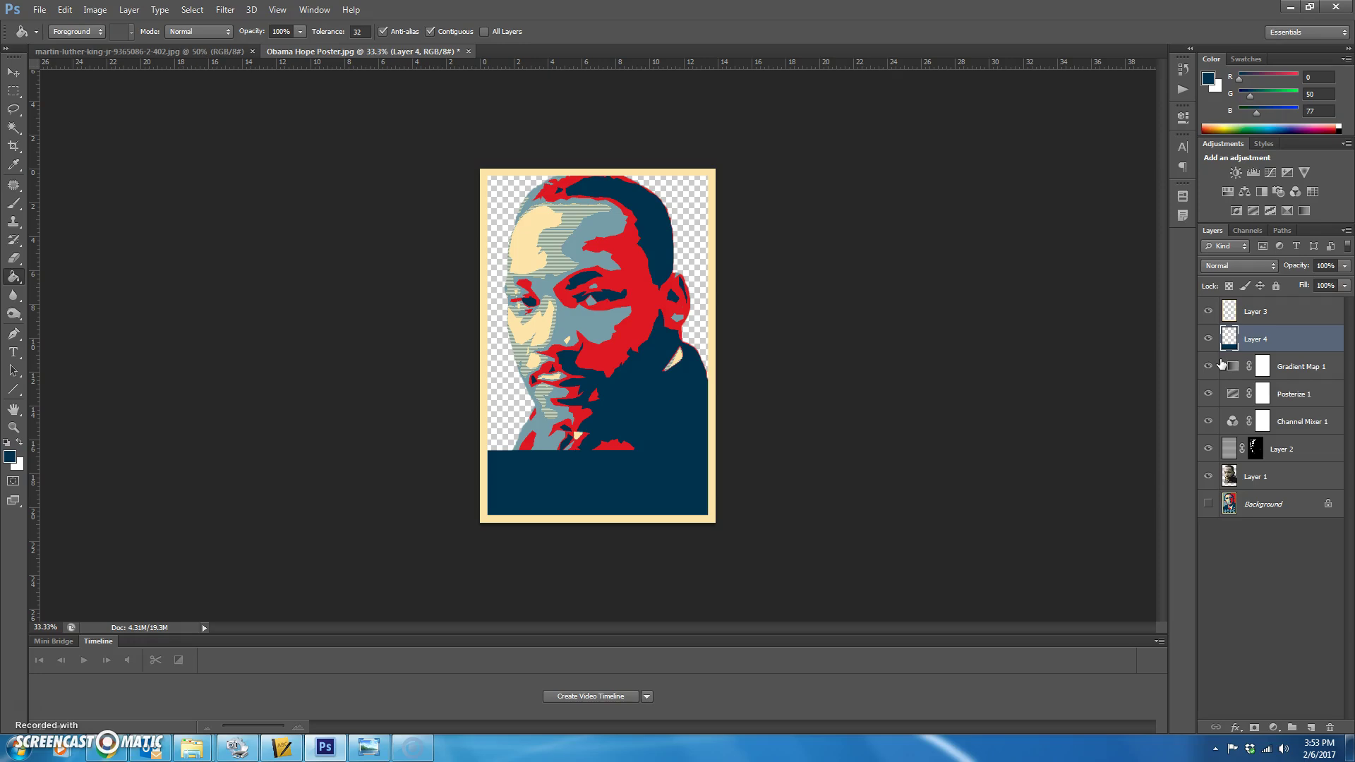
Hide Gradient Map 1, Posterize 1, Channel Mixer 1, Layer 2 and Layer 1, showing the Background poster
click(1209, 366)
click(1210, 395)
click(1208, 421)
click(1208, 449)
click(1208, 477)
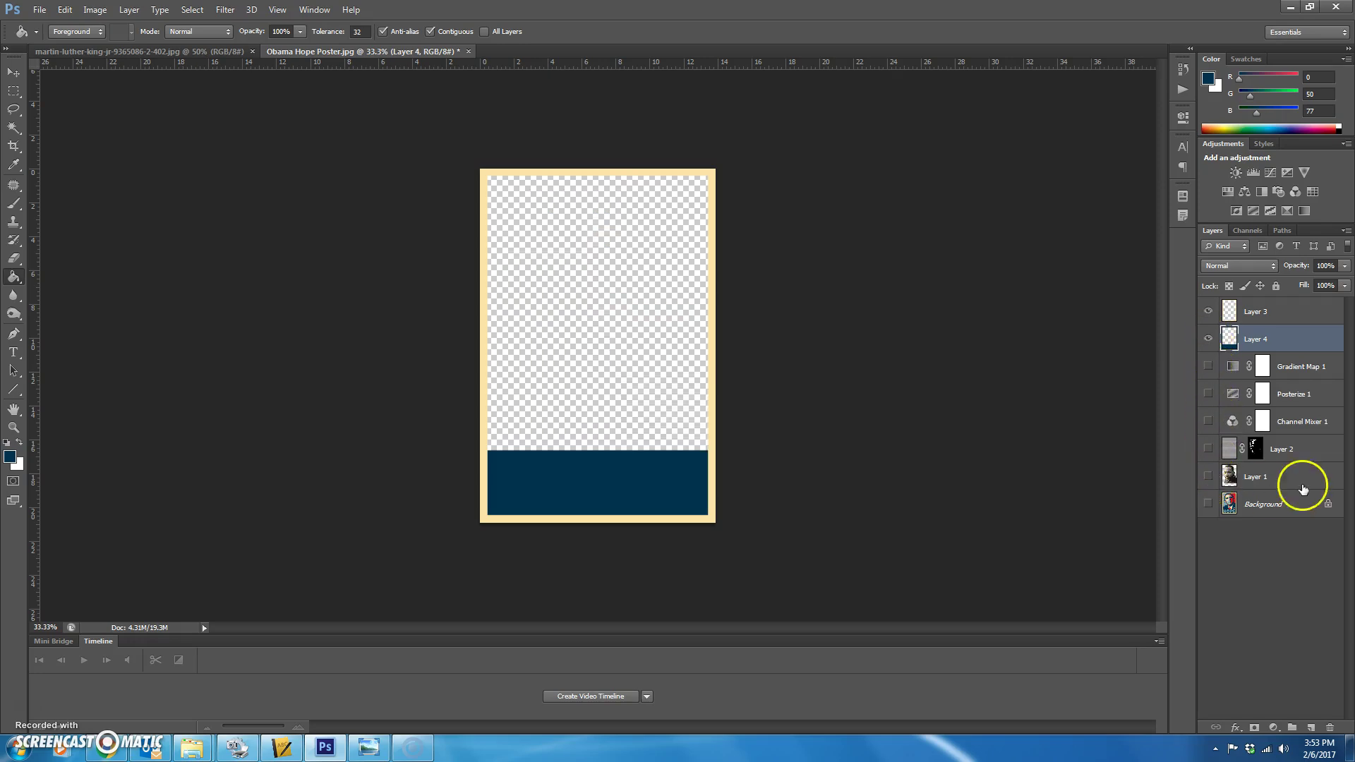
click(1209, 504)
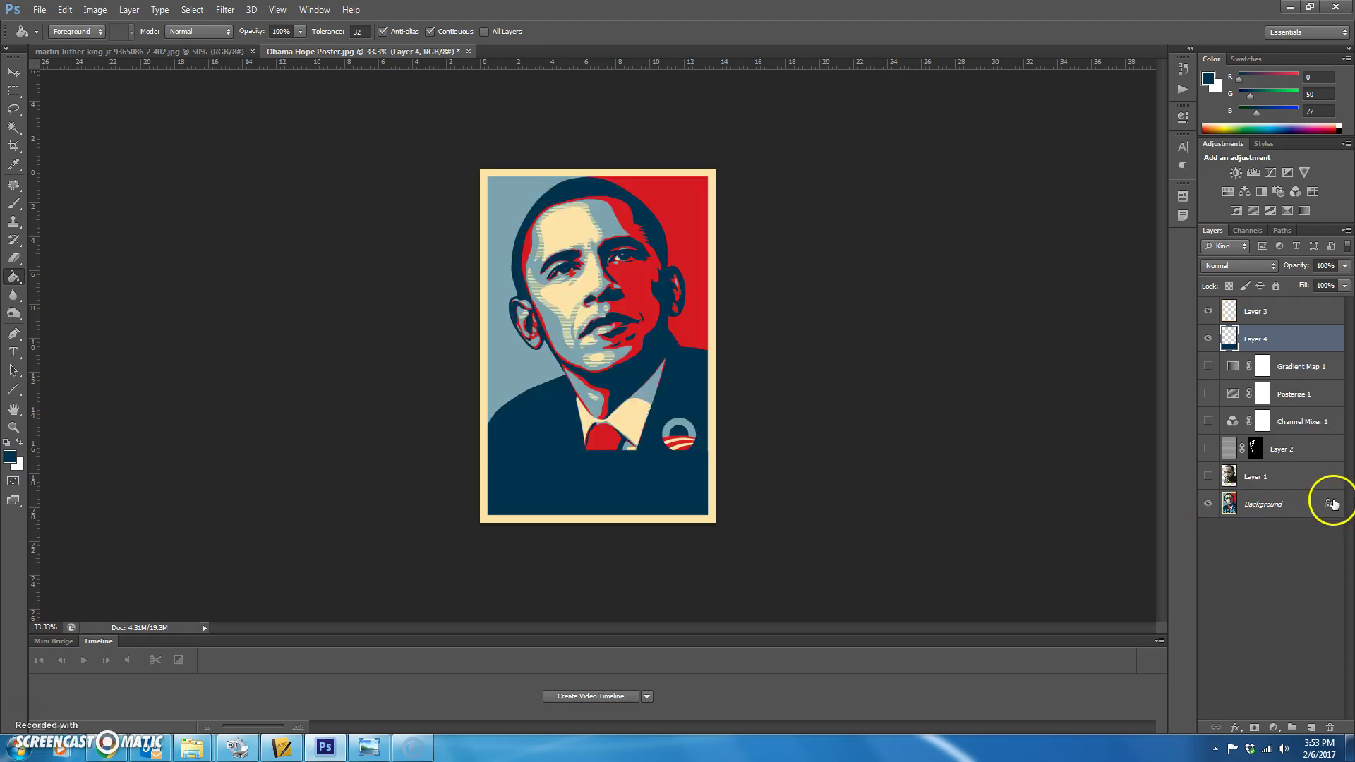
click(1289, 506)
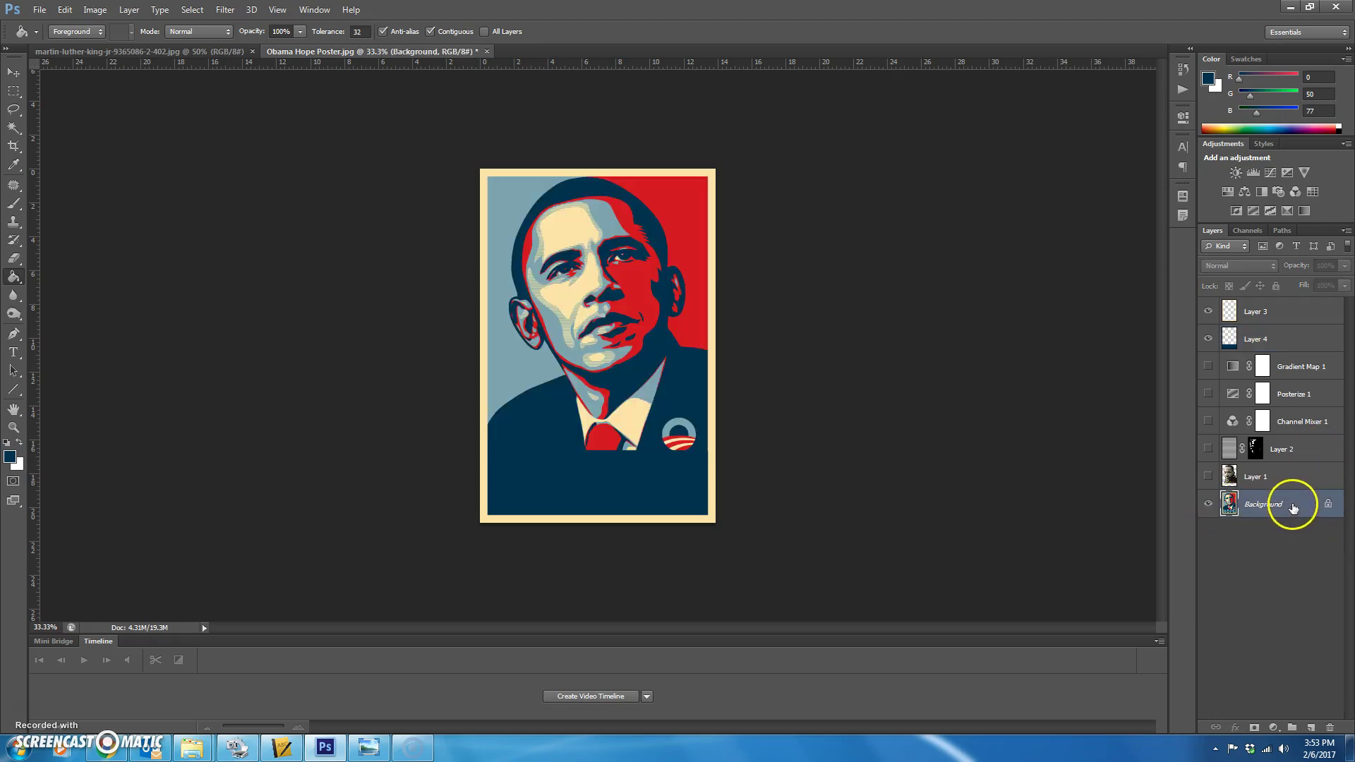
click(1298, 472)
click(1310, 454)
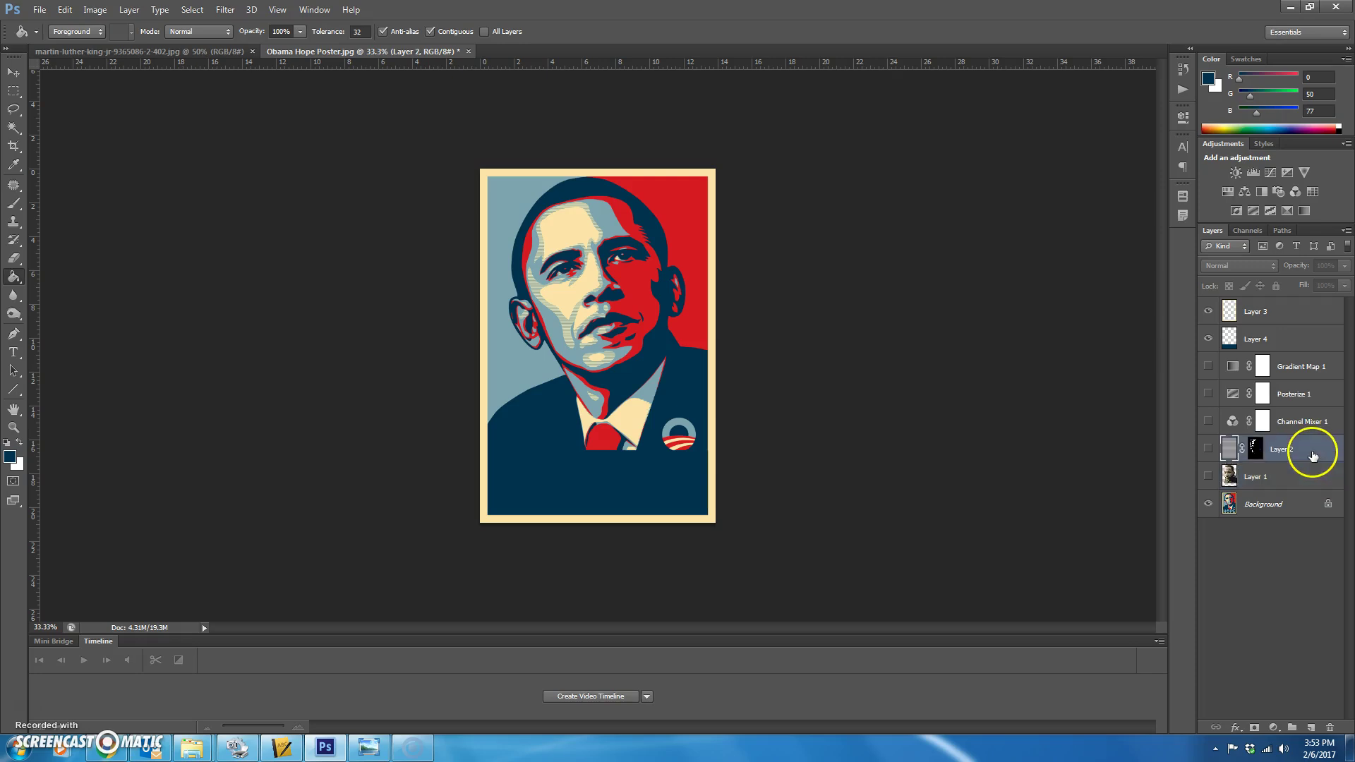
Add Layer 5 above Layer 1, marquee the poster's left half, and reset colours to black and white
click(1301, 479)
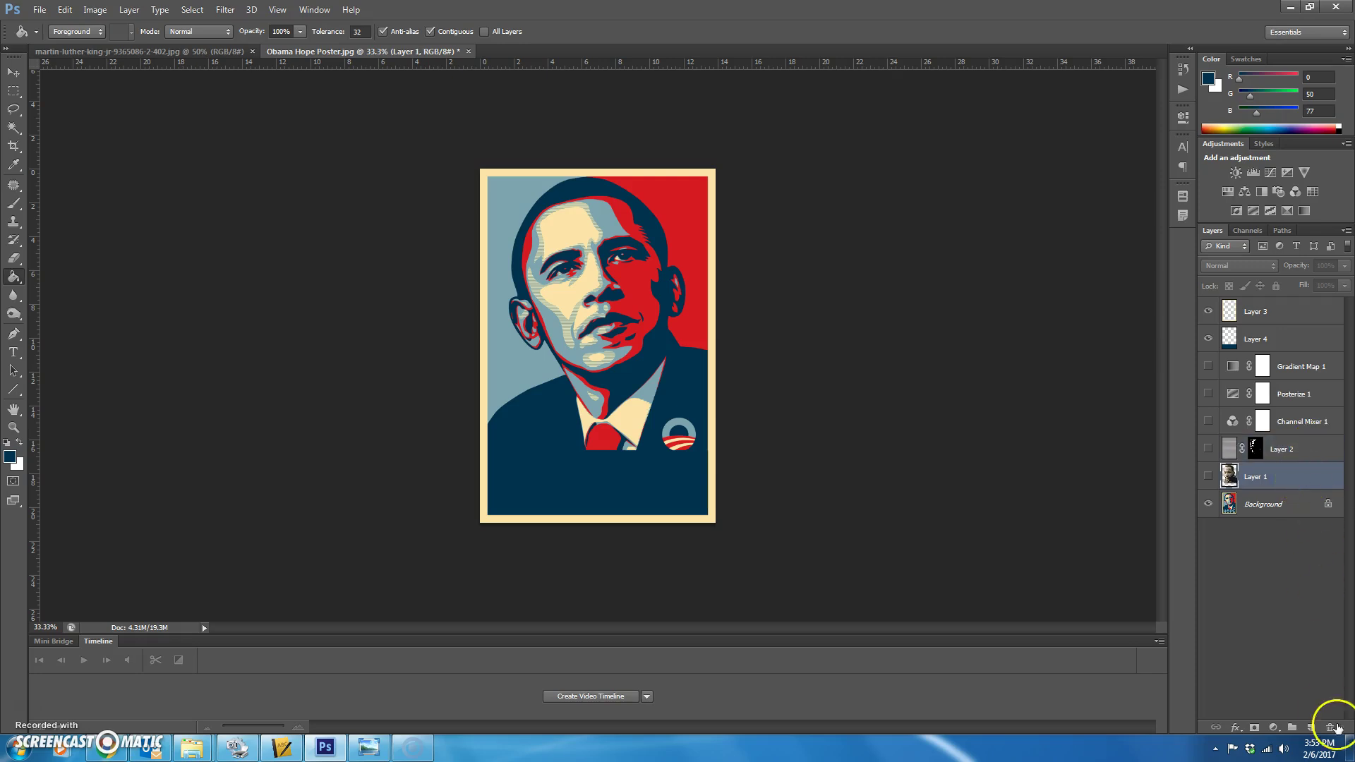
click(1307, 727)
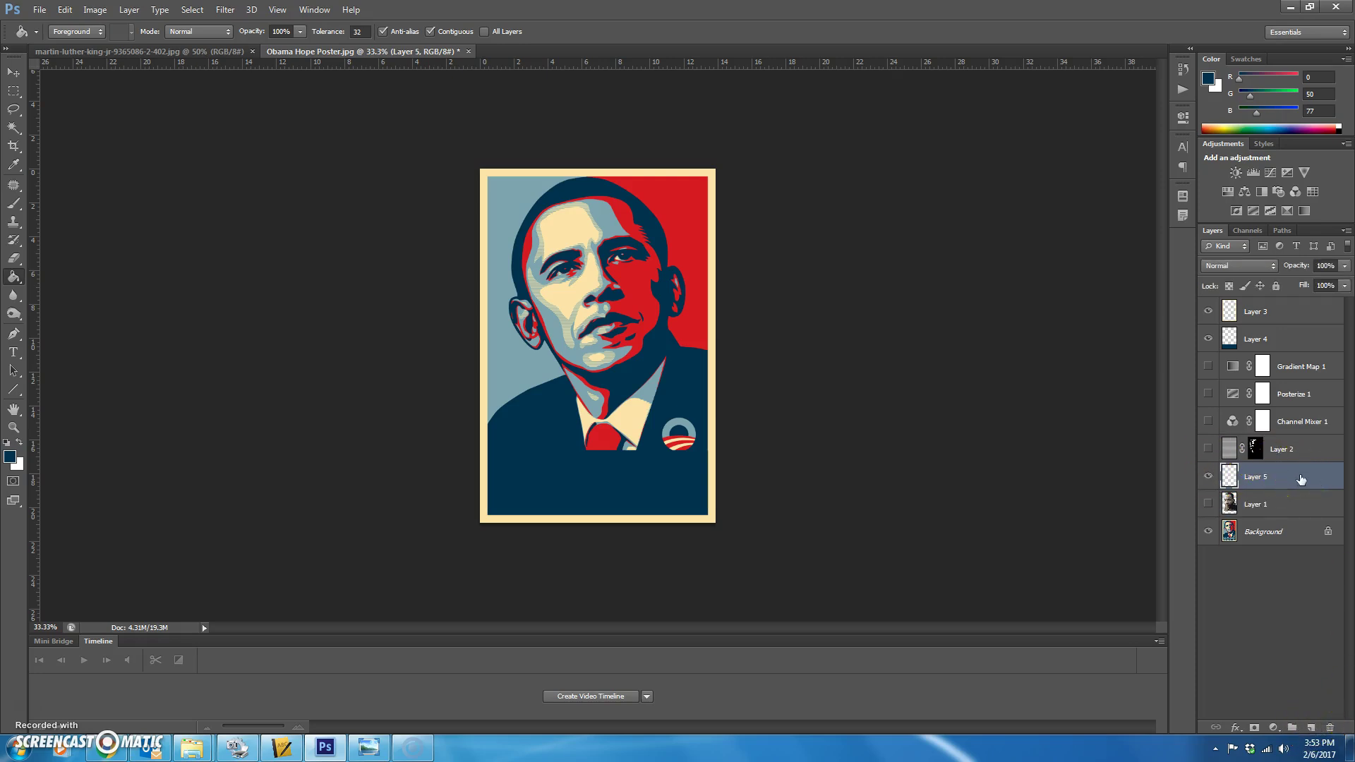
click(749, 349)
click(14, 91)
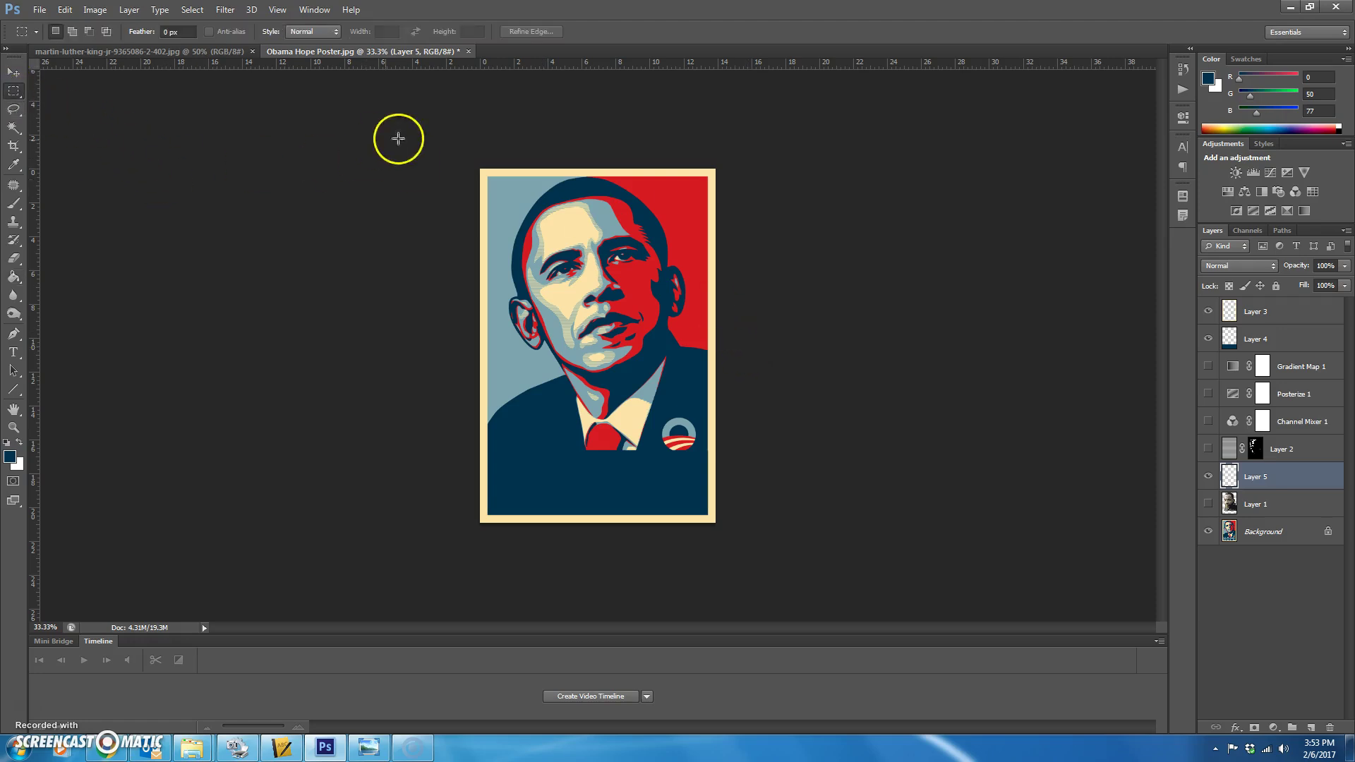
drag(481, 169, 586, 594)
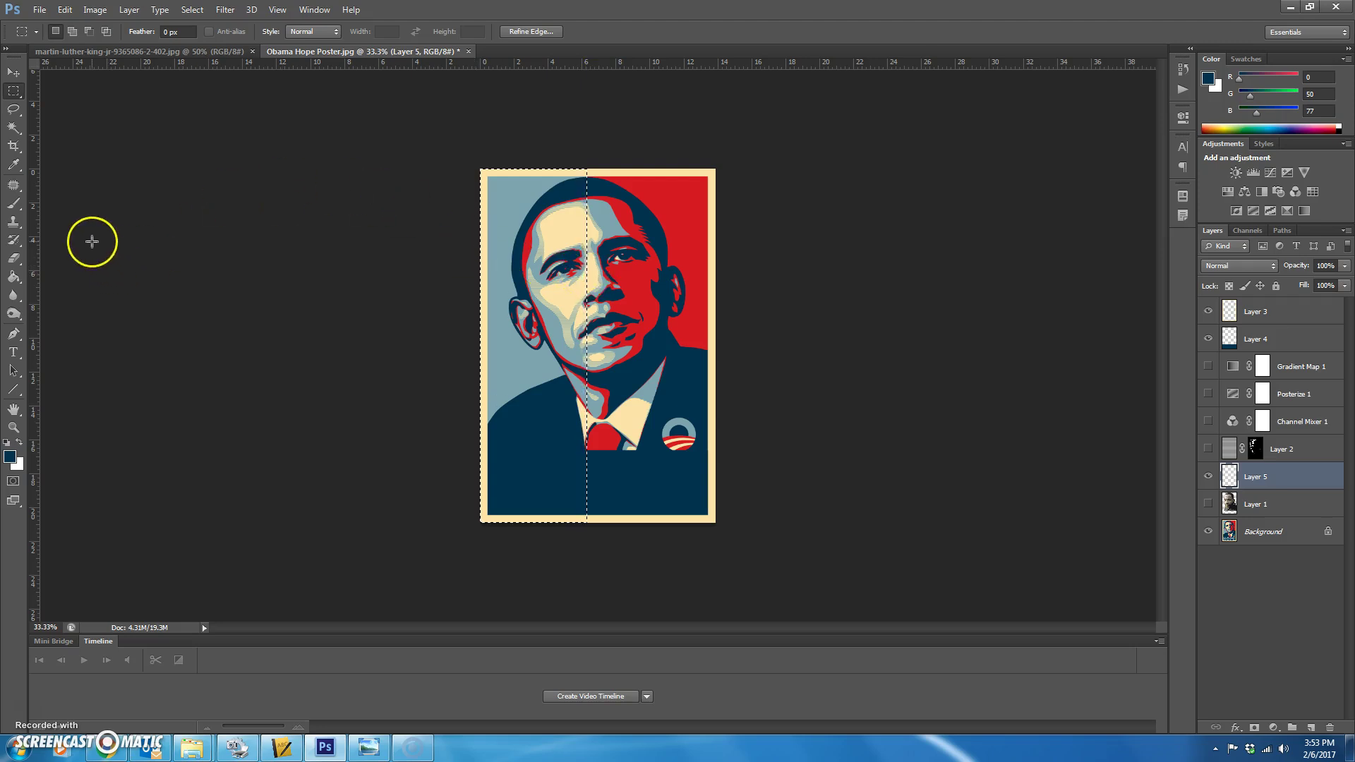
click(5, 443)
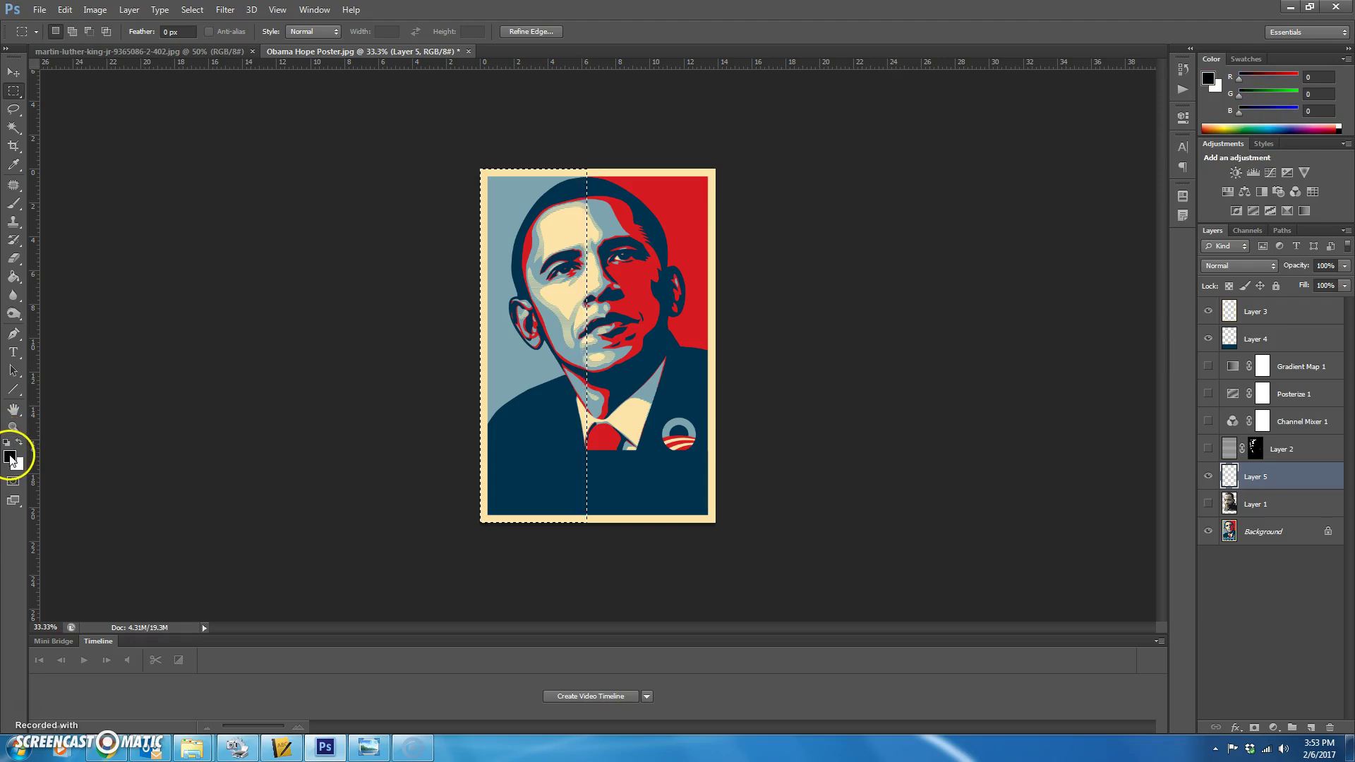
Set the foreground to mid-grey (brightness 50) and fill the left-half selection on Layer 5
click(10, 457)
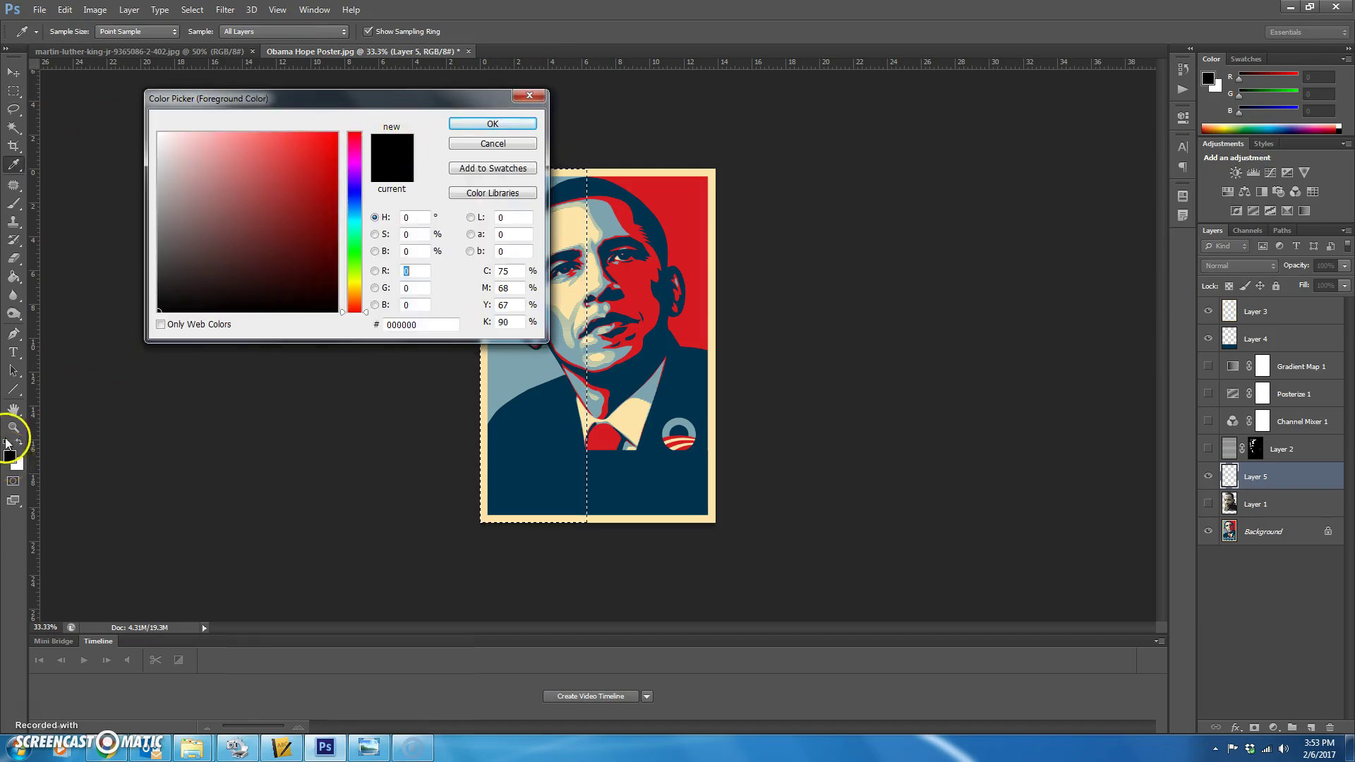
click(417, 252)
text(50)
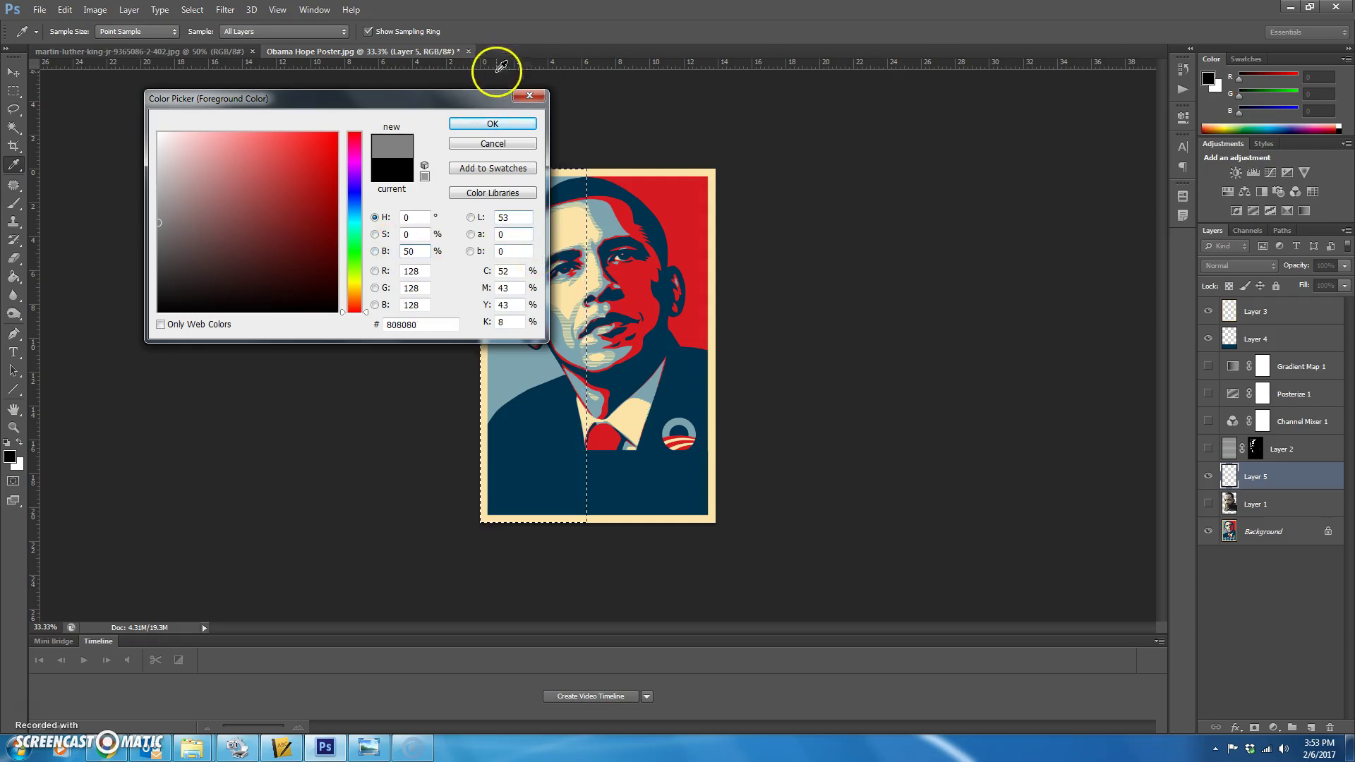
click(503, 127)
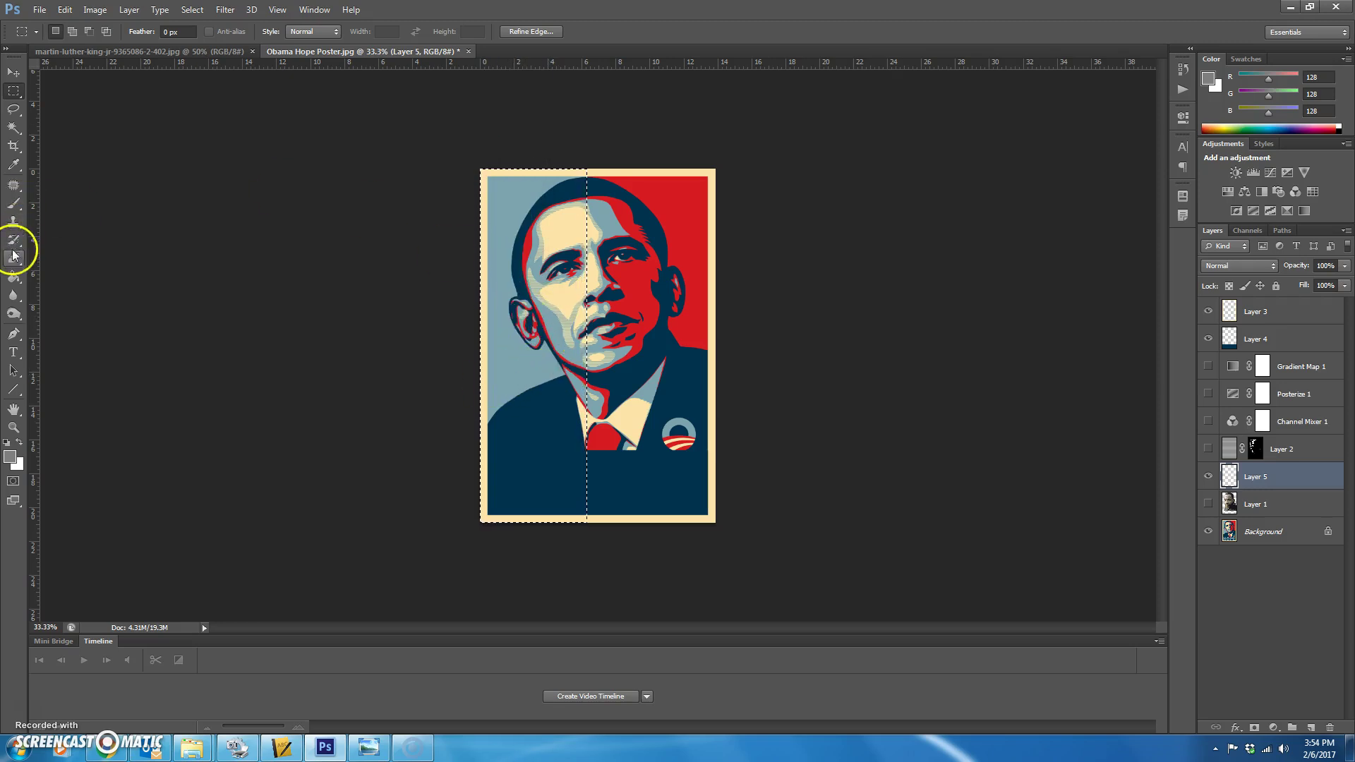
click(14, 278)
click(501, 289)
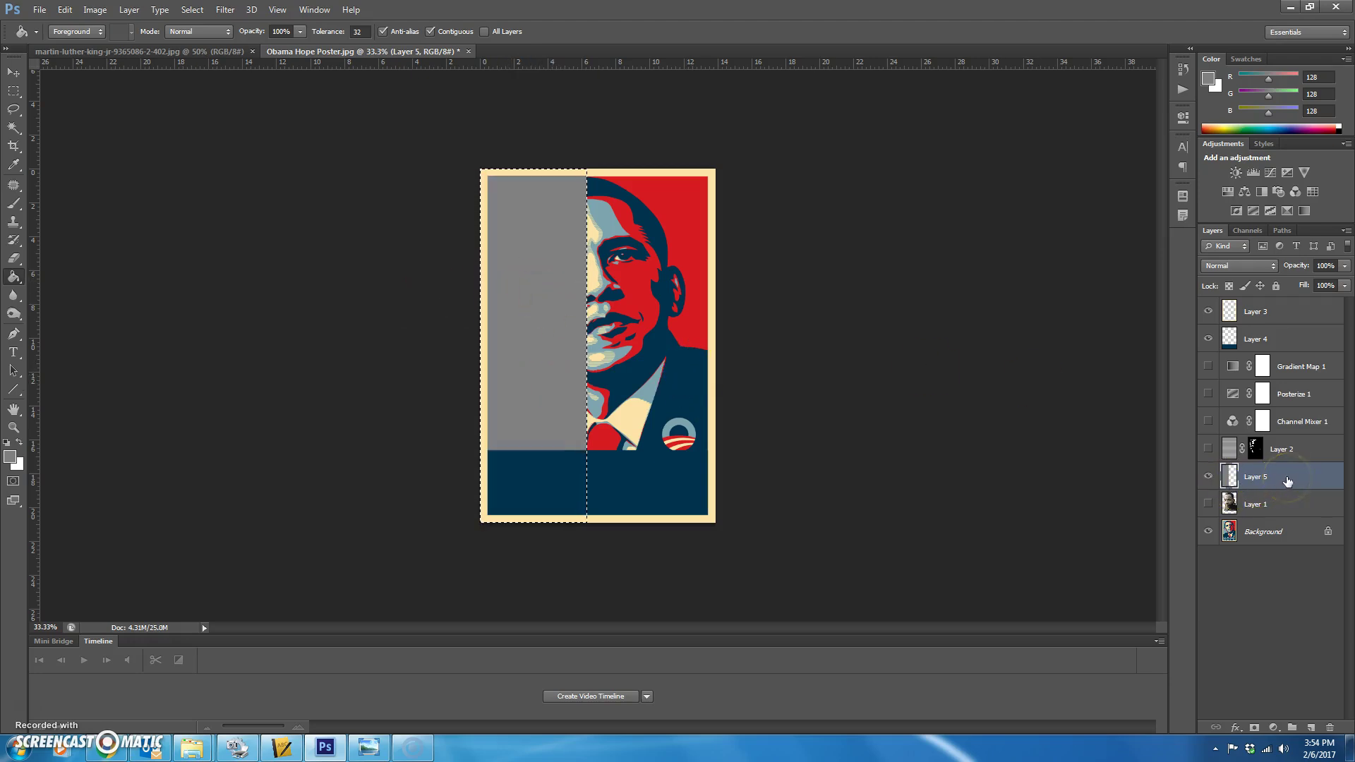
Briefly show, then hide, the Channel Mixer 1, Posterize 1 and Gradient Map 1 adjustments
click(1208, 421)
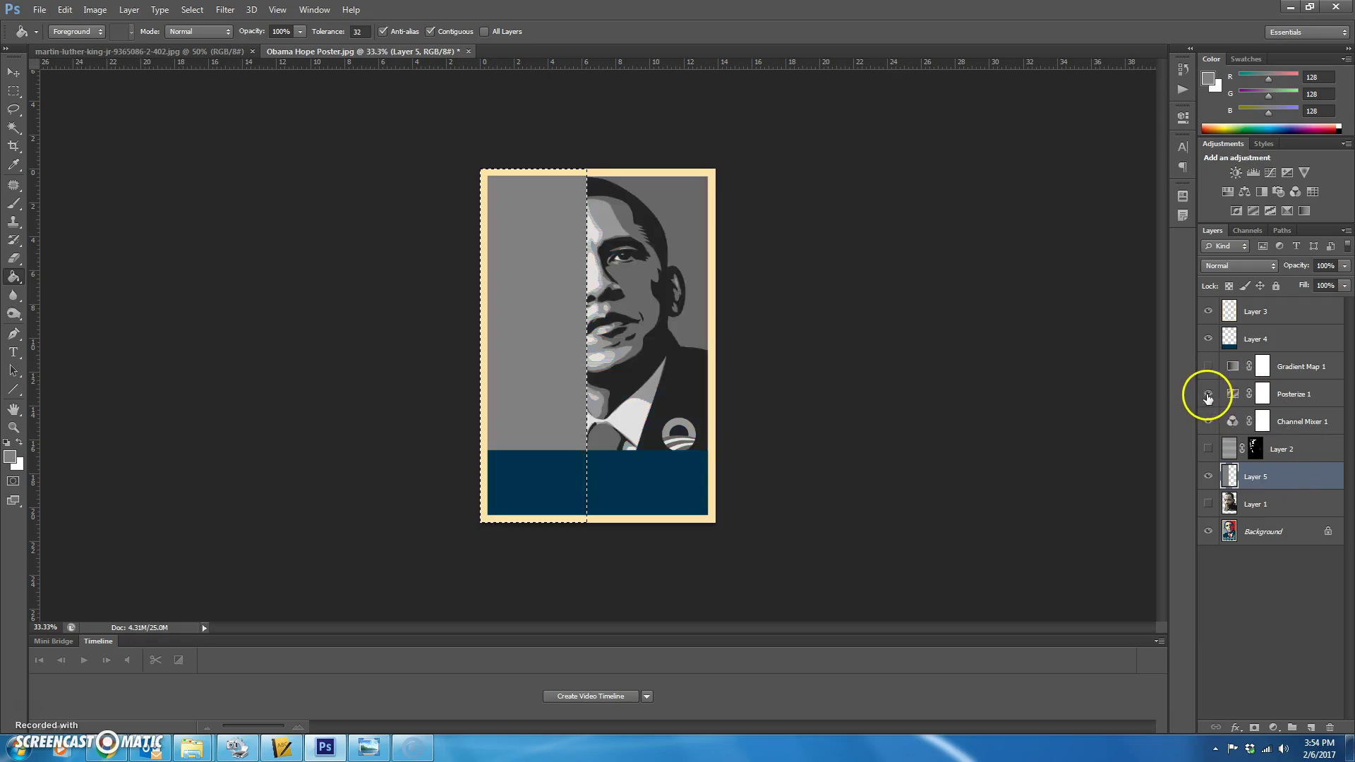
click(1208, 394)
click(1208, 366)
click(1208, 366)
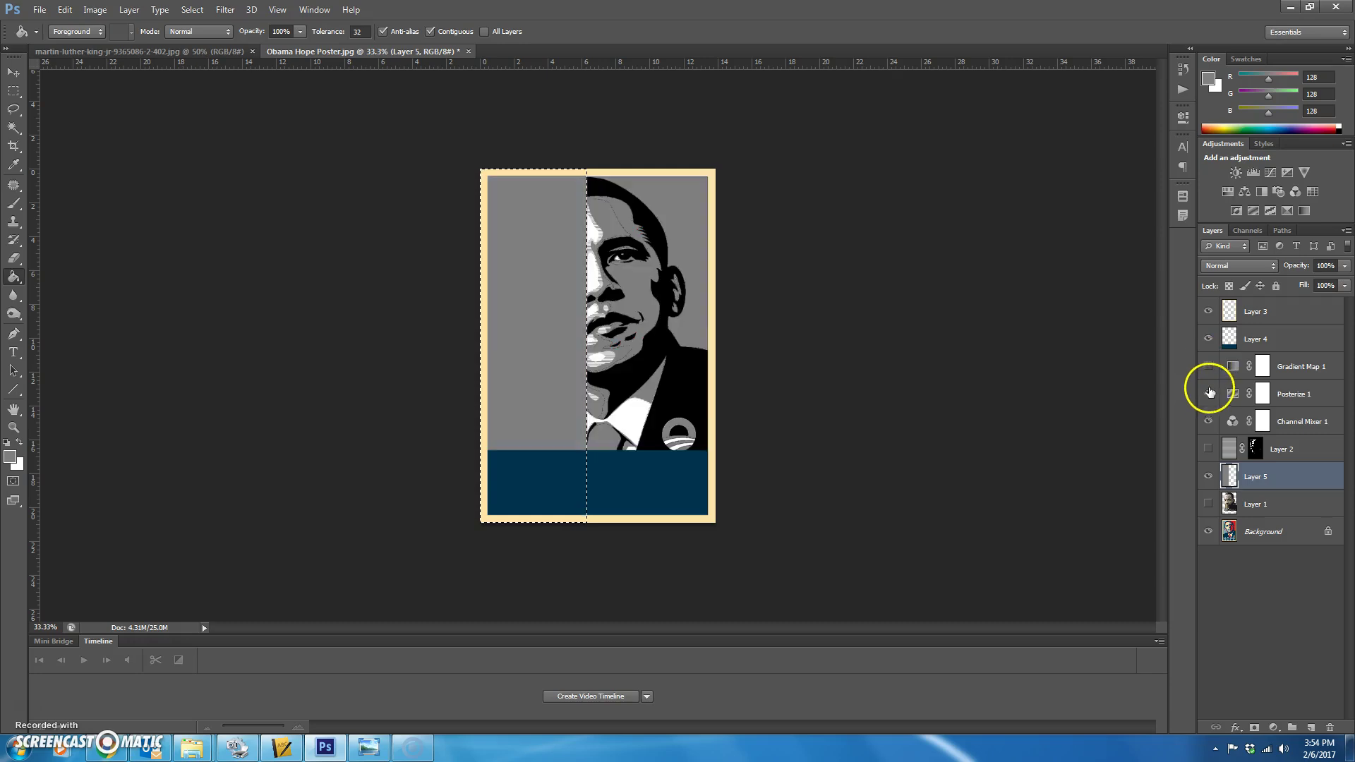
click(1209, 393)
click(1209, 421)
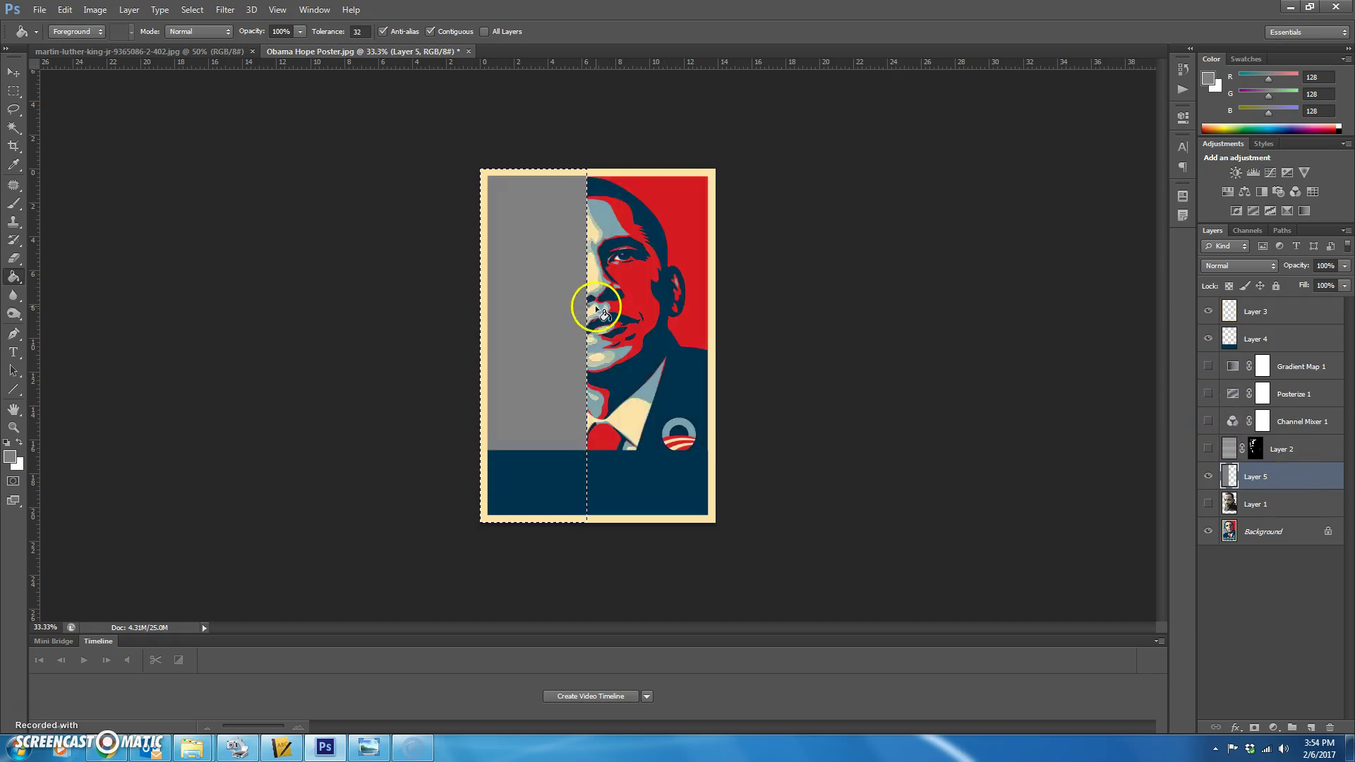
Invert the selection to the right half and fill it with dark grey 404040 (brightness 25)
click(190, 10)
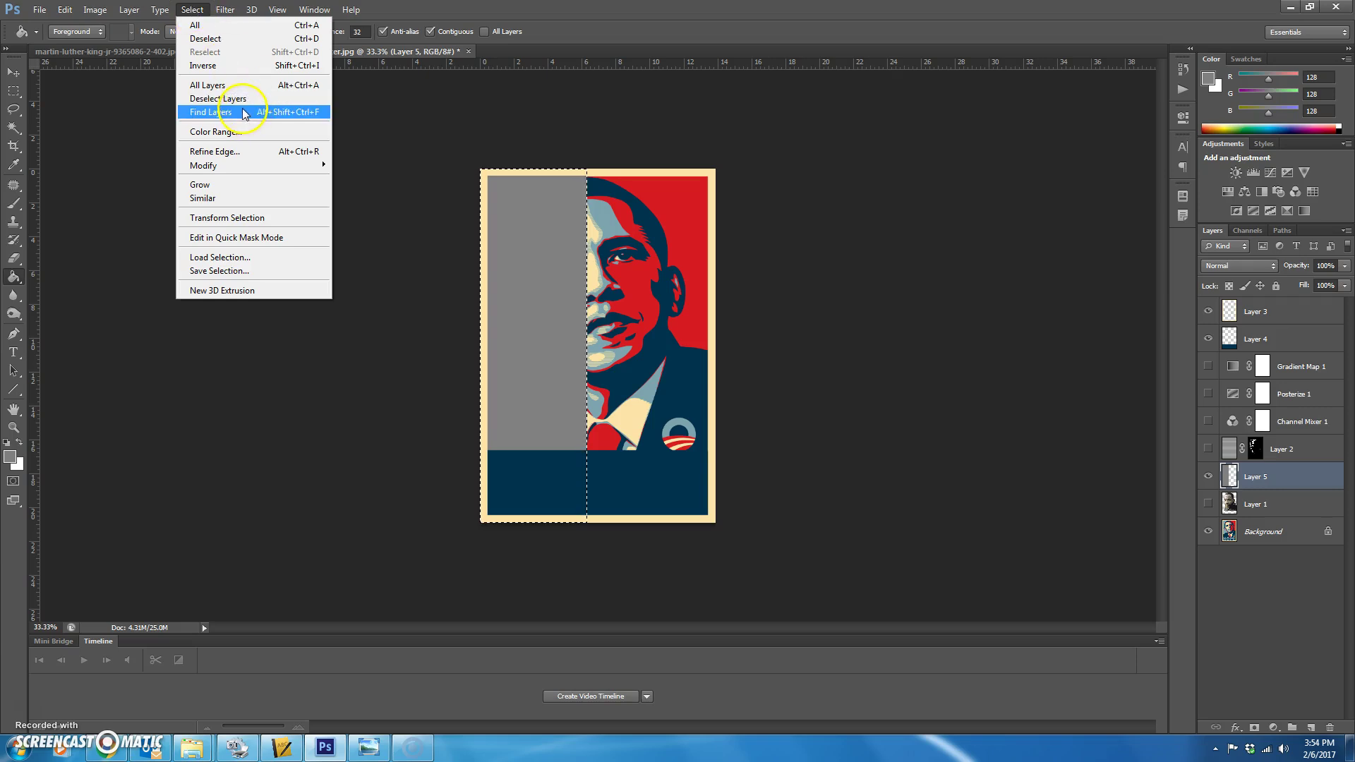
click(221, 66)
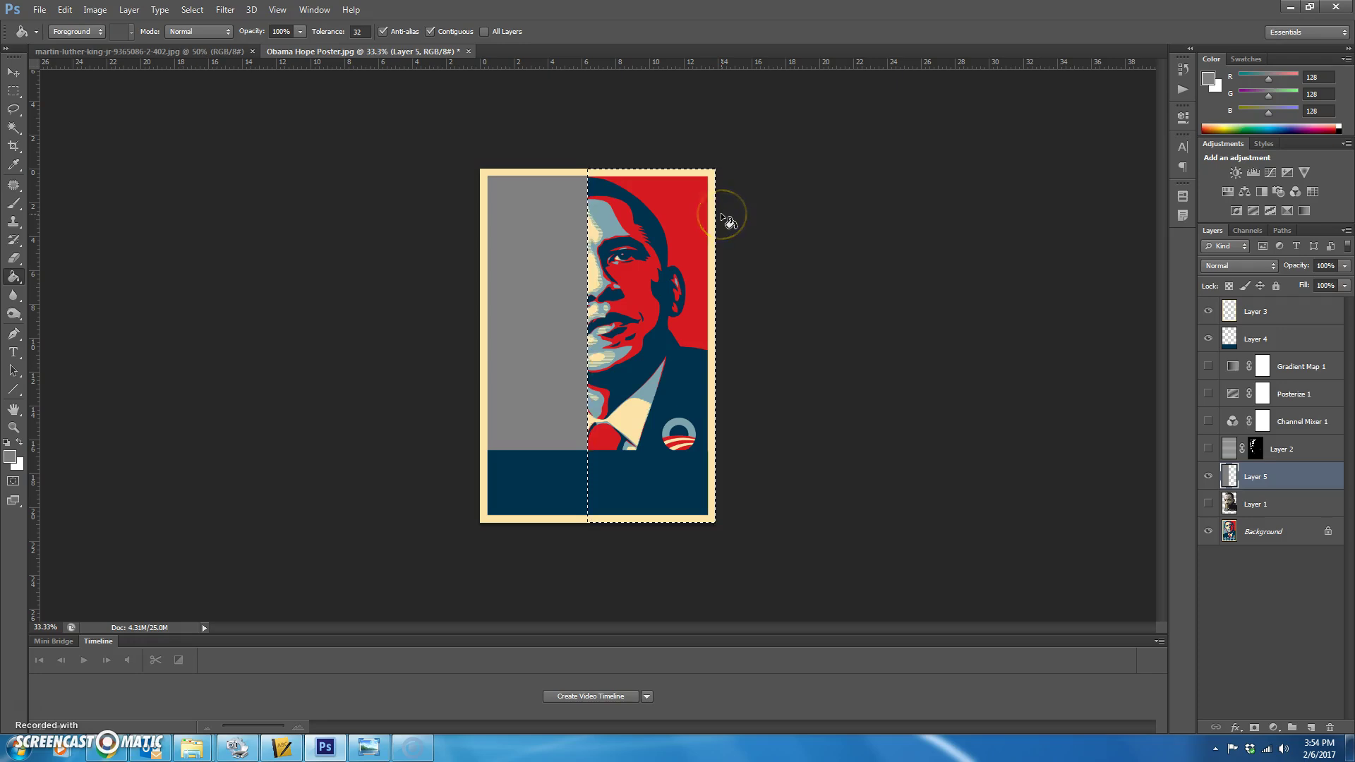
click(11, 456)
click(419, 251)
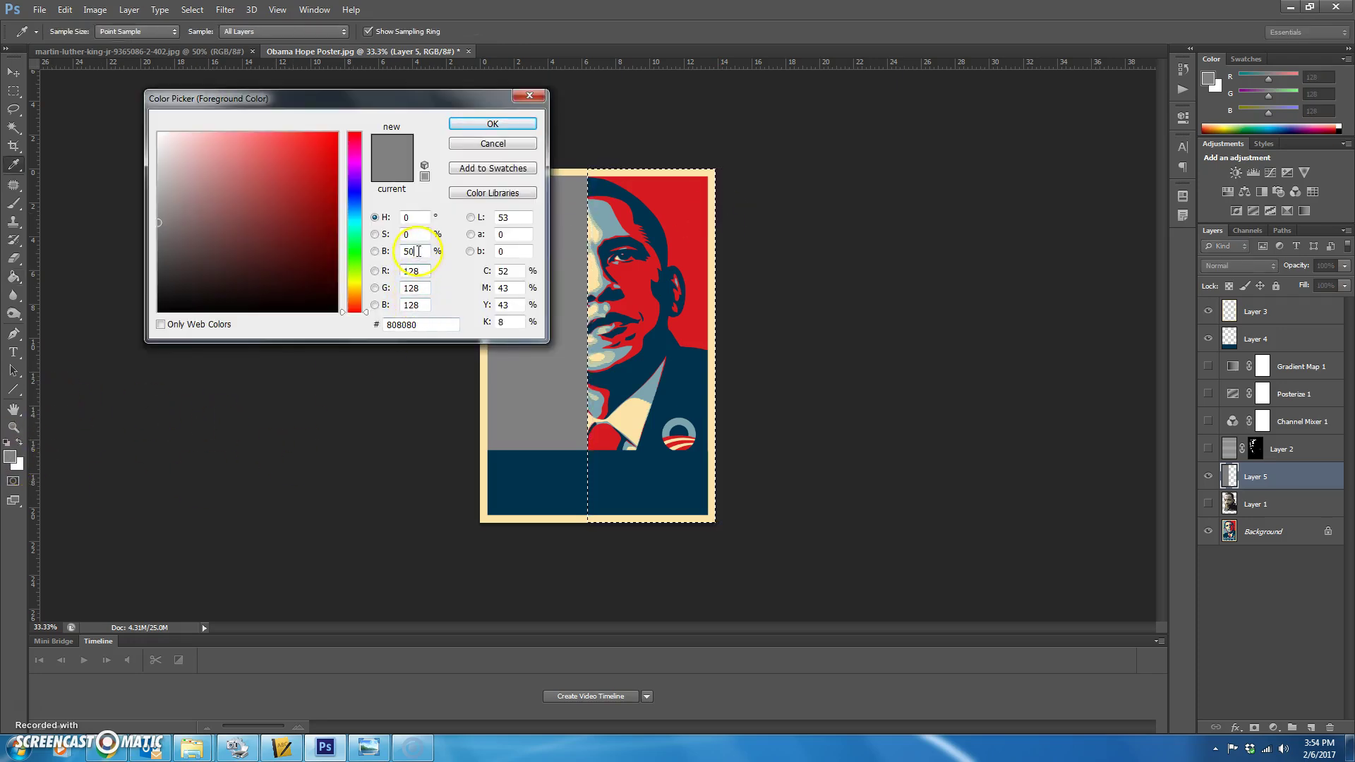
text(25)
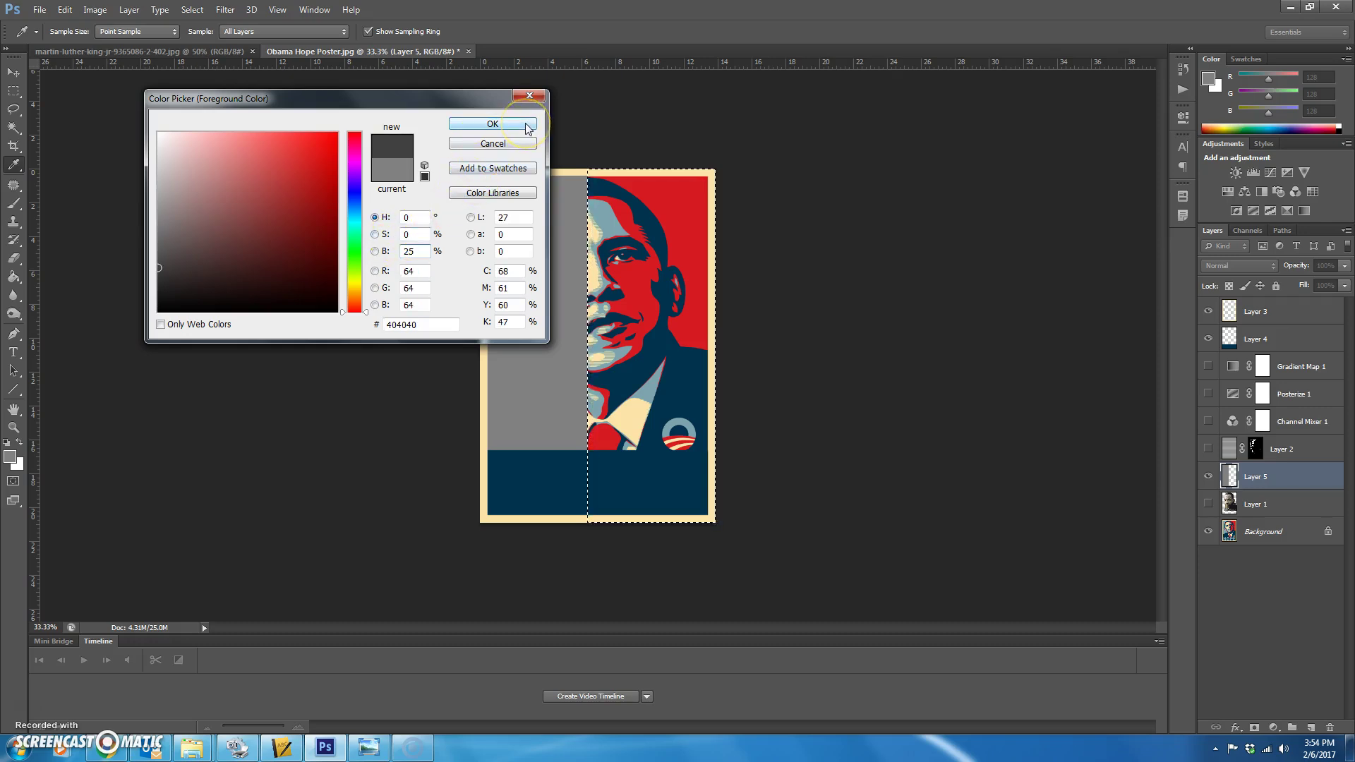
click(493, 124)
key(g)
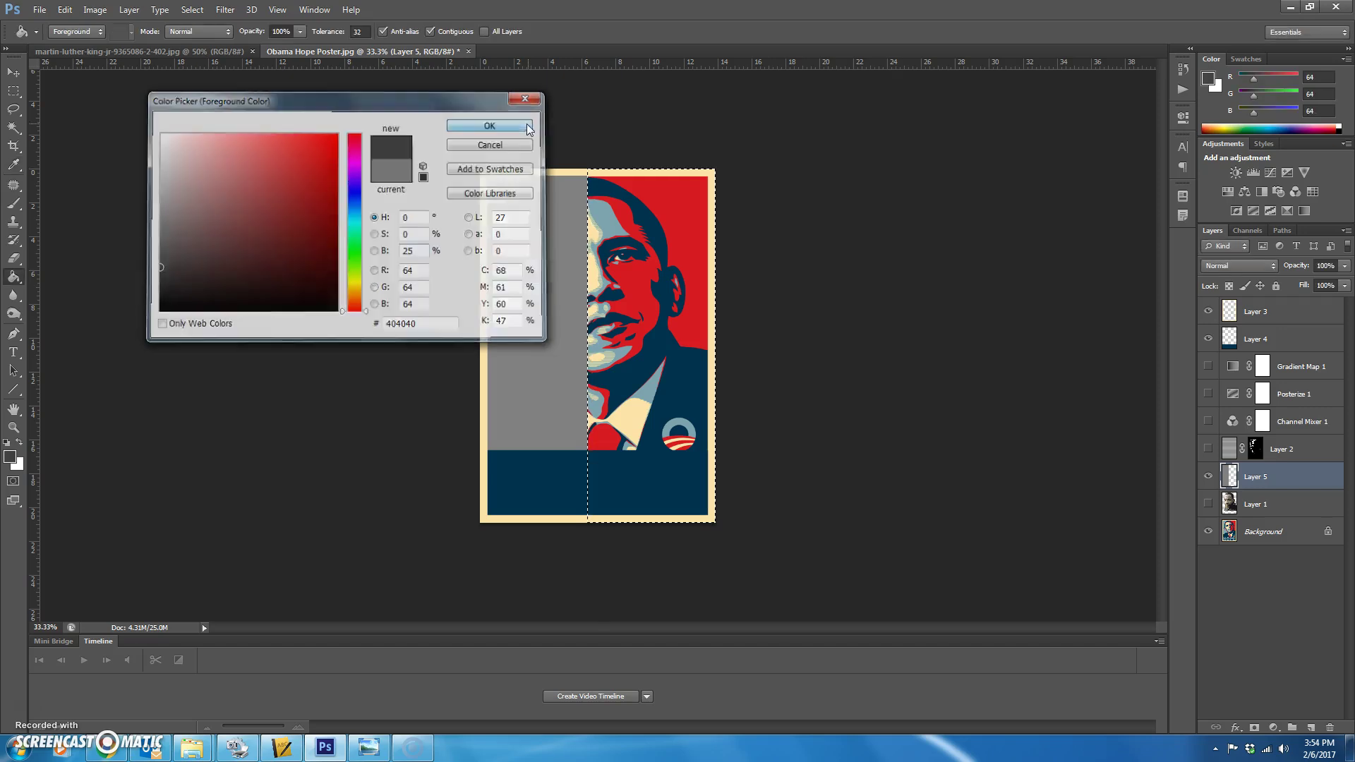
click(667, 241)
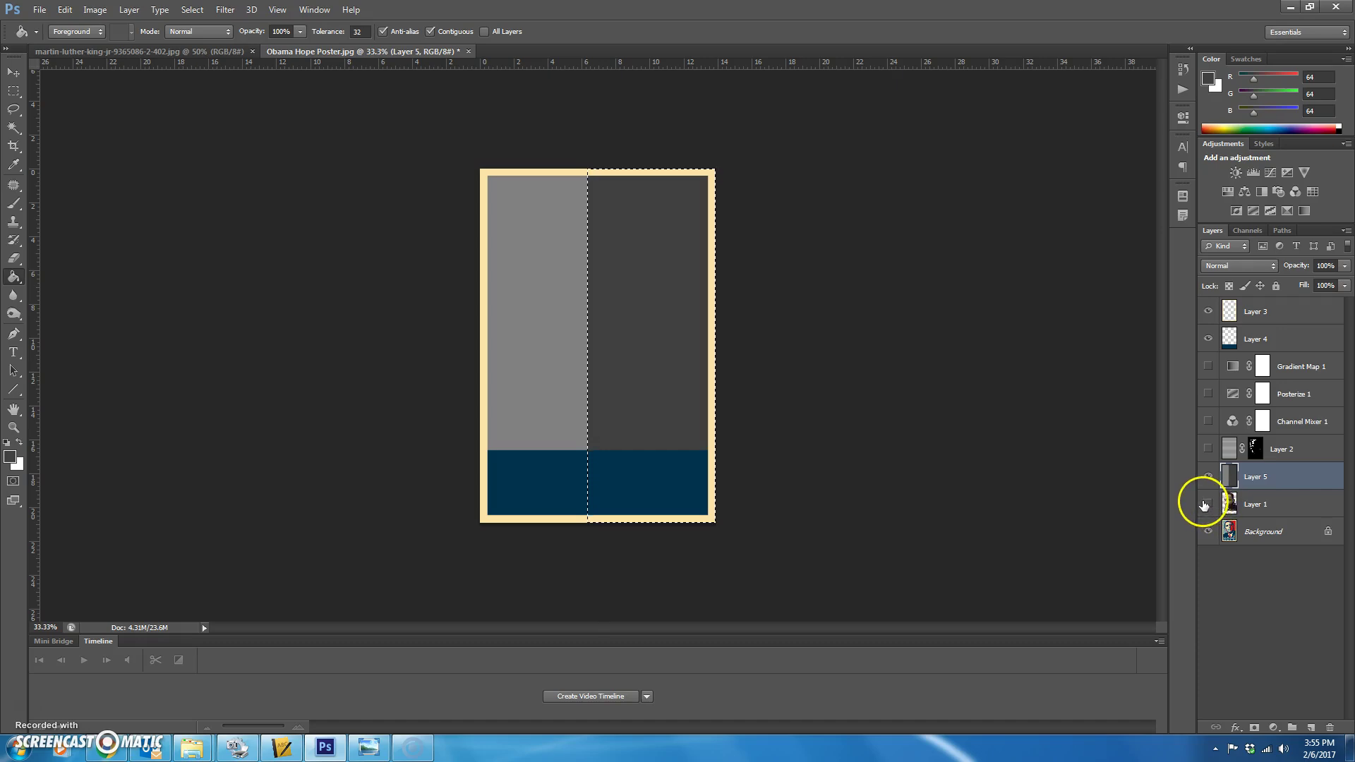
Show Layer 1, Layer 2 and Channel Mixer 1, hide the Background, and move Layer 5 below Layer 1
drag(1208, 507, 1204, 306)
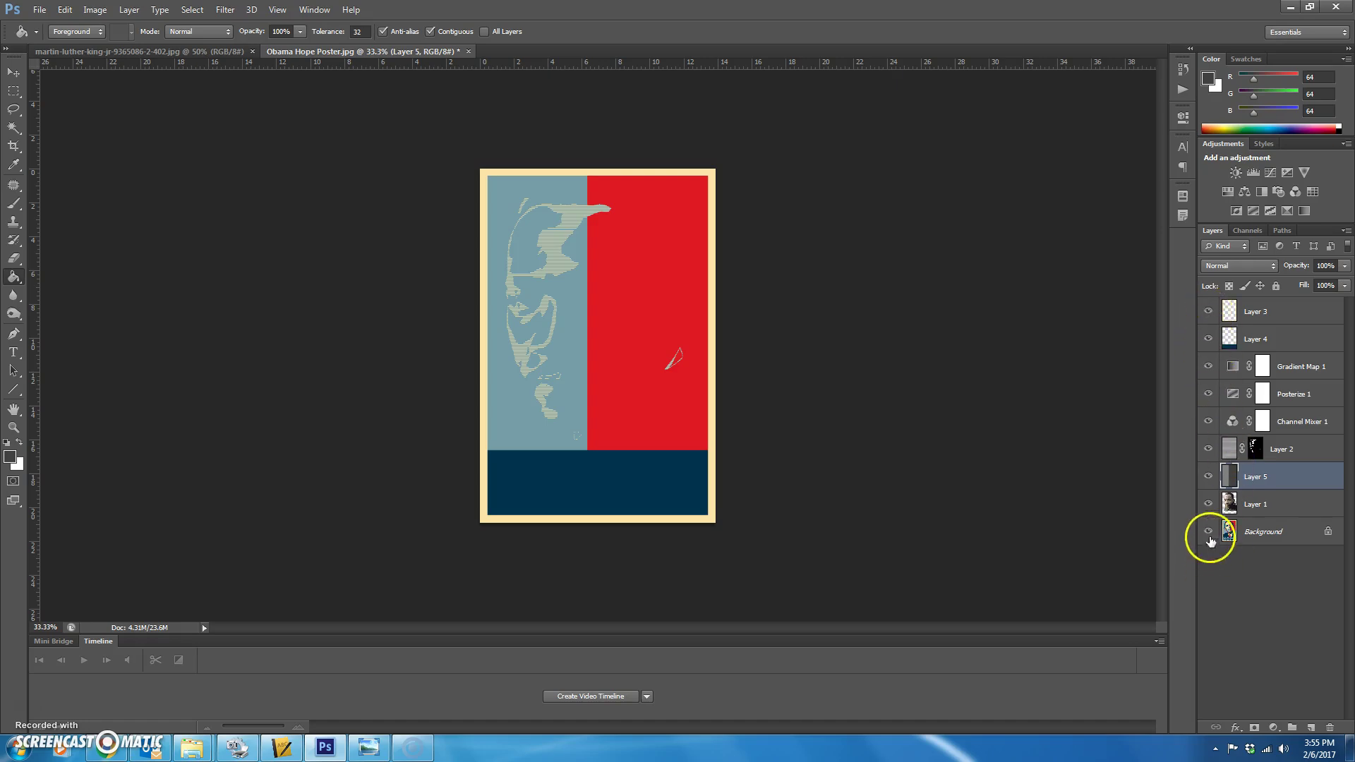
click(1209, 536)
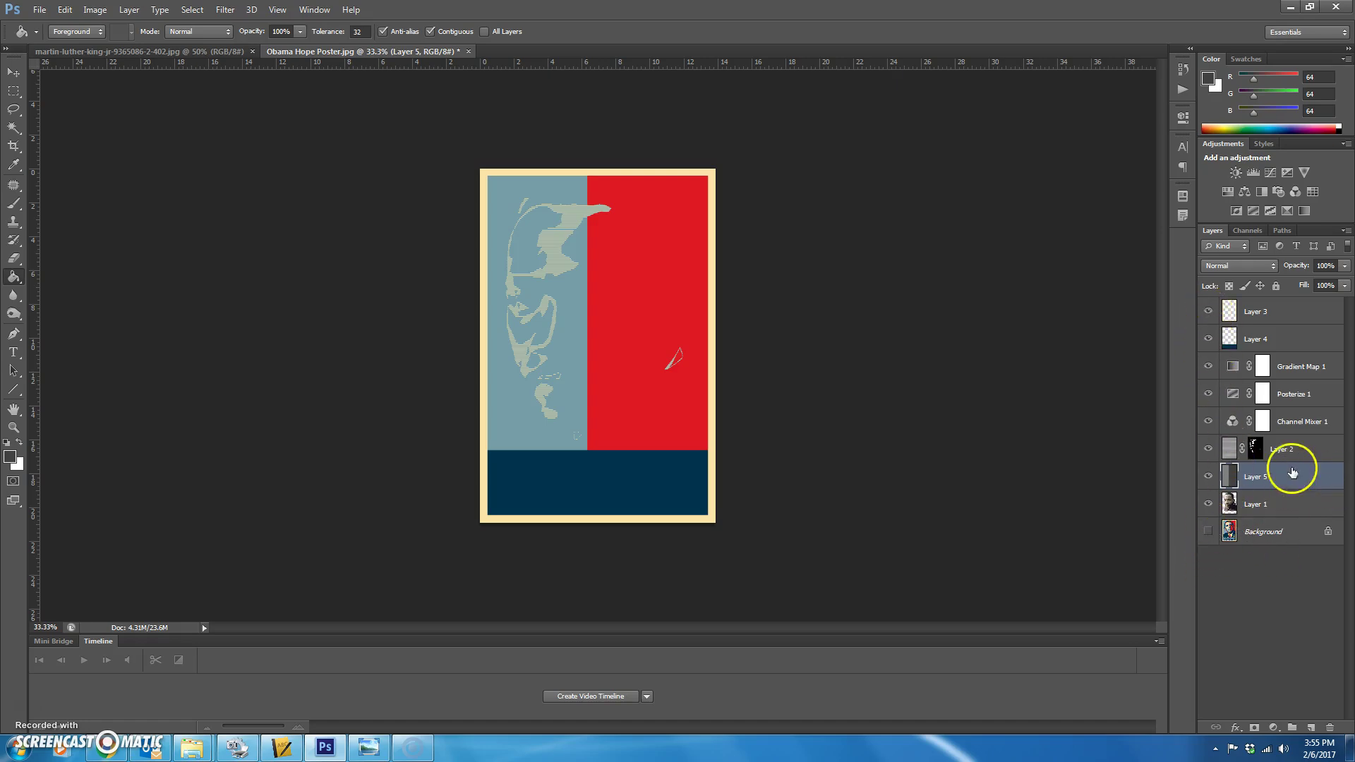
drag(1295, 473, 1301, 514)
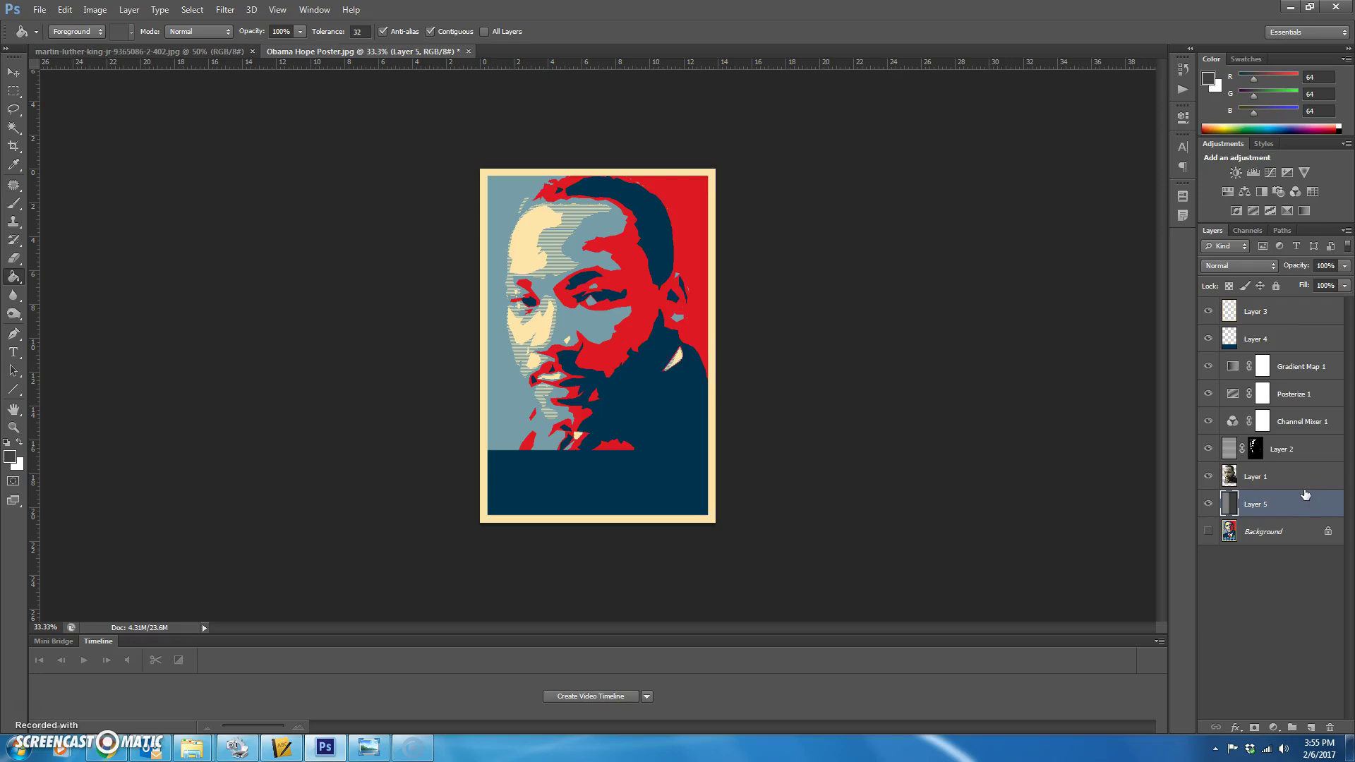
With the Type tool, sample the poster's light blue-grey #769ea7 as the text colour
click(1293, 534)
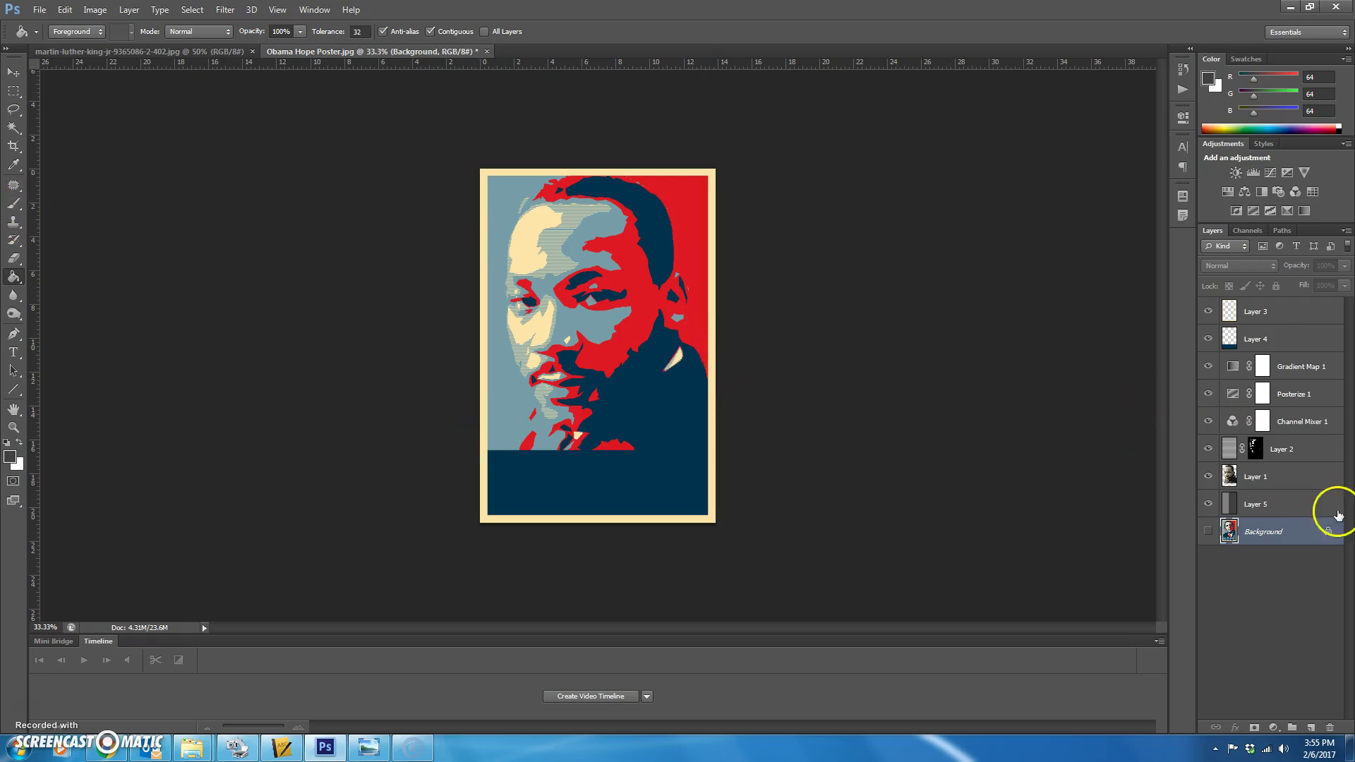
click(1277, 311)
click(464, 383)
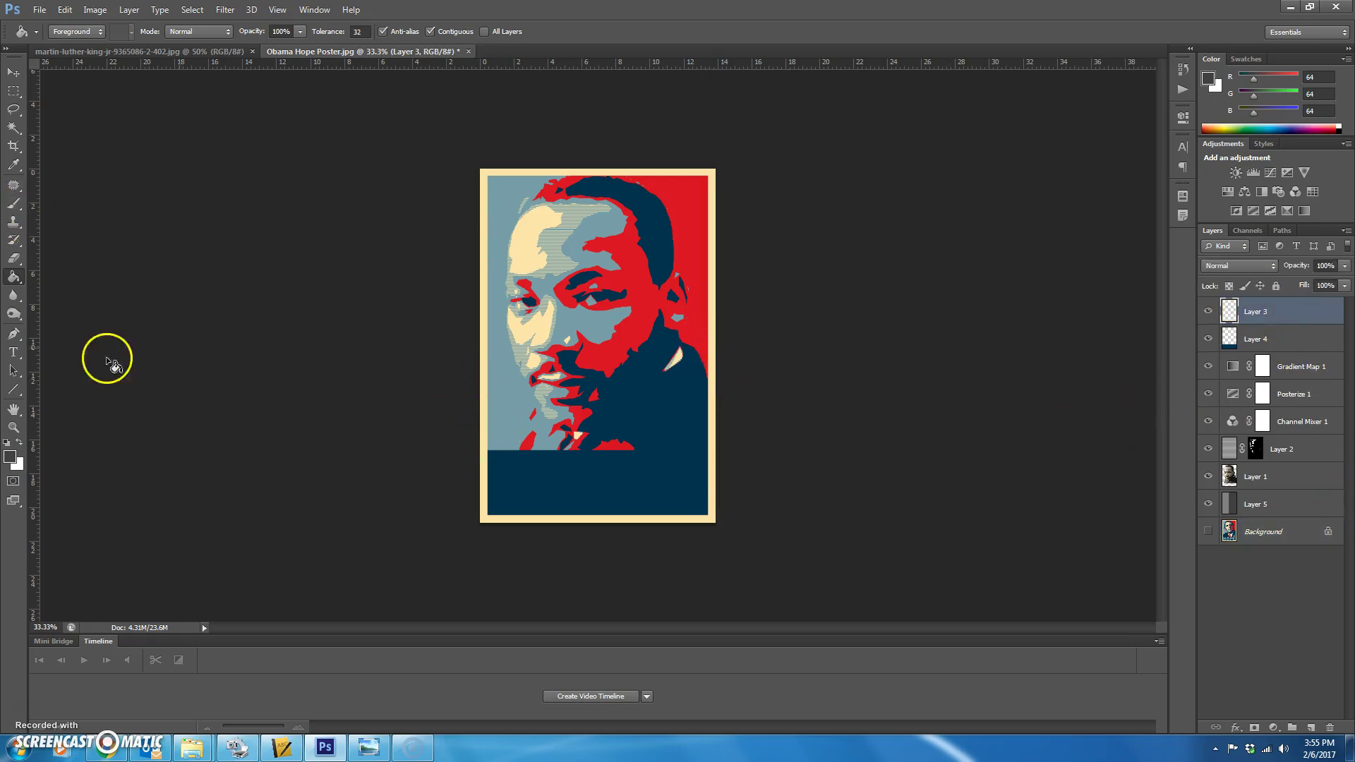
click(12, 352)
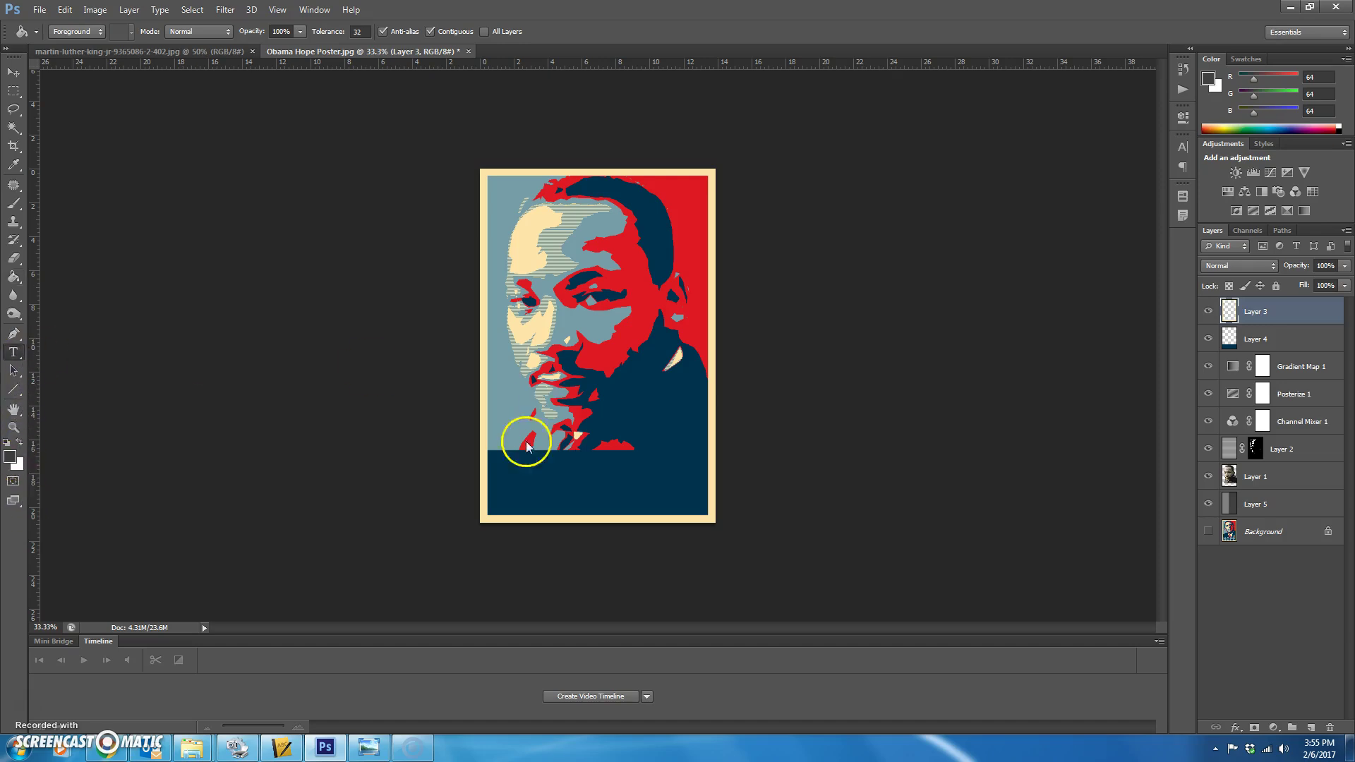
click(523, 446)
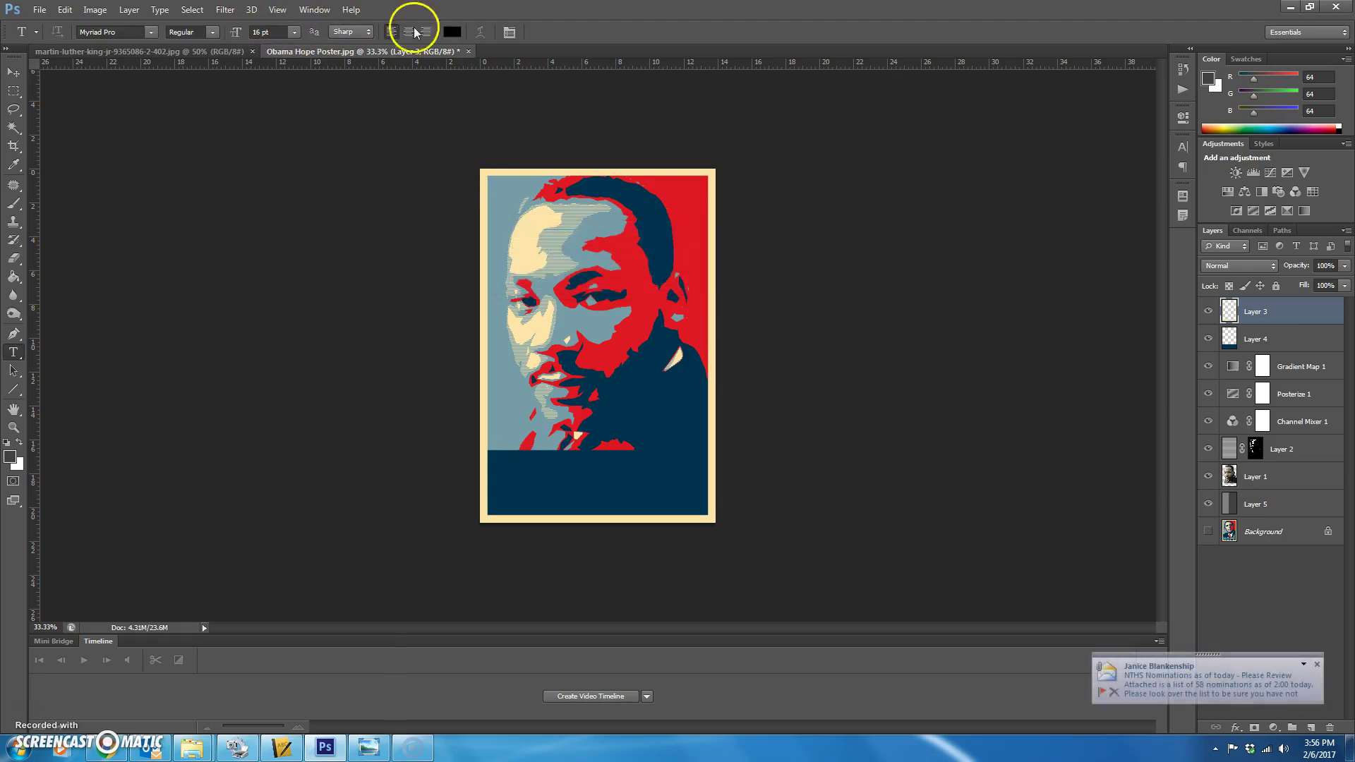
click(451, 31)
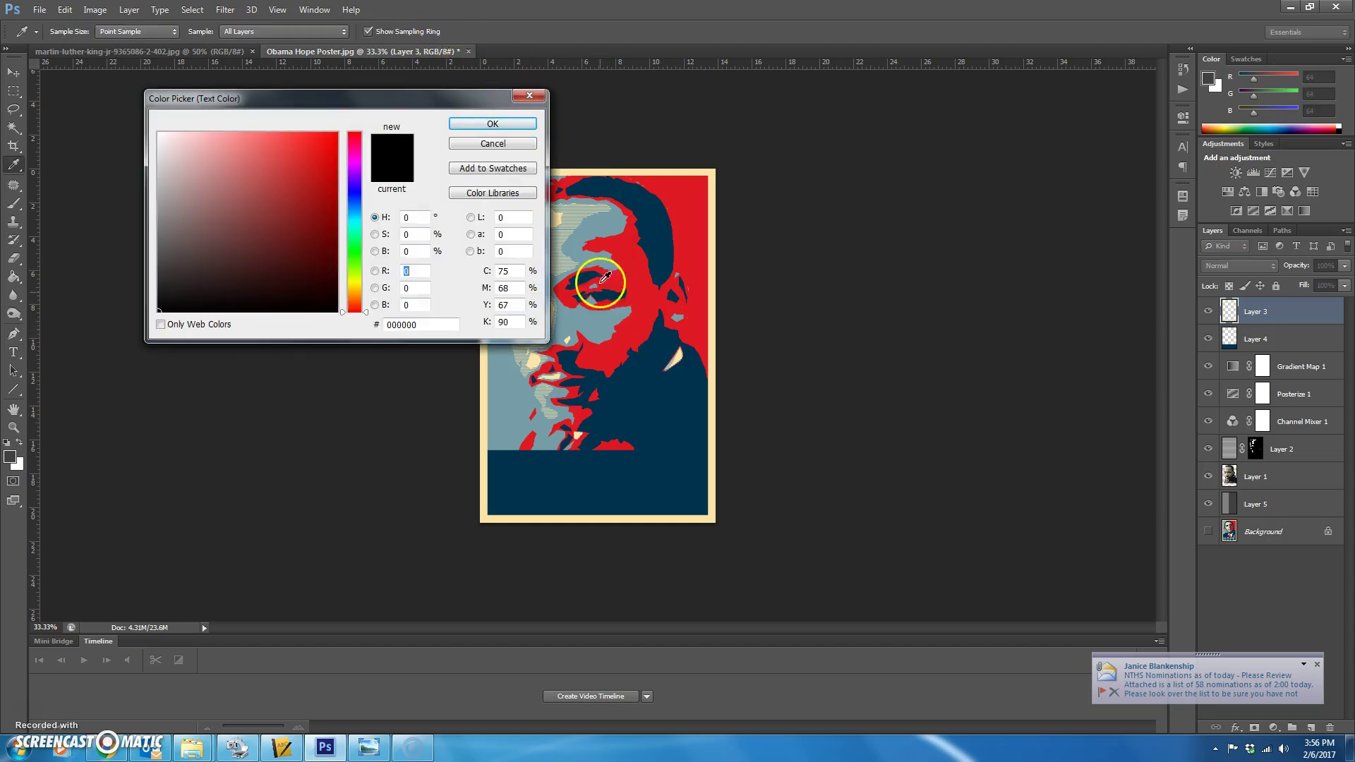
click(597, 323)
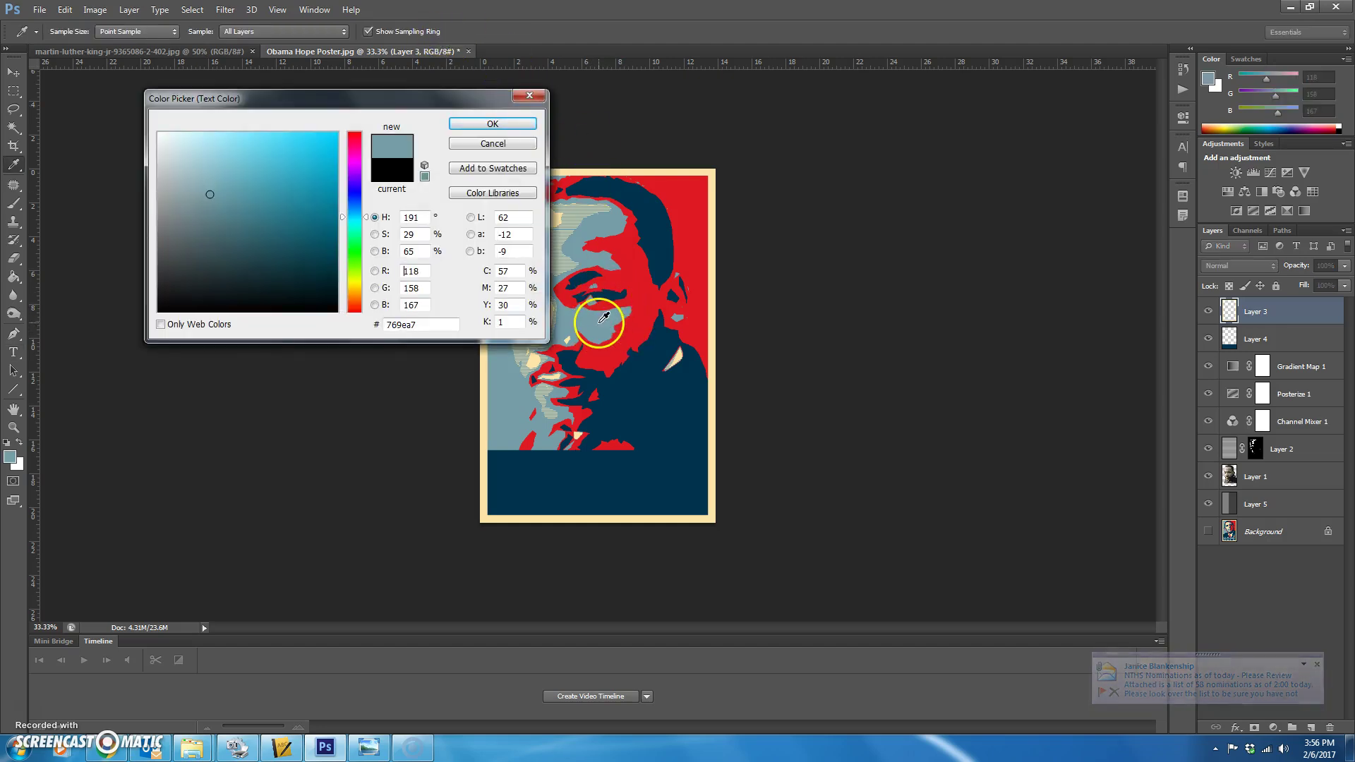
click(493, 125)
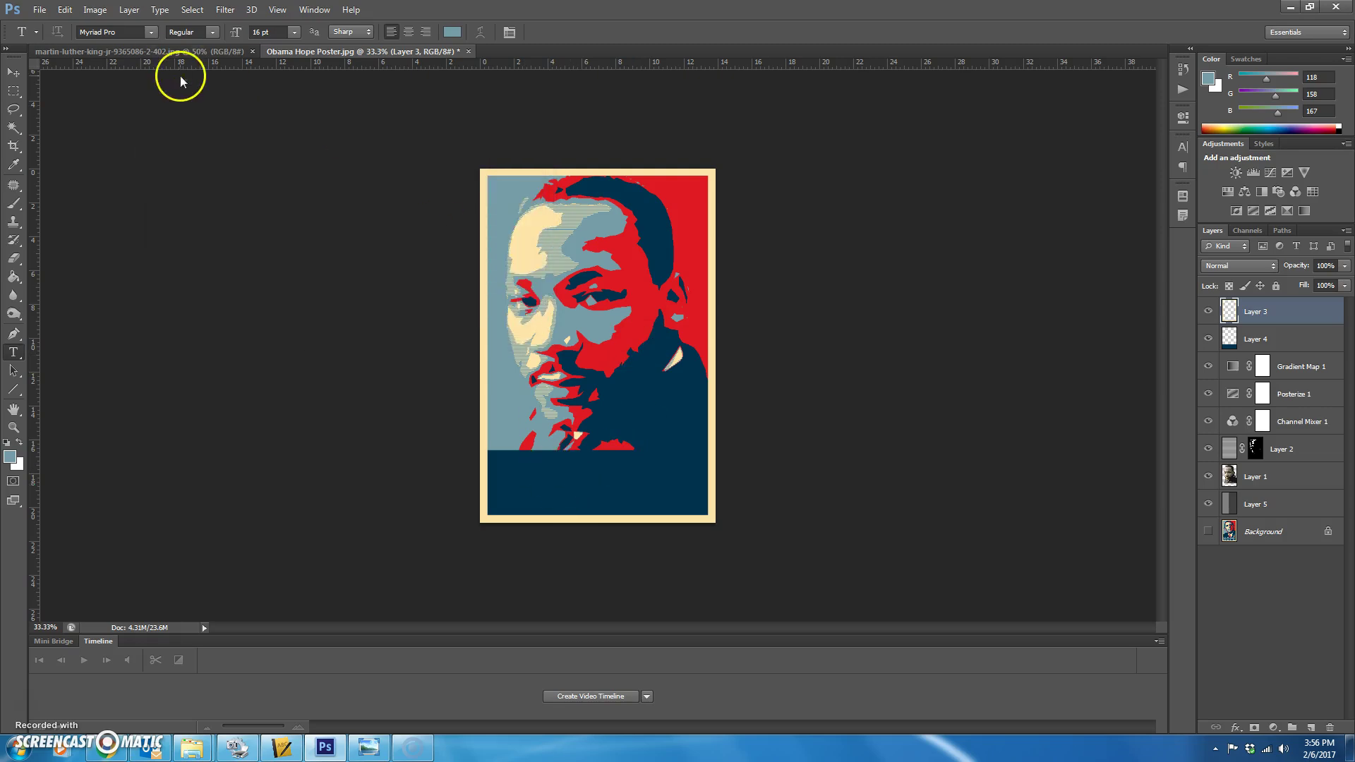
Choose Arial from the font list
click(150, 32)
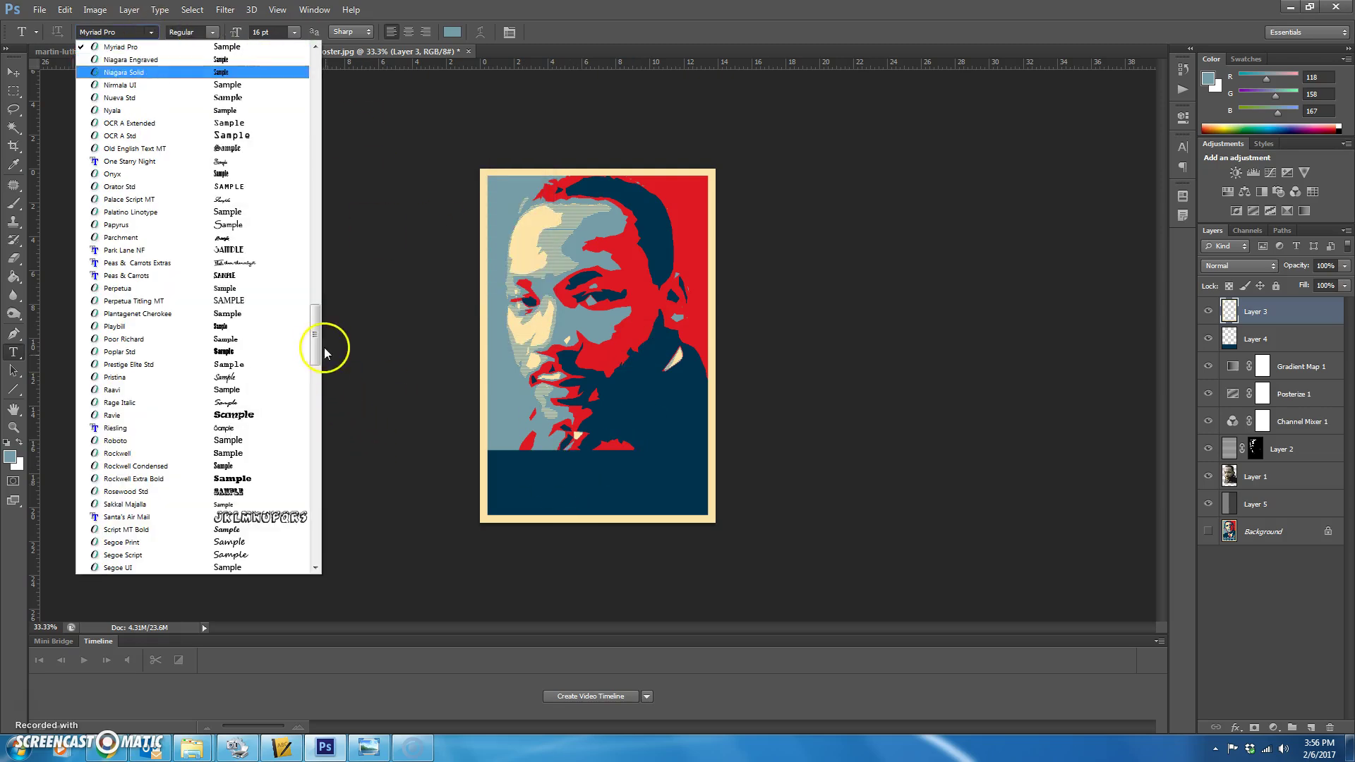
drag(315, 335, 315, 73)
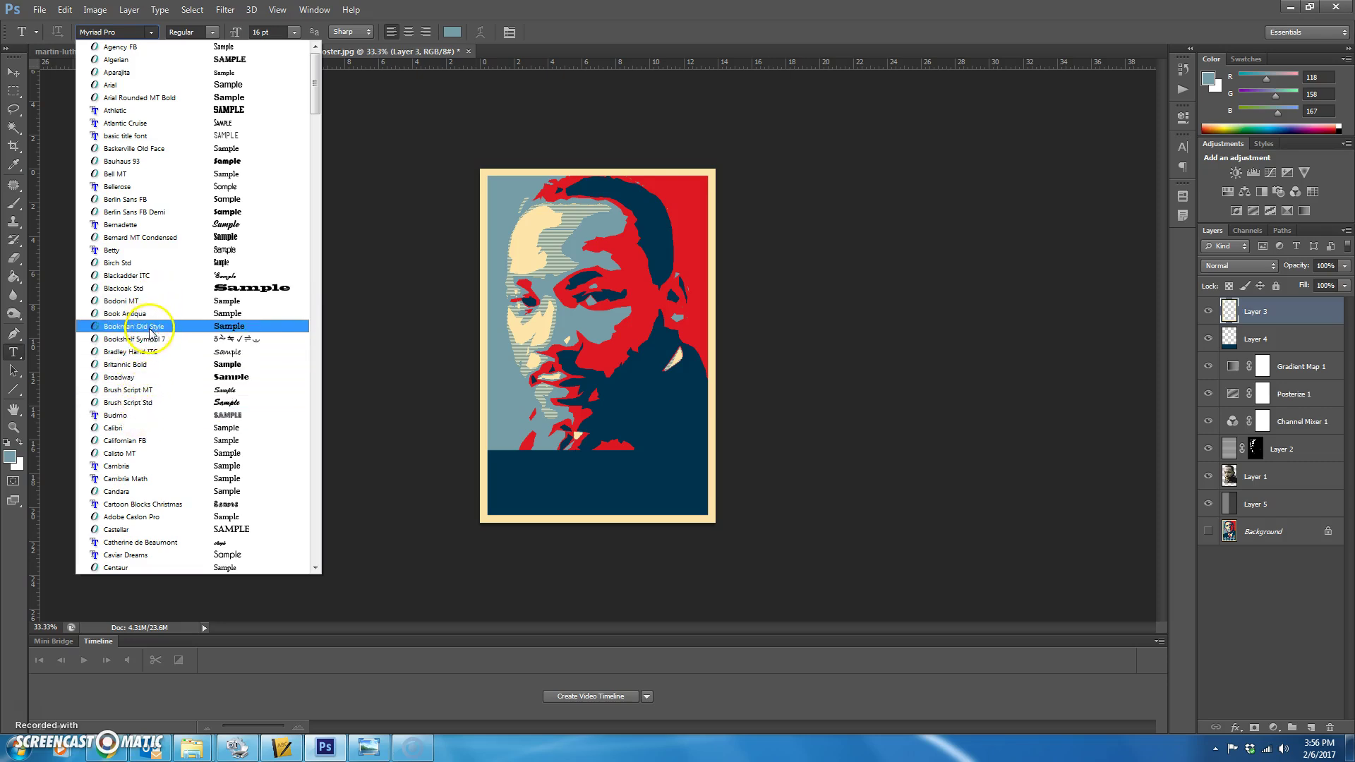
click(141, 85)
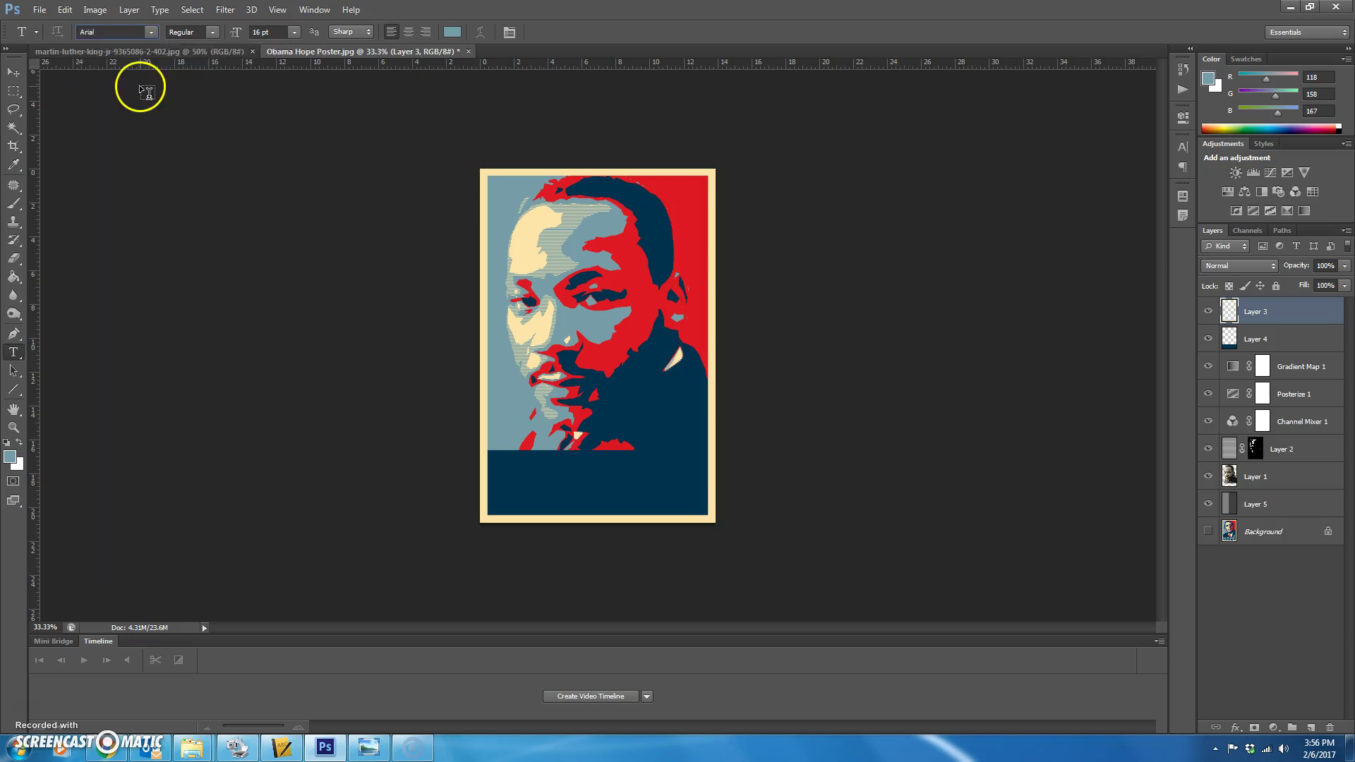
Type DREAM in the navy band, enlarge it to 218 pt with 100% vertical scale, and commit
click(521, 487)
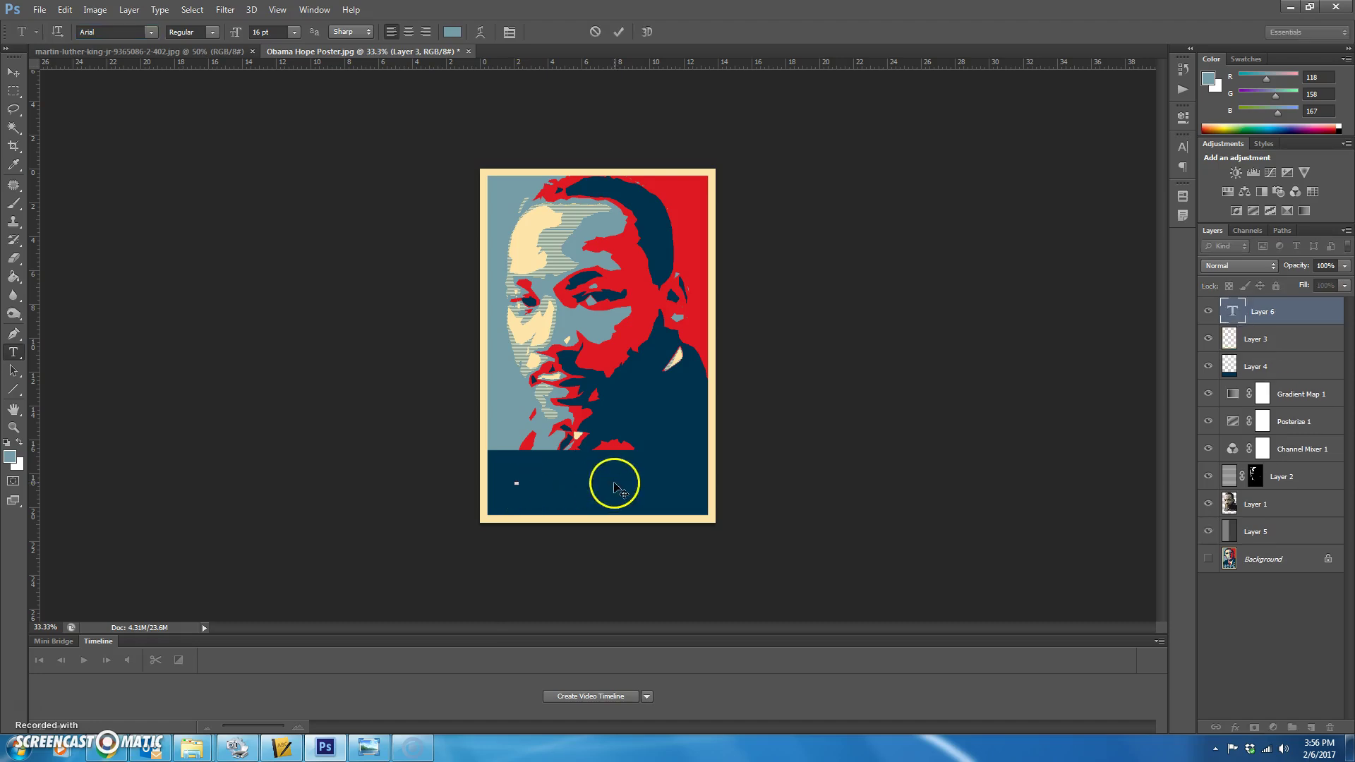
click(293, 37)
click(285, 274)
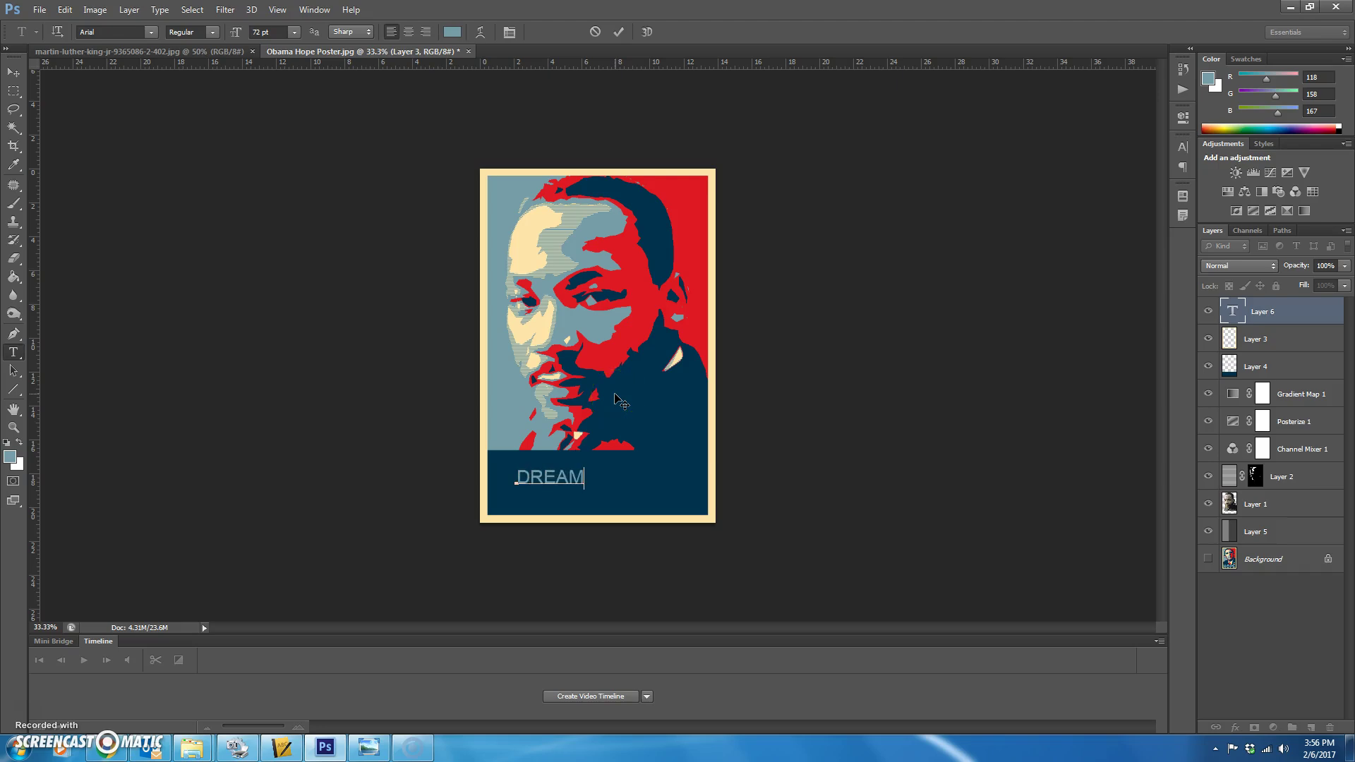
drag(613, 487, 477, 474)
click(509, 32)
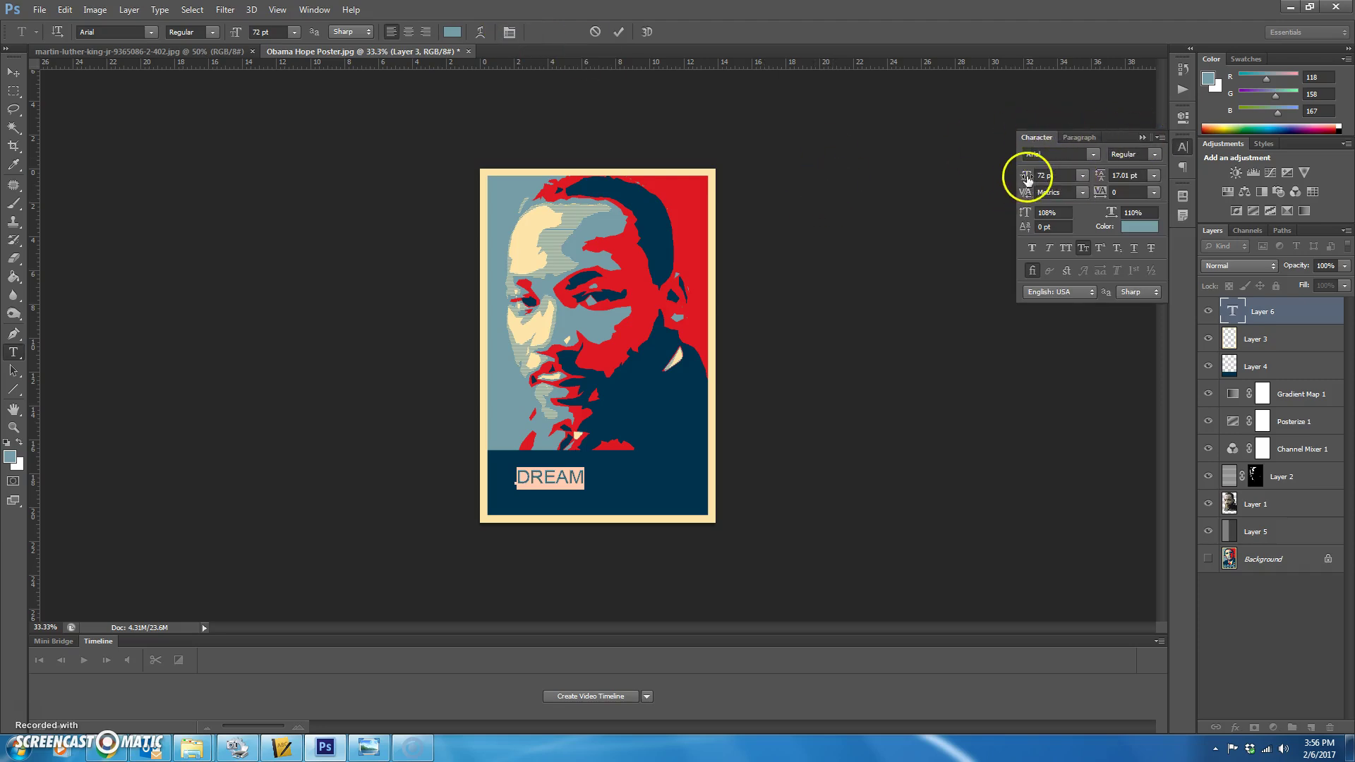
drag(1022, 176, 1107, 218)
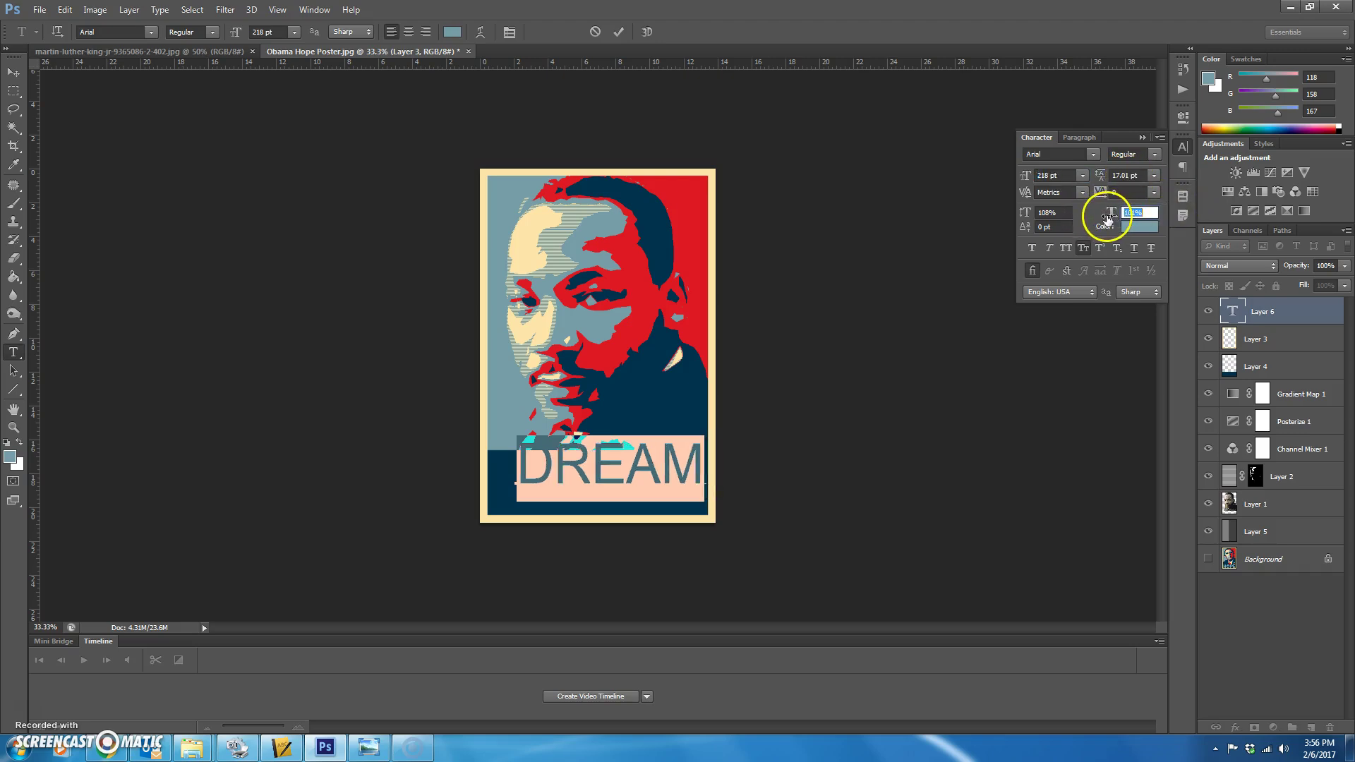
drag(1021, 207, 1013, 205)
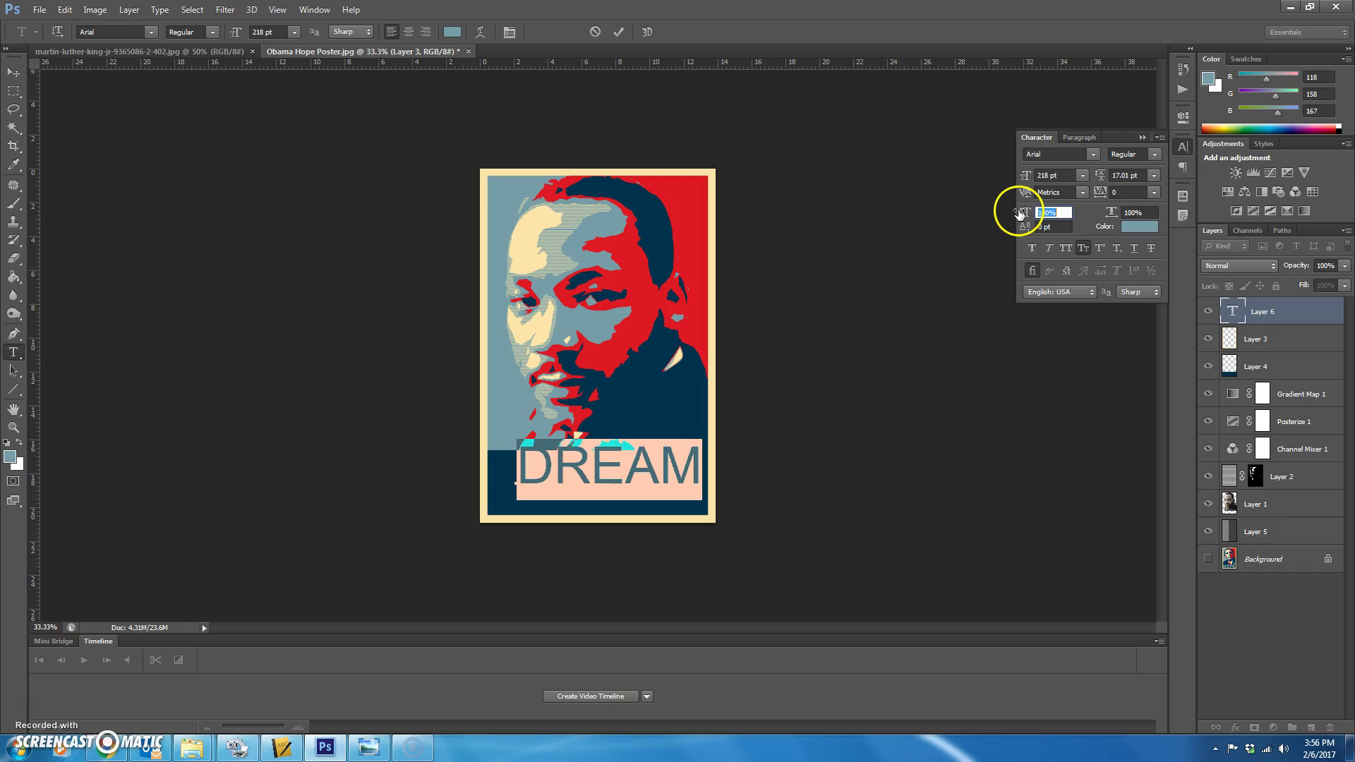
click(1141, 137)
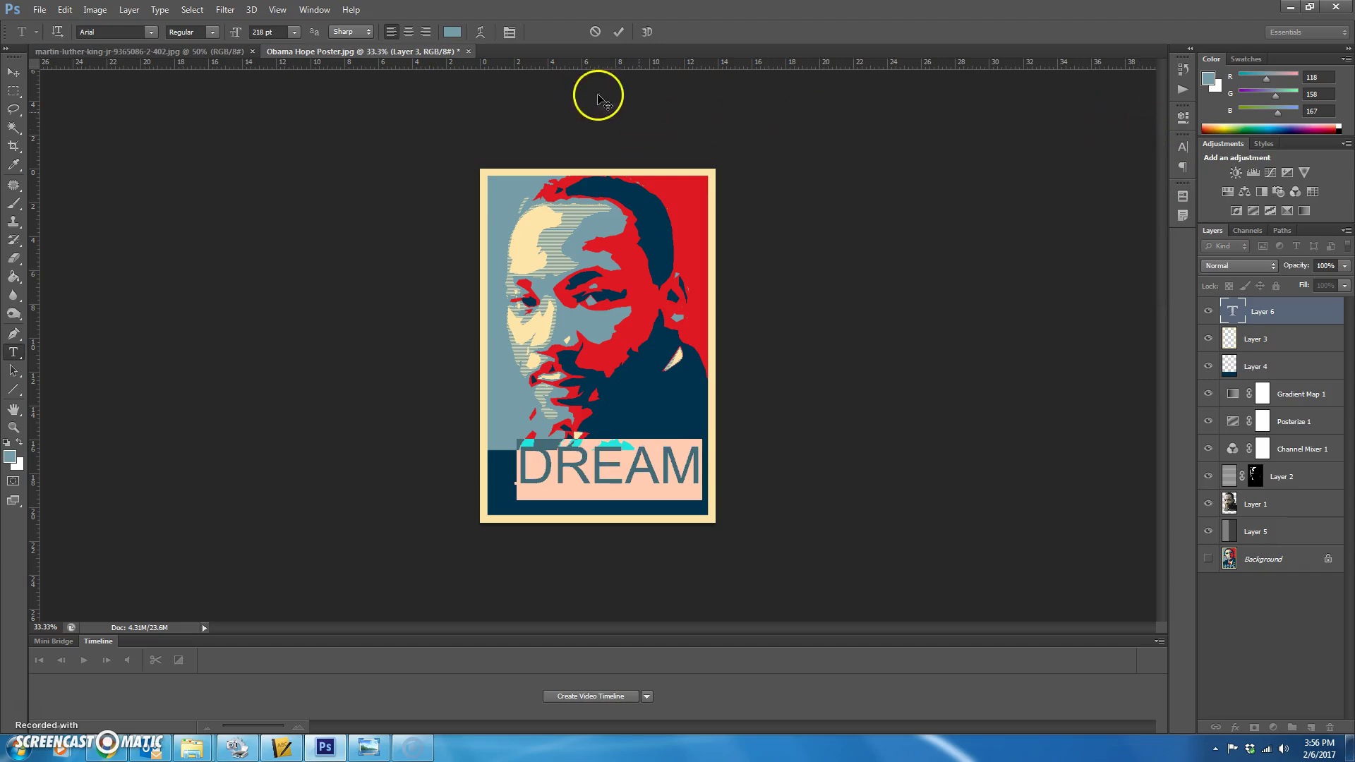
click(618, 32)
Nudge DREAM lower in the band and give it a 10 px outside stroke in blue-grey #769ea7
click(24, 74)
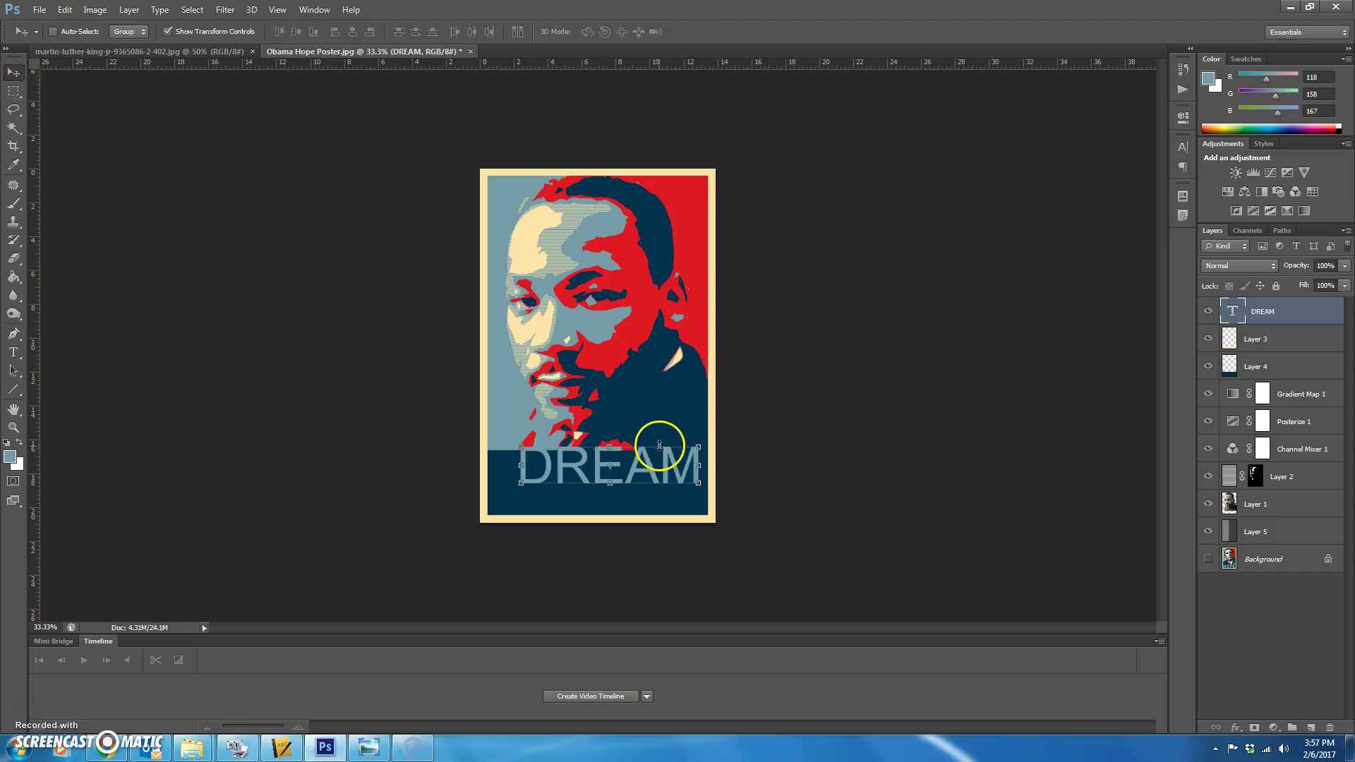
mouse_move(638, 469)
mouse_down()
mouse_move(627, 484)
mouse_move(638, 480)
mouse_up()
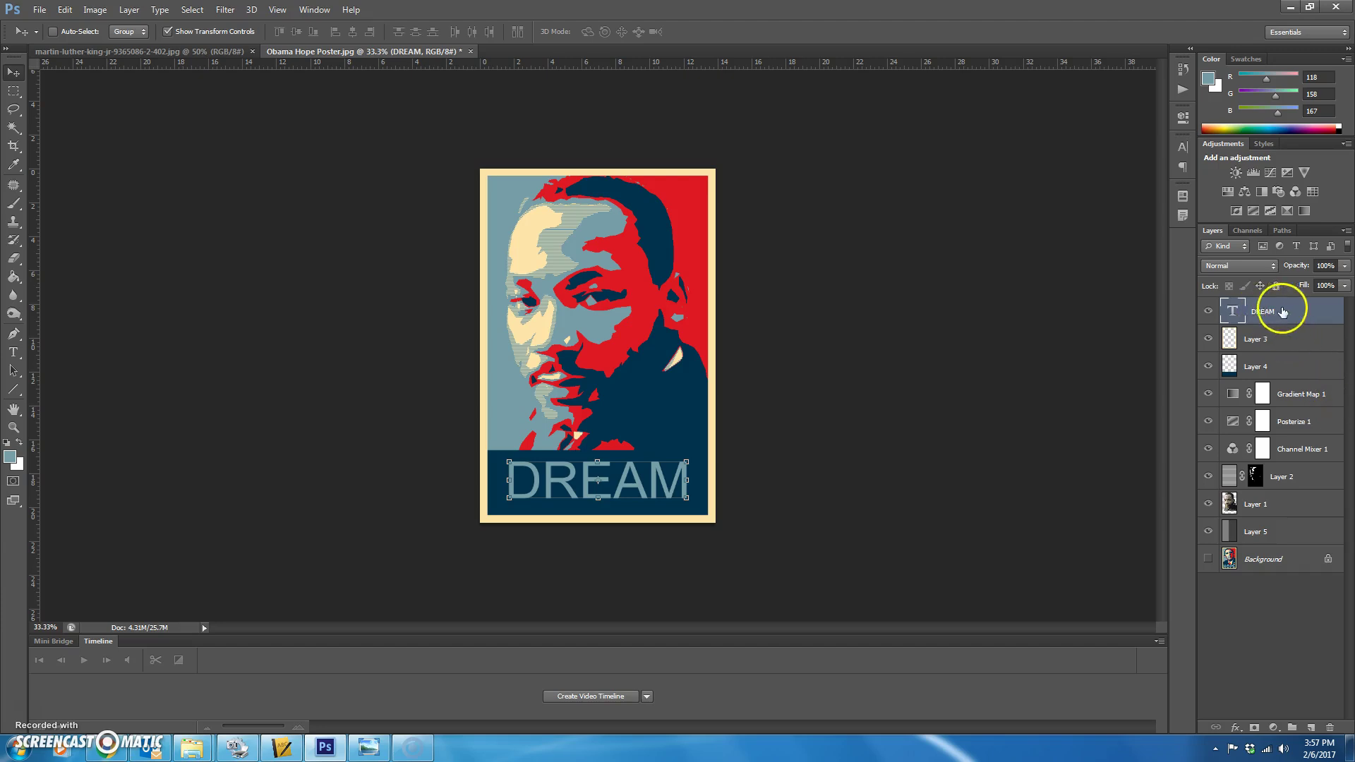
click(1237, 727)
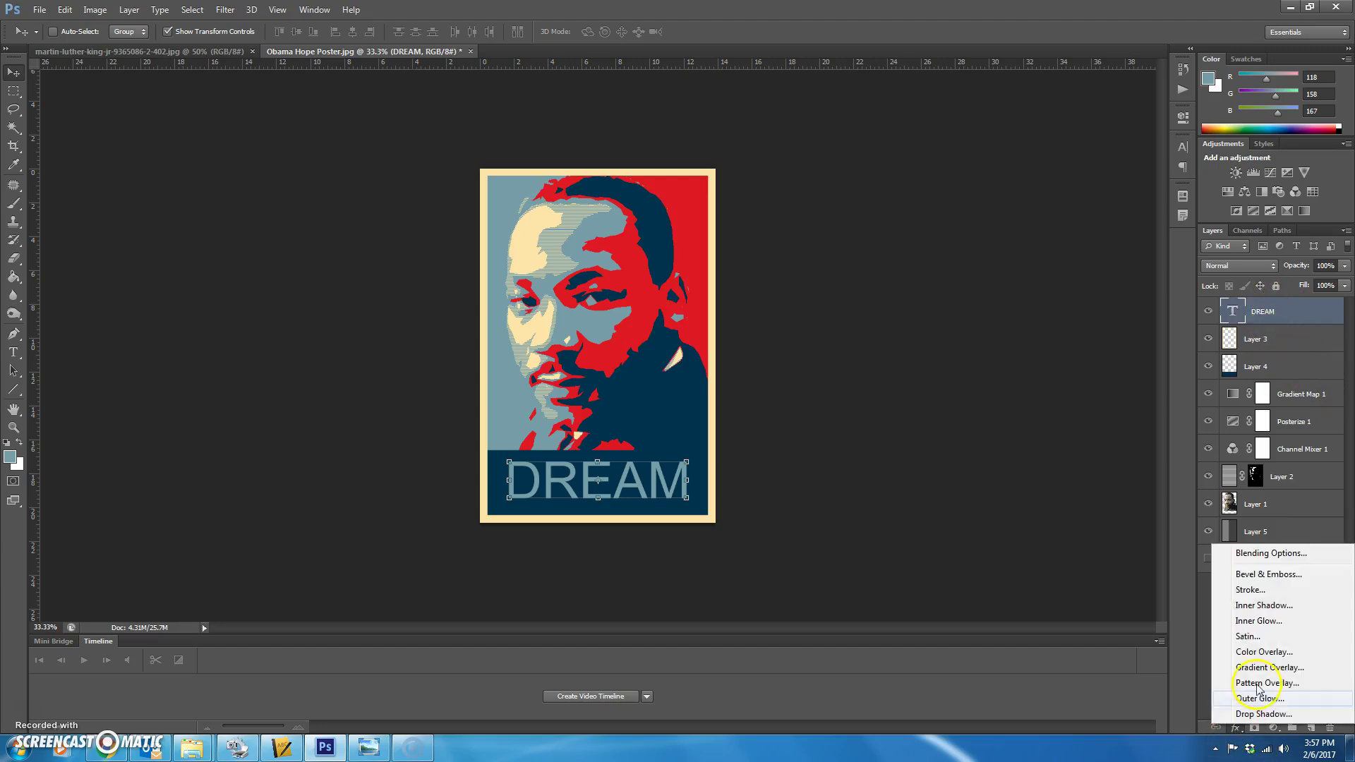
click(1256, 591)
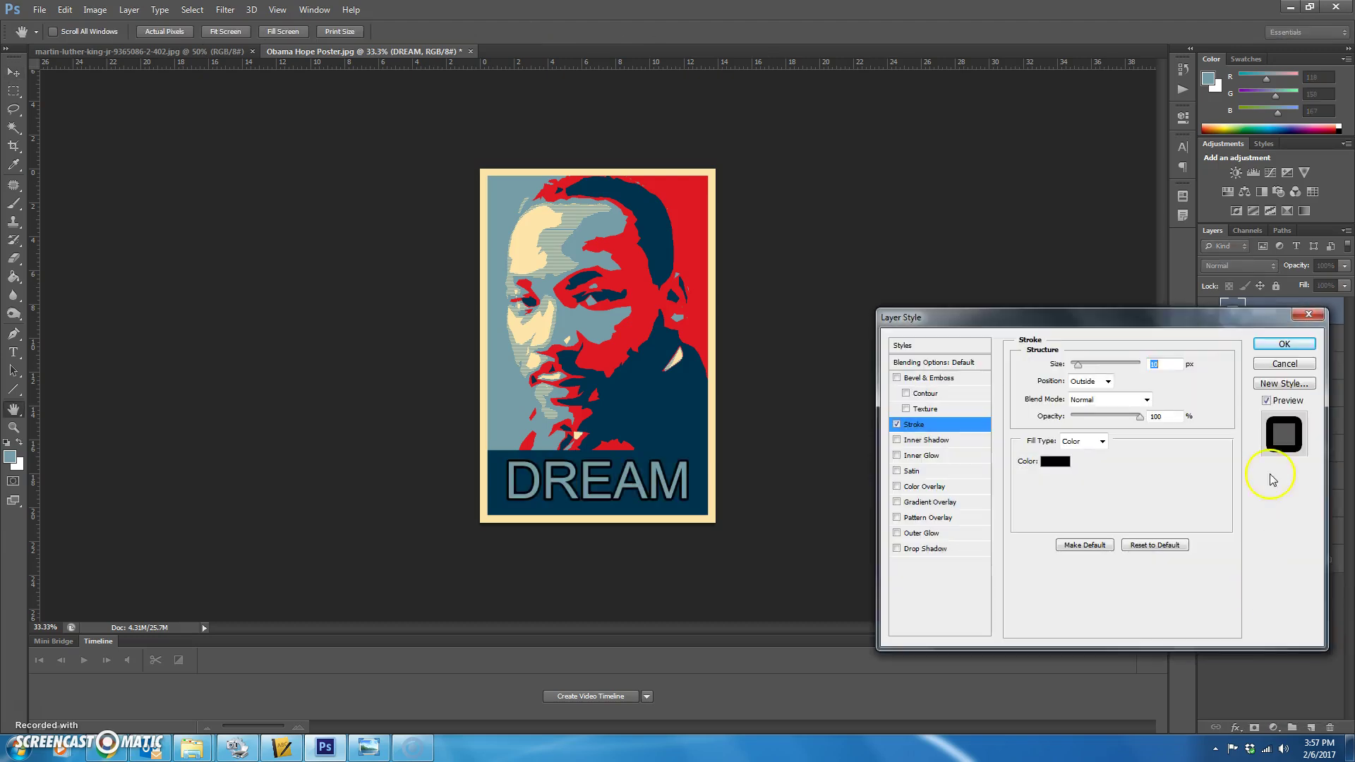
click(1066, 467)
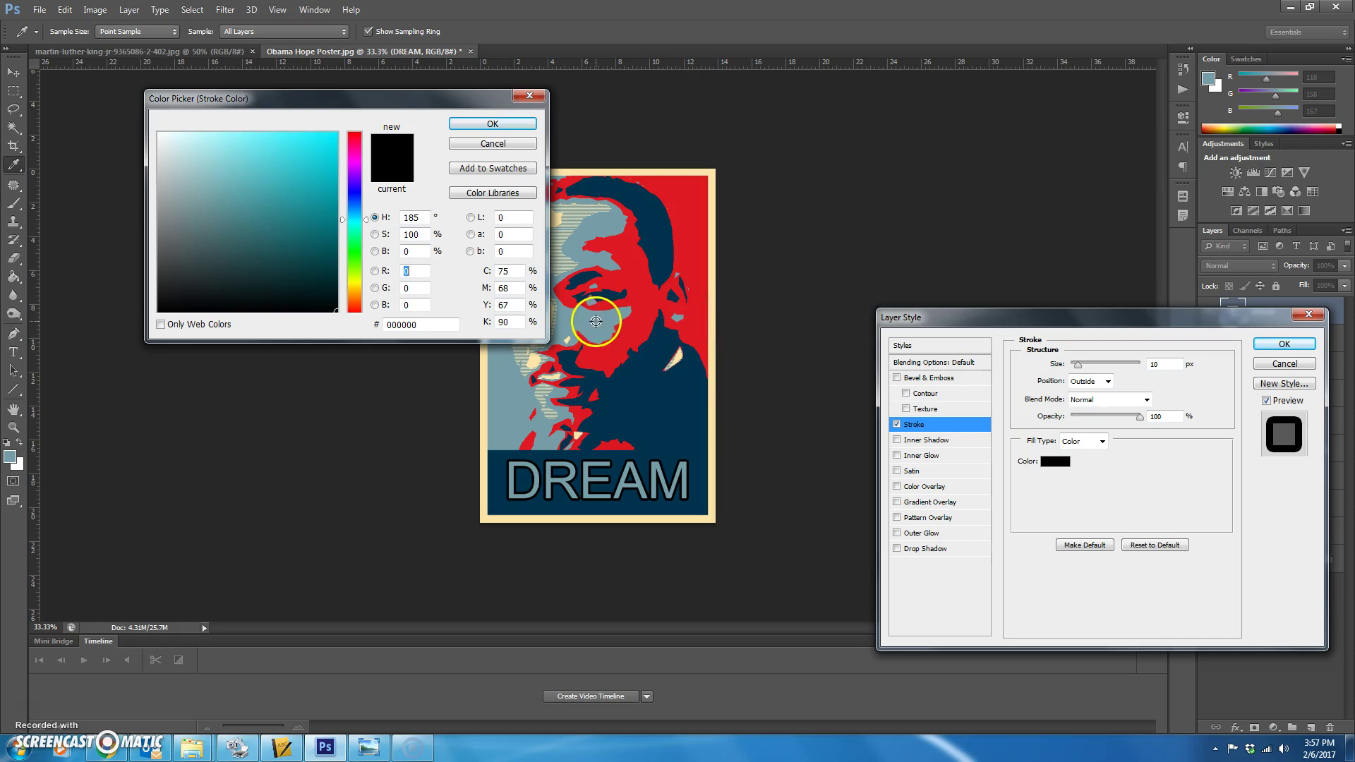
click(596, 321)
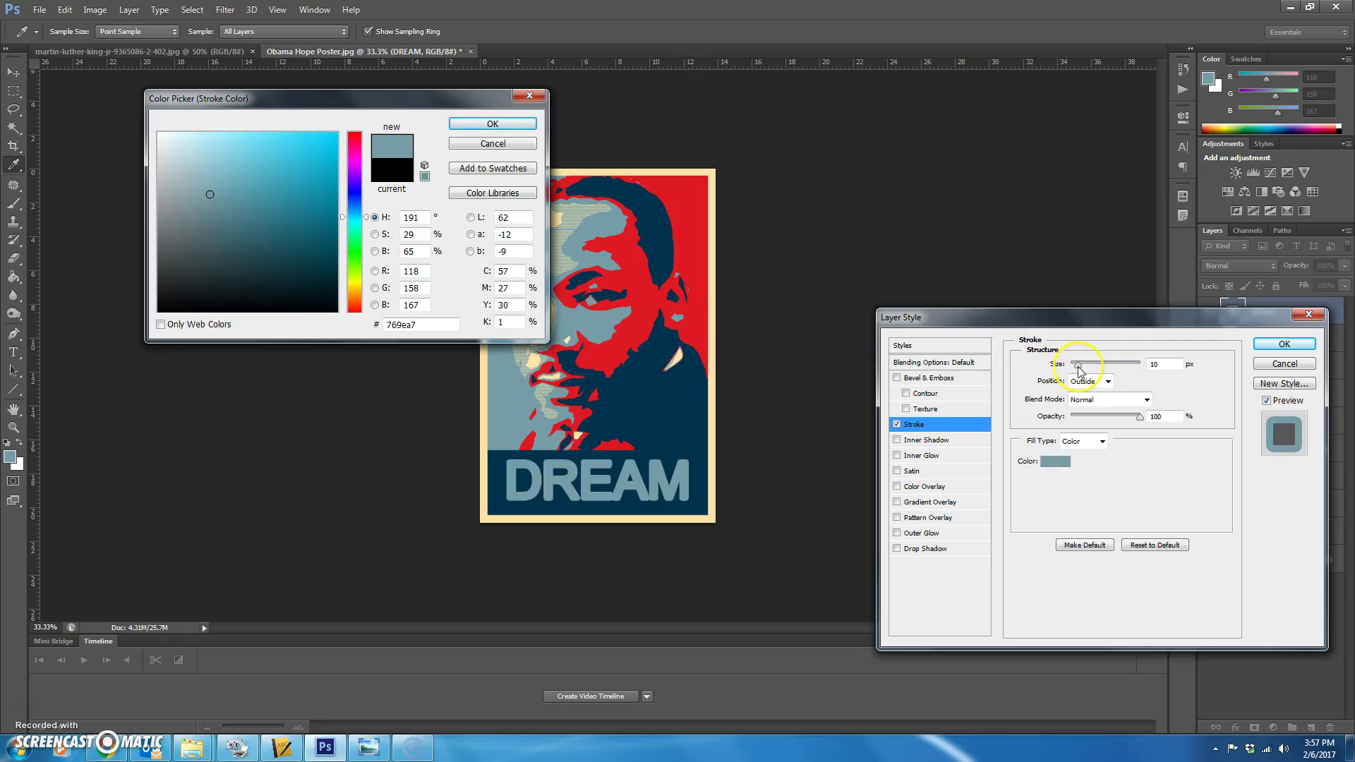
click(522, 125)
drag(1078, 367, 1081, 372)
click(1299, 347)
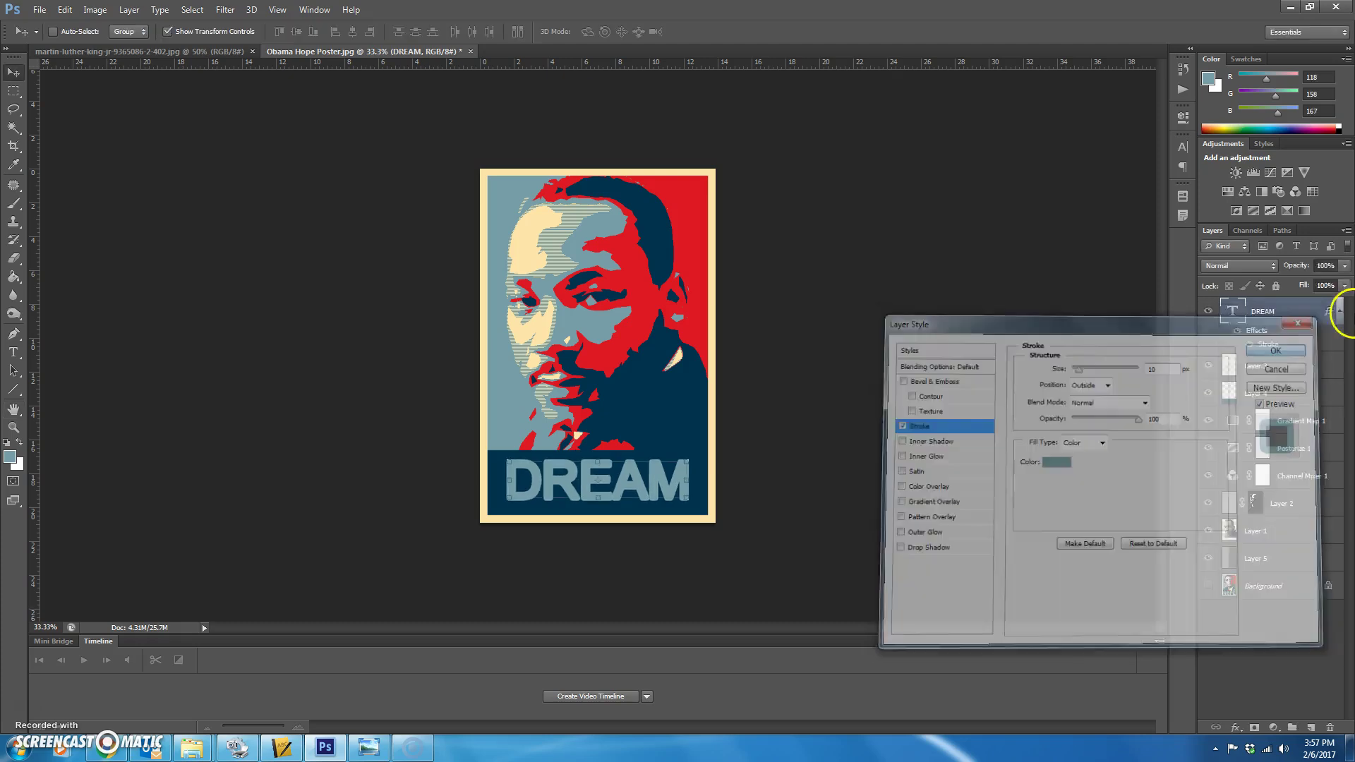
Widen the tracking of the DREAM text to 80 in the Character panel
double_click(1232, 313)
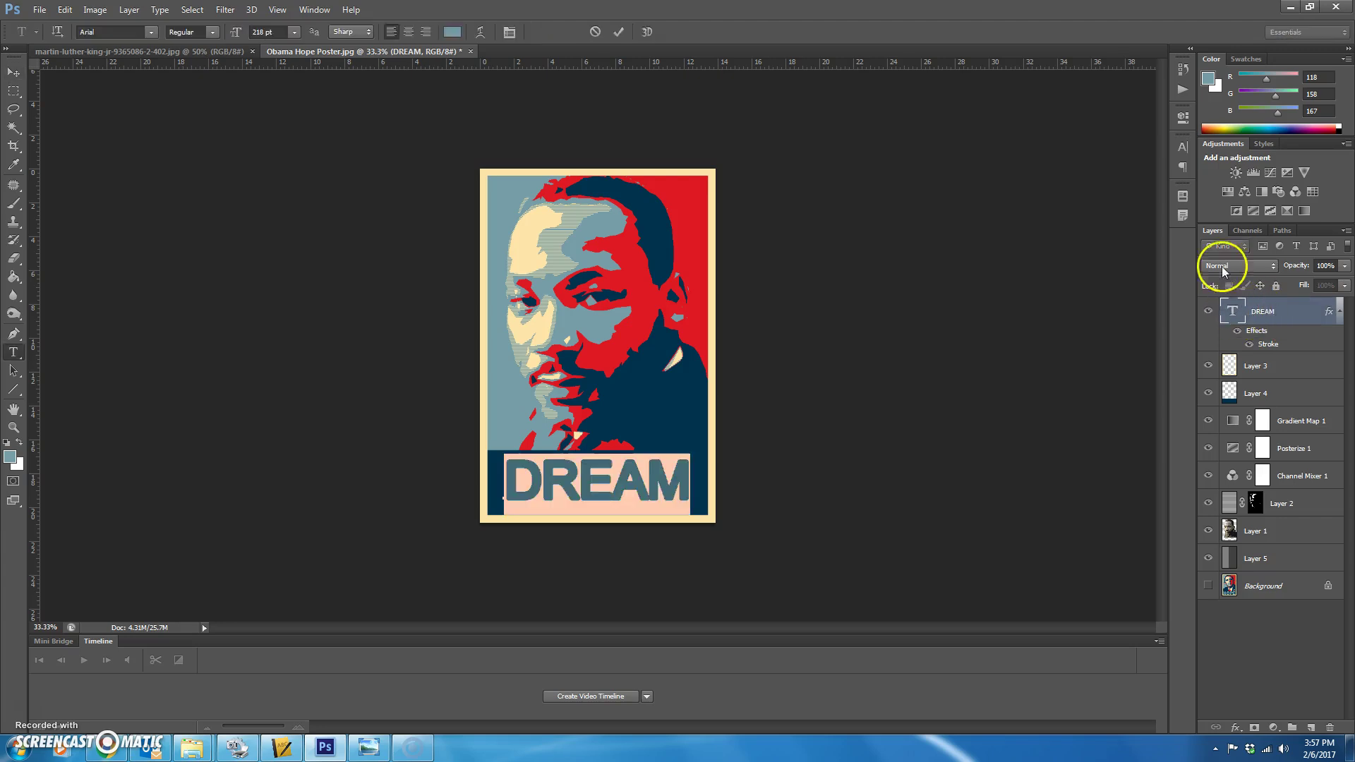
click(508, 32)
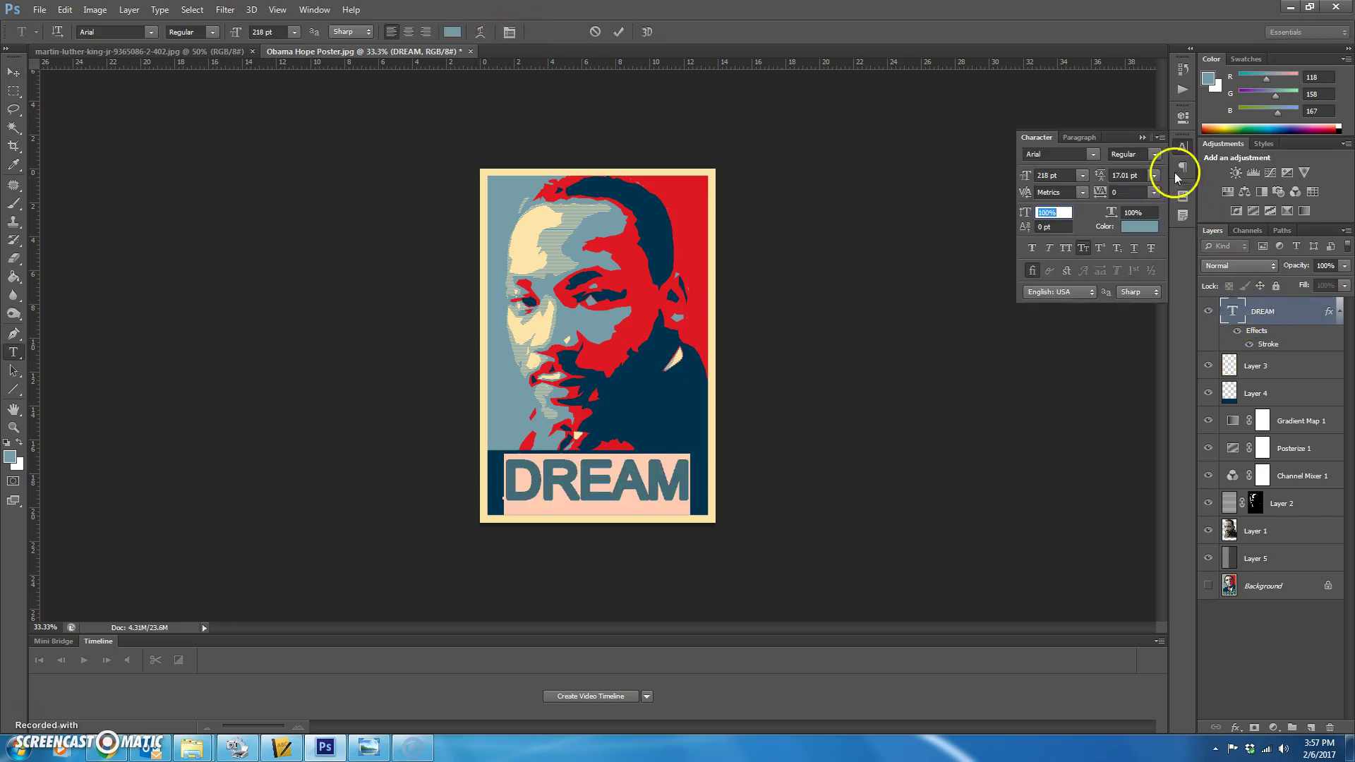
drag(1095, 190, 1103, 196)
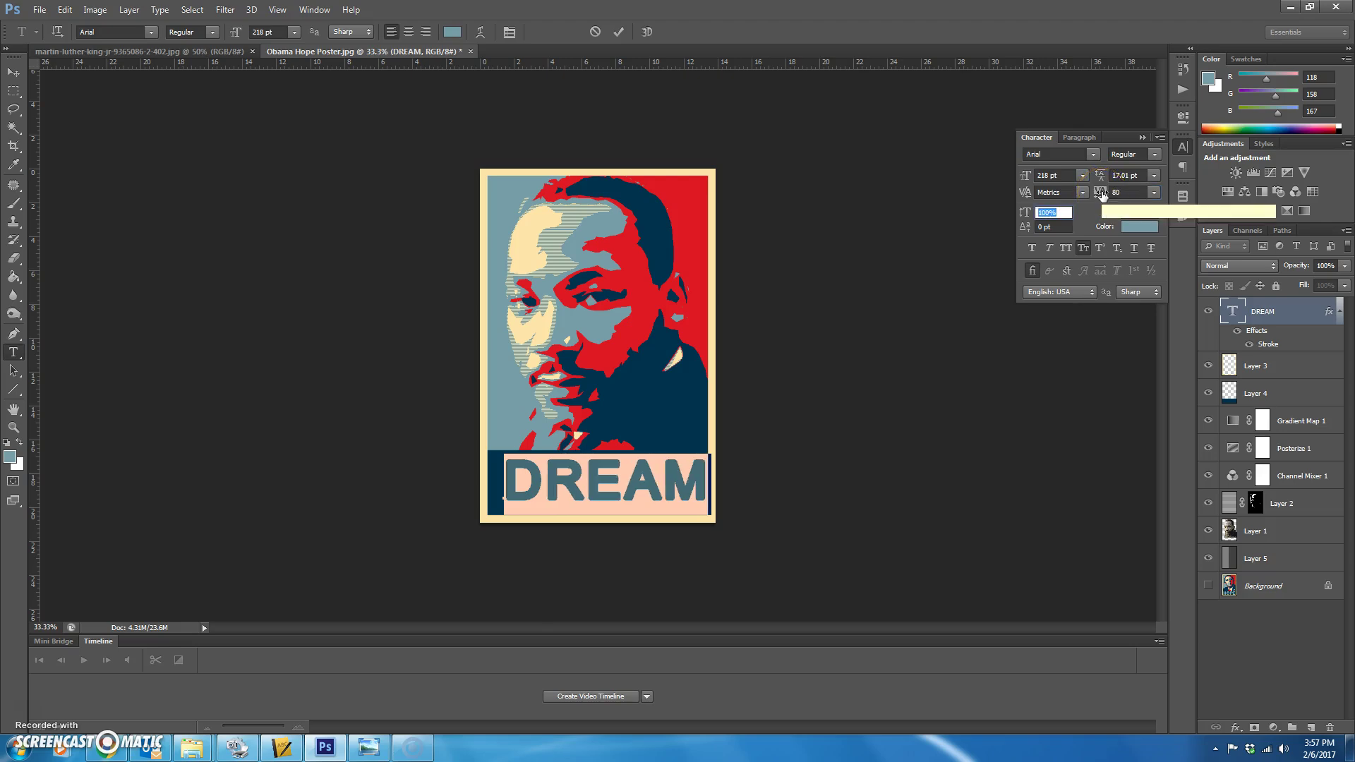
click(1142, 137)
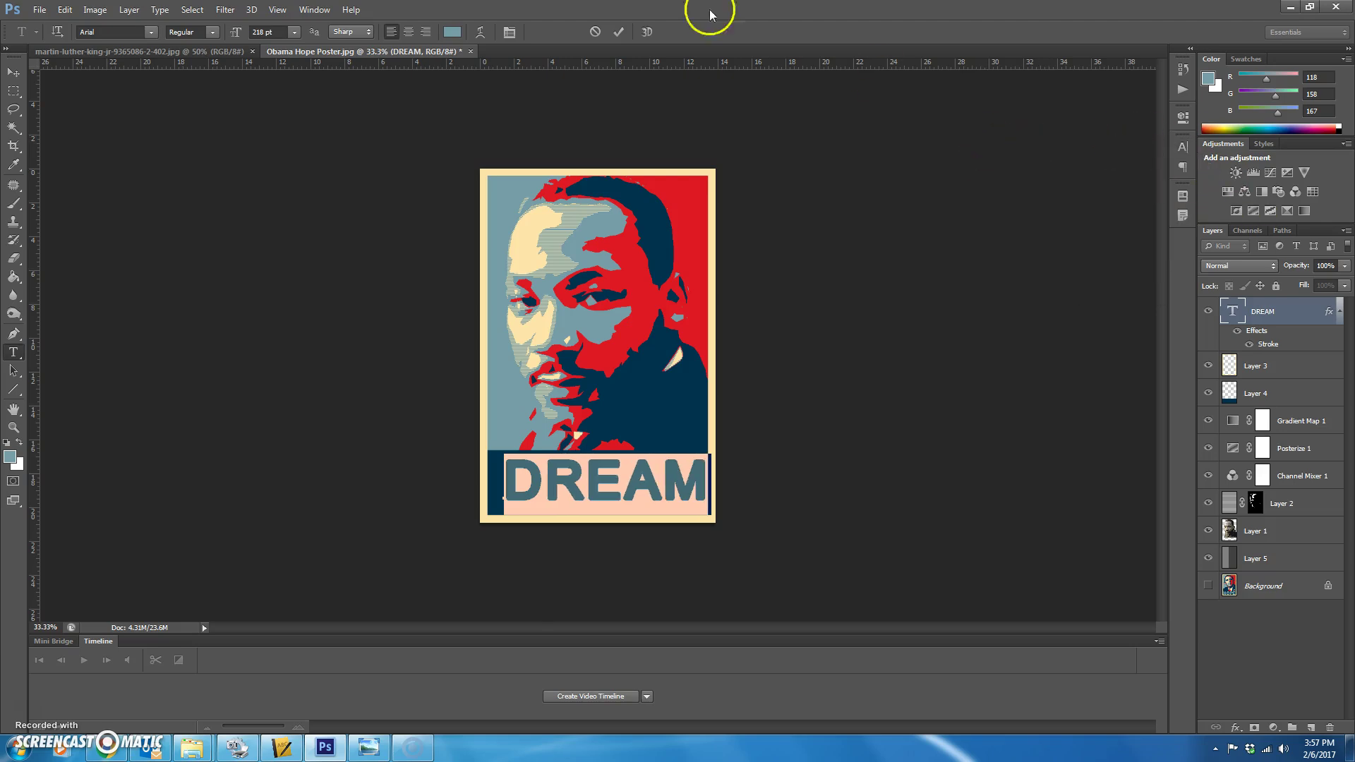
click(618, 32)
Nudge the DREAM text slightly left so it spans the navy band
key(v)
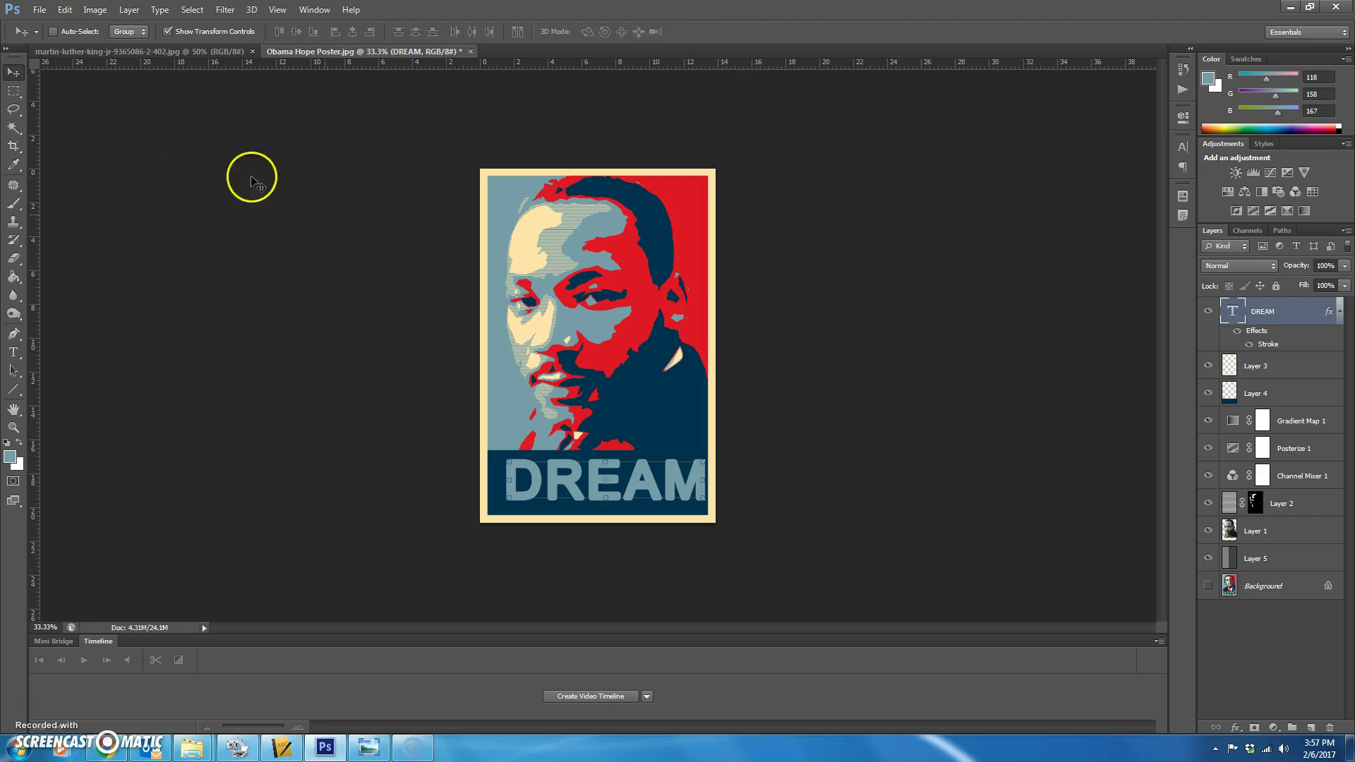
drag(635, 485, 665, 513)
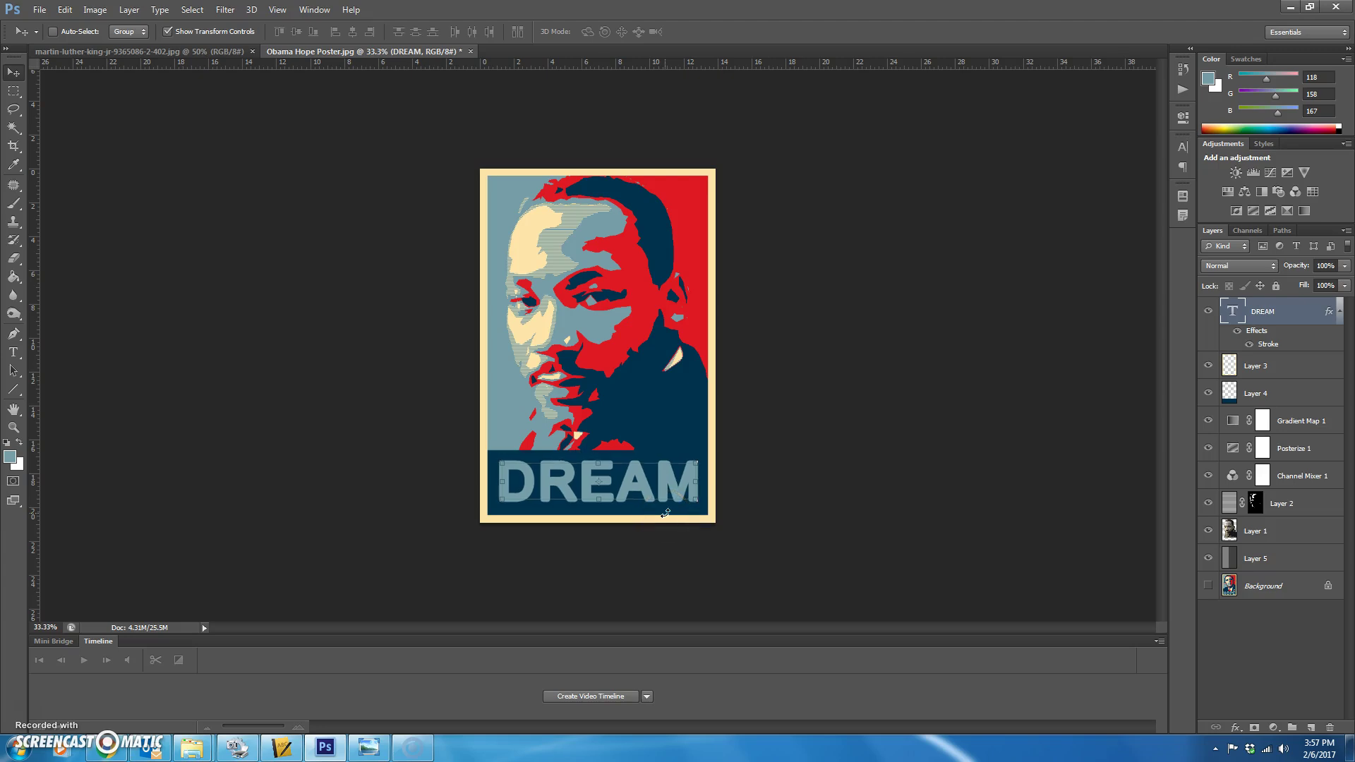
click(13, 91)
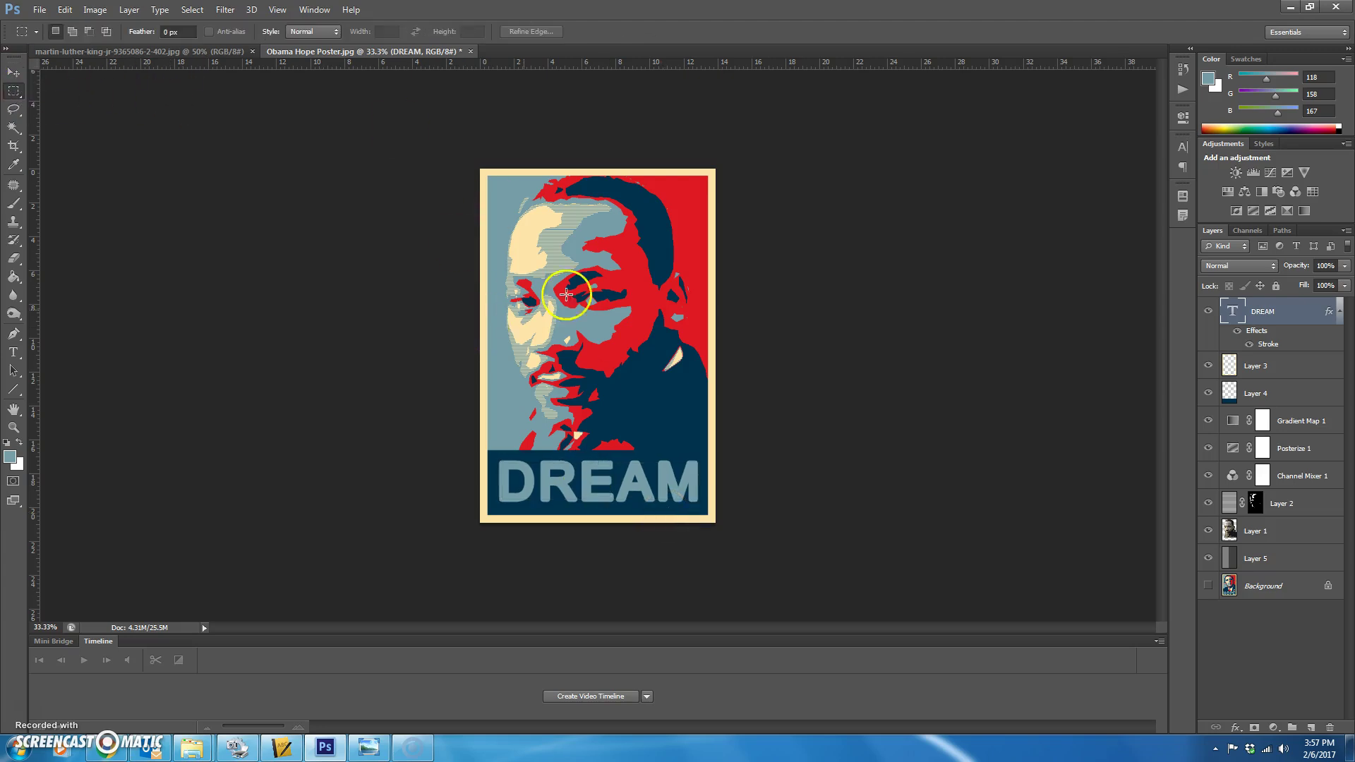